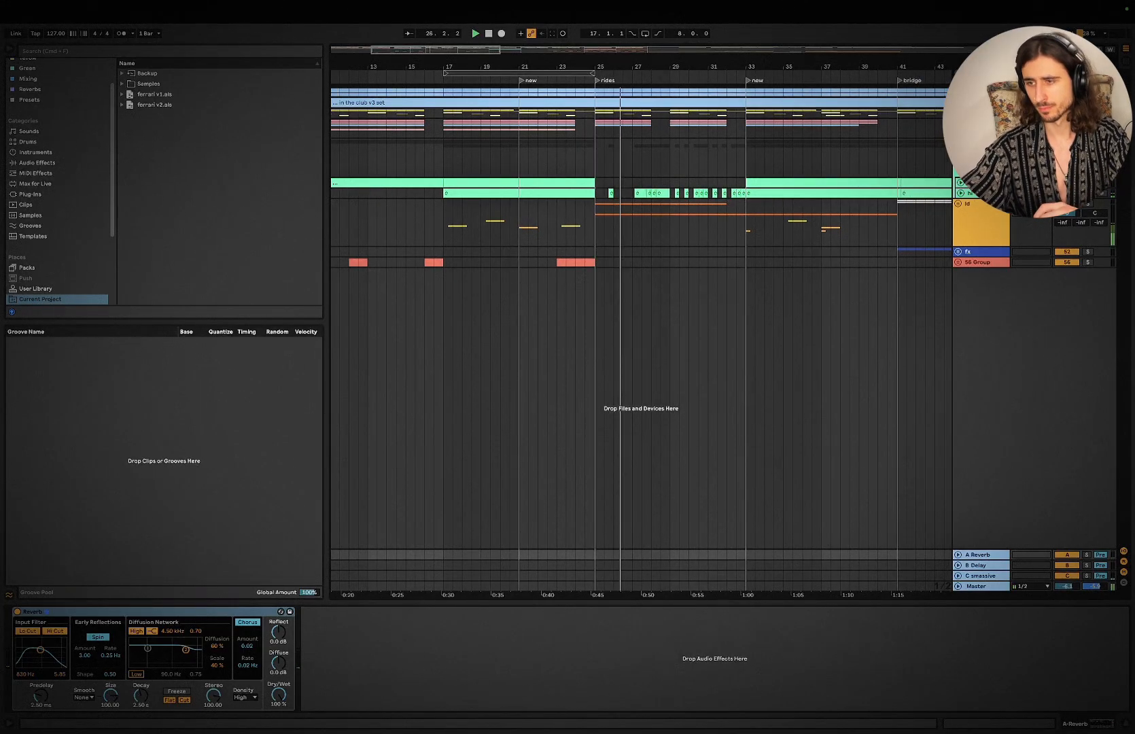
# - Examine the hi vocal track's effect devices and the arrangement from the rides section back to bar 1
pyautogui.click(977, 194)
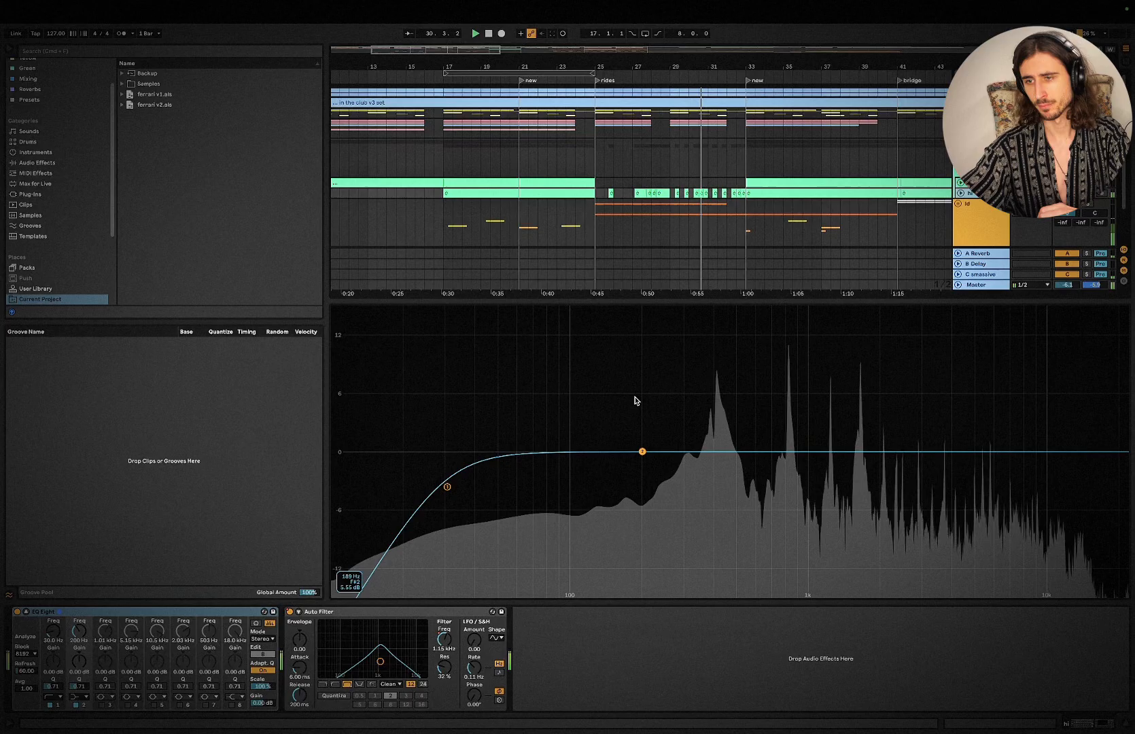
pyautogui.click(1125, 723)
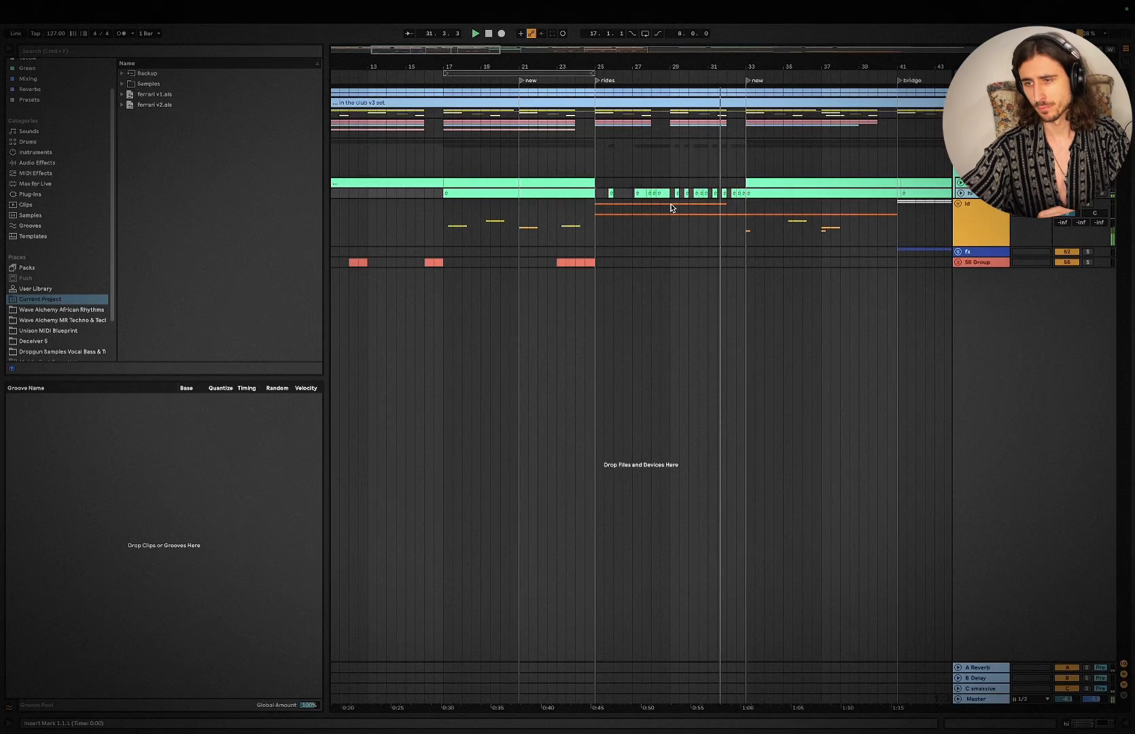
pyautogui.hscroll(2, 722, 238)
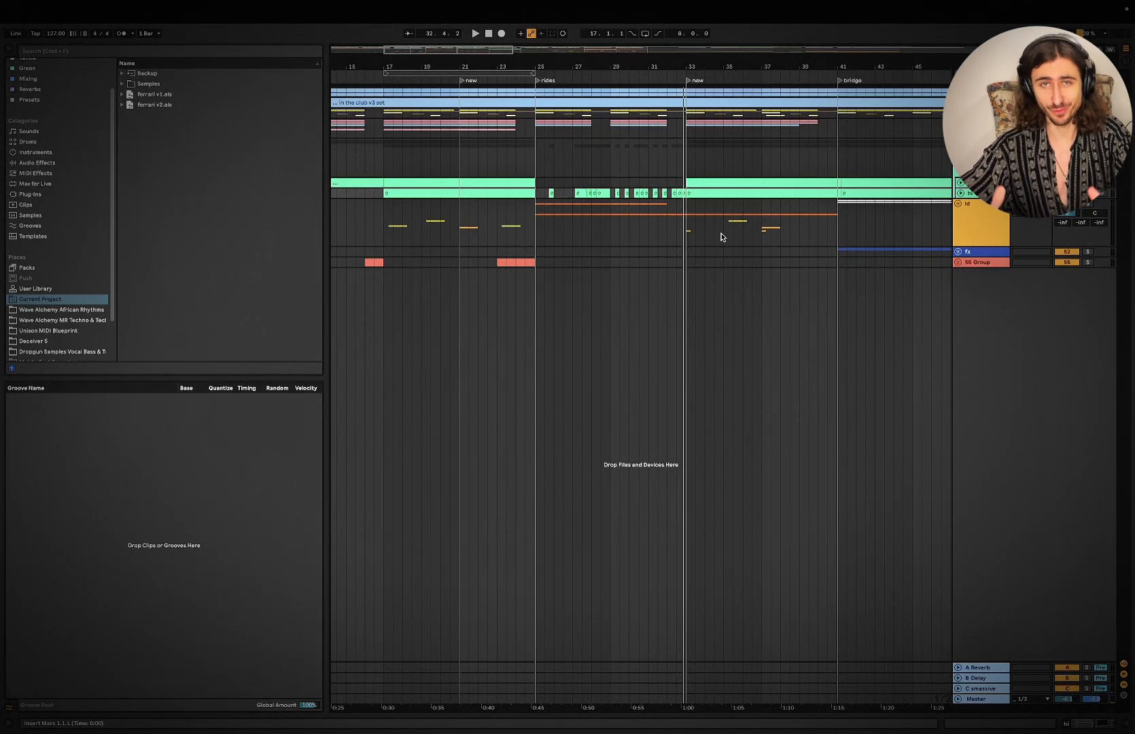
pyautogui.hscroll(-2, 722, 238)
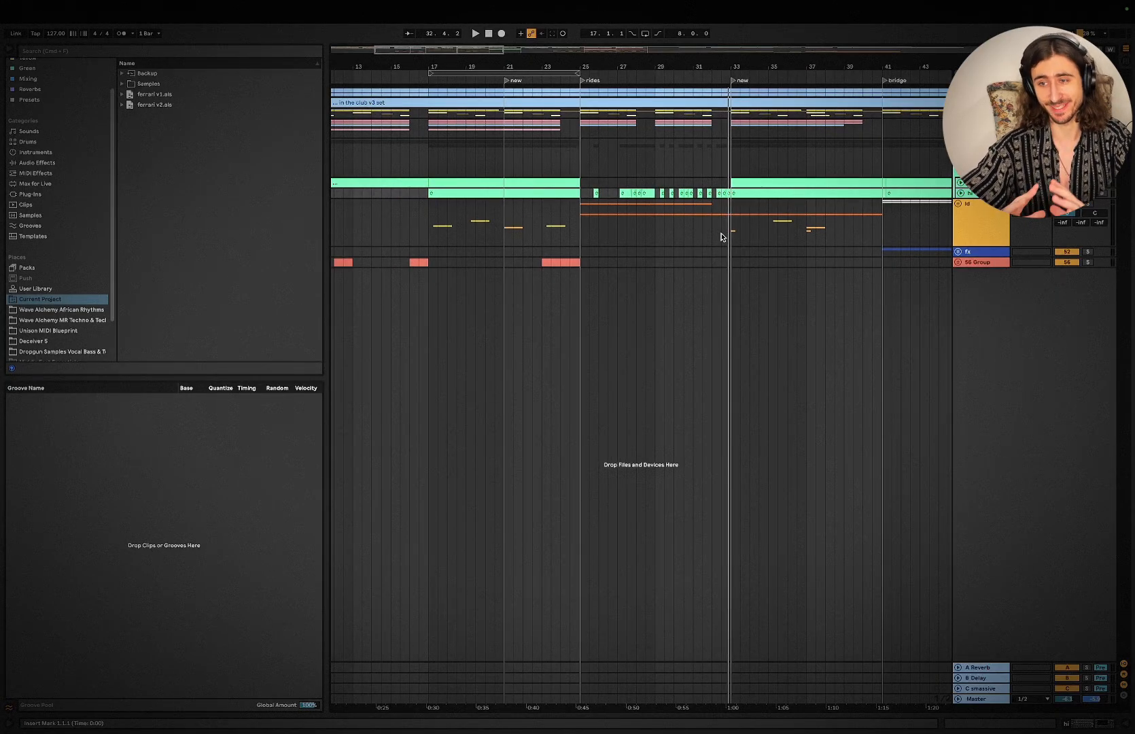
pyautogui.hscroll(-4, 722, 238)
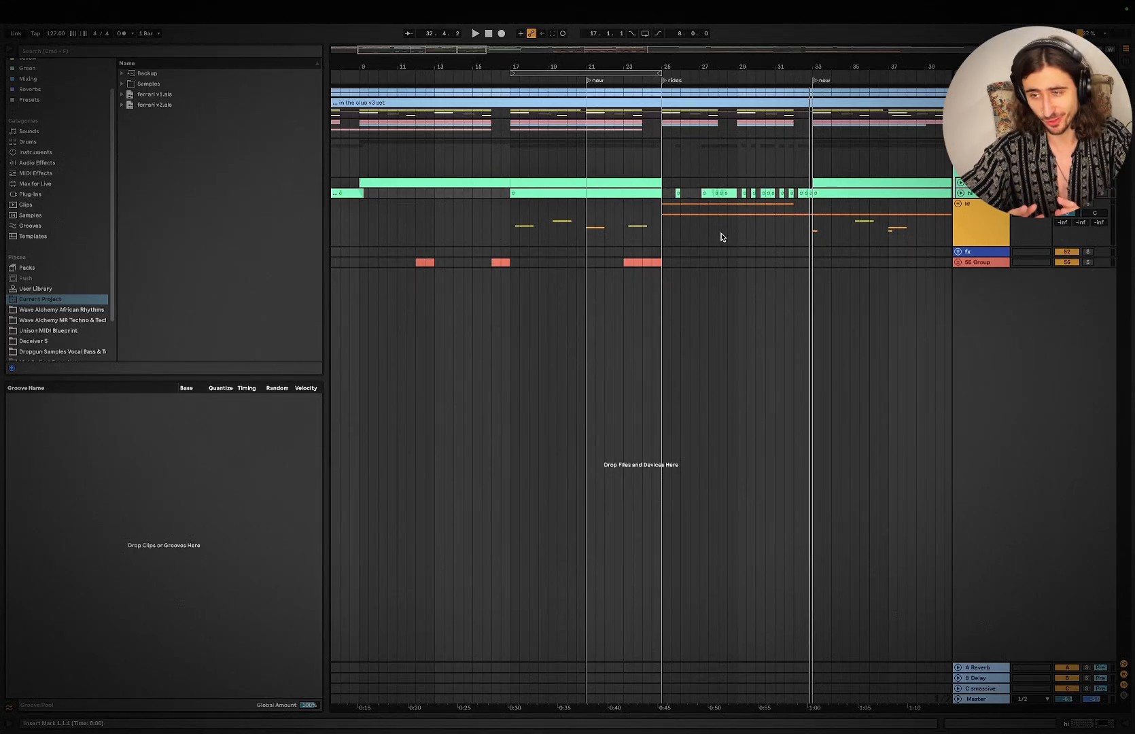
pyautogui.hscroll(-4, 722, 237)
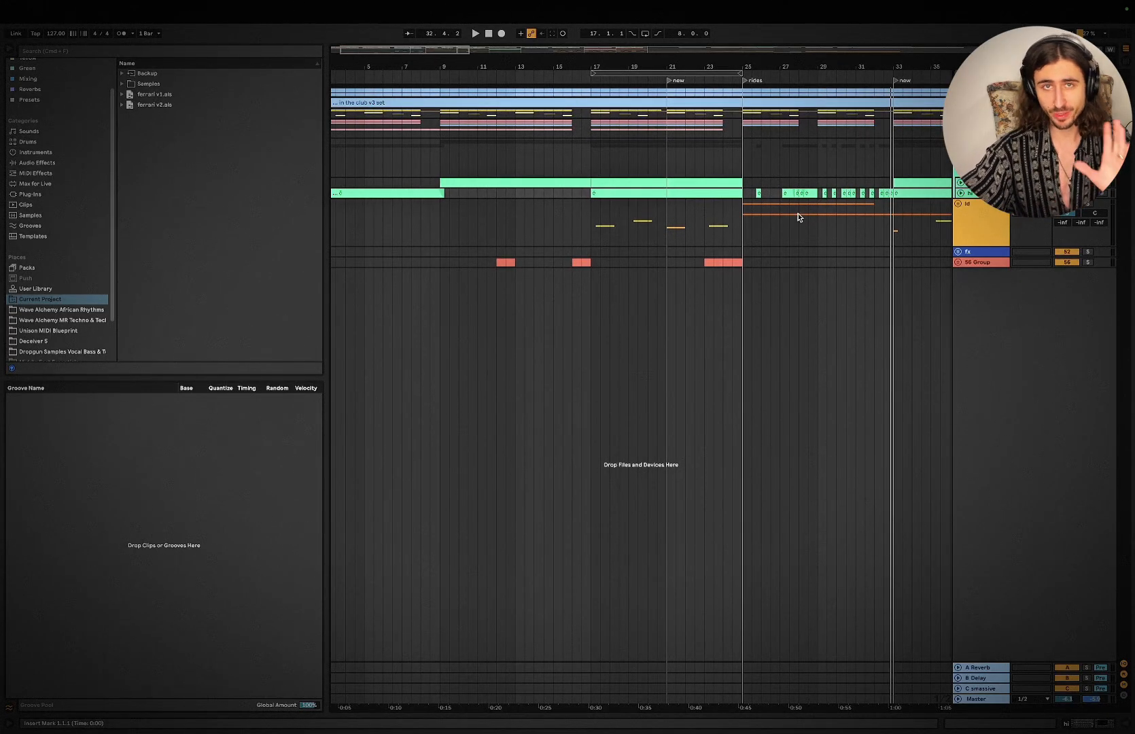
pyautogui.hscroll(-2, 798, 216)
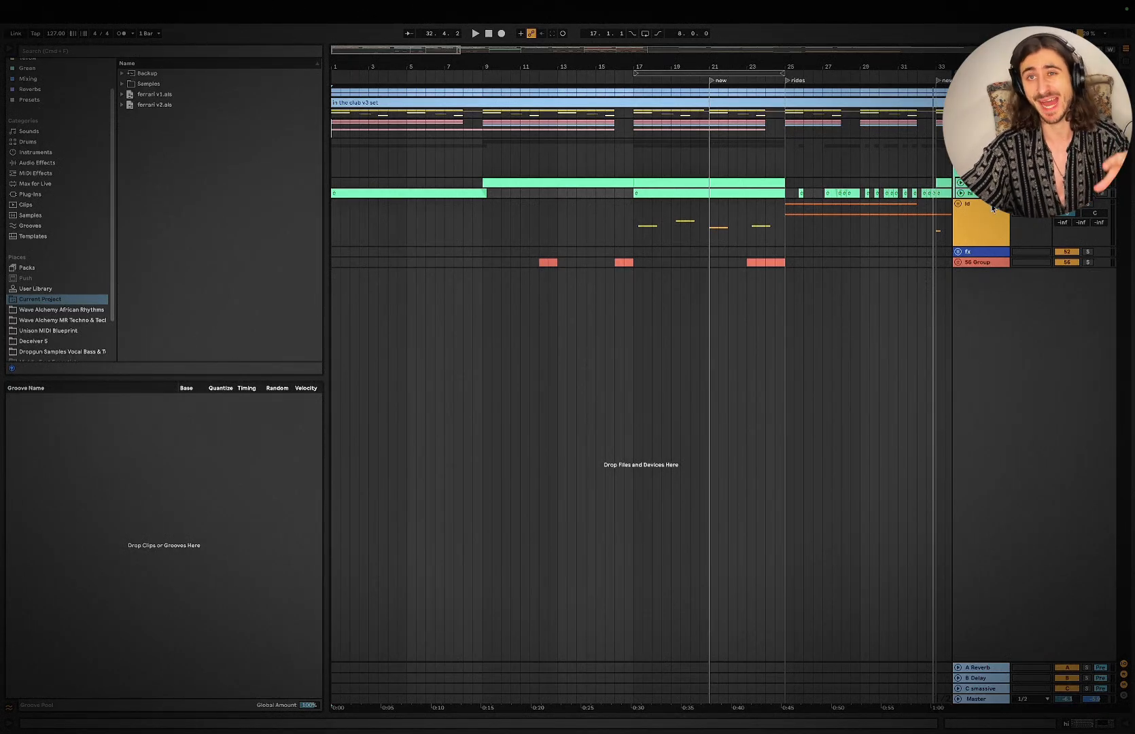
# - Unfold the vocal track above hi and inspect its waveform around bar 16
pyautogui.click(960, 182)
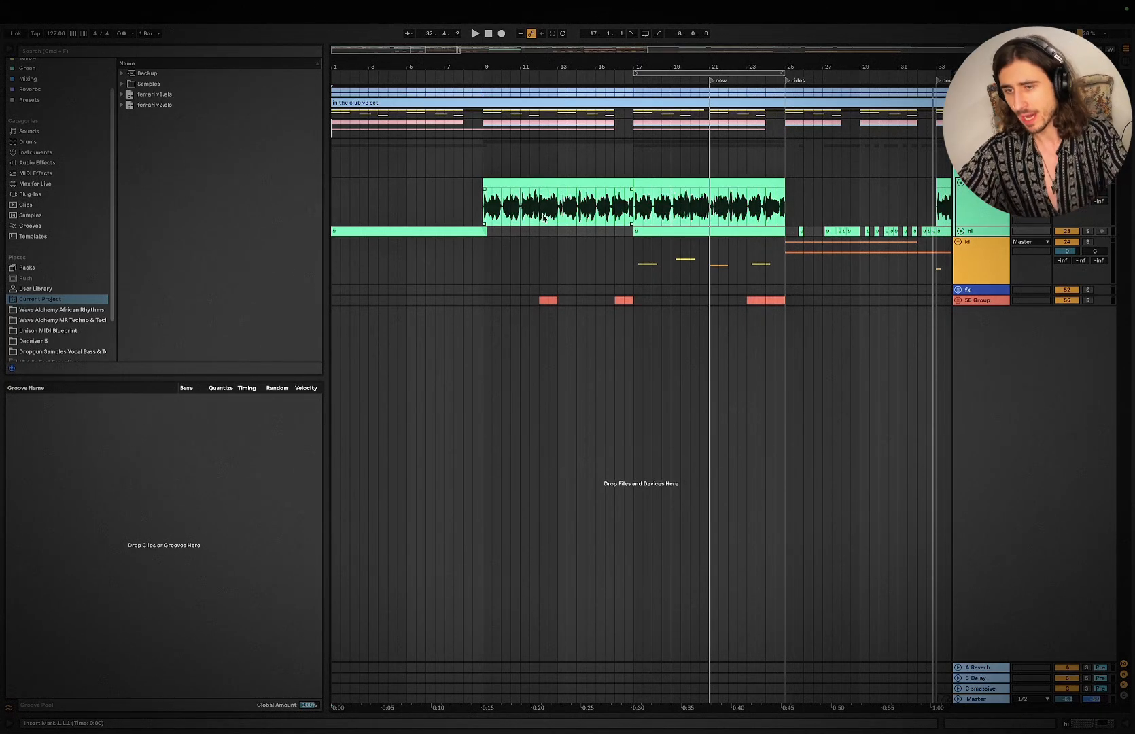
pyautogui.click(613, 202)
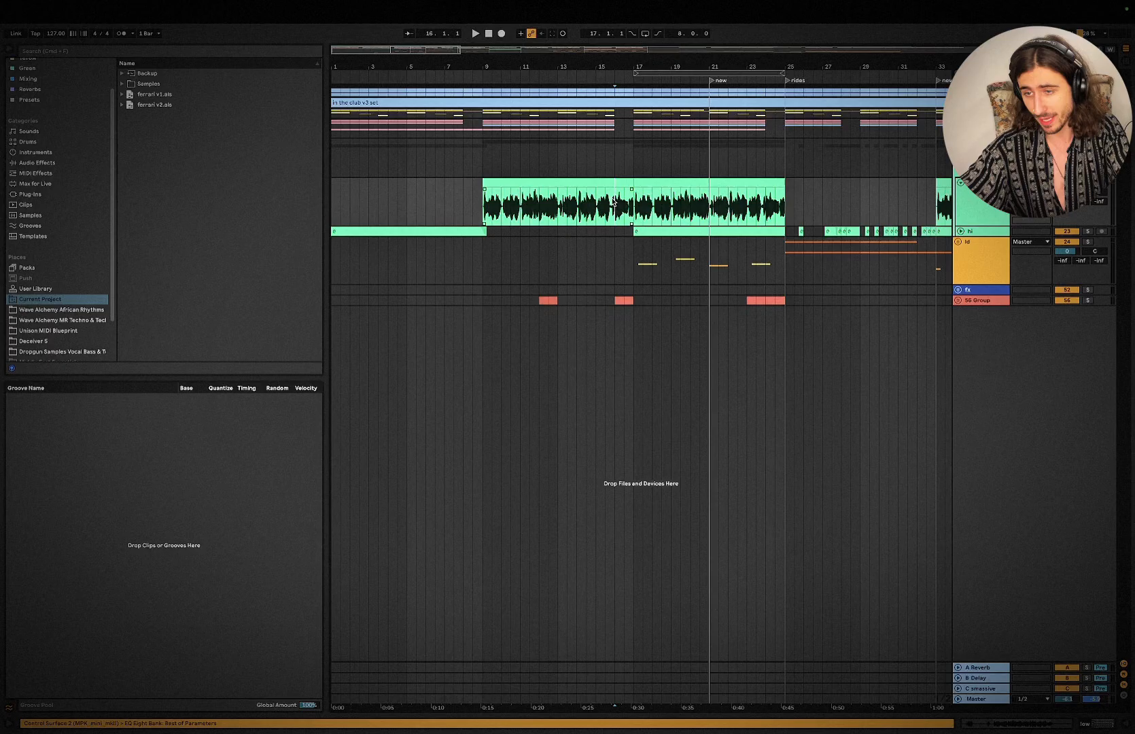
pyautogui.scroll(3, 613, 202)
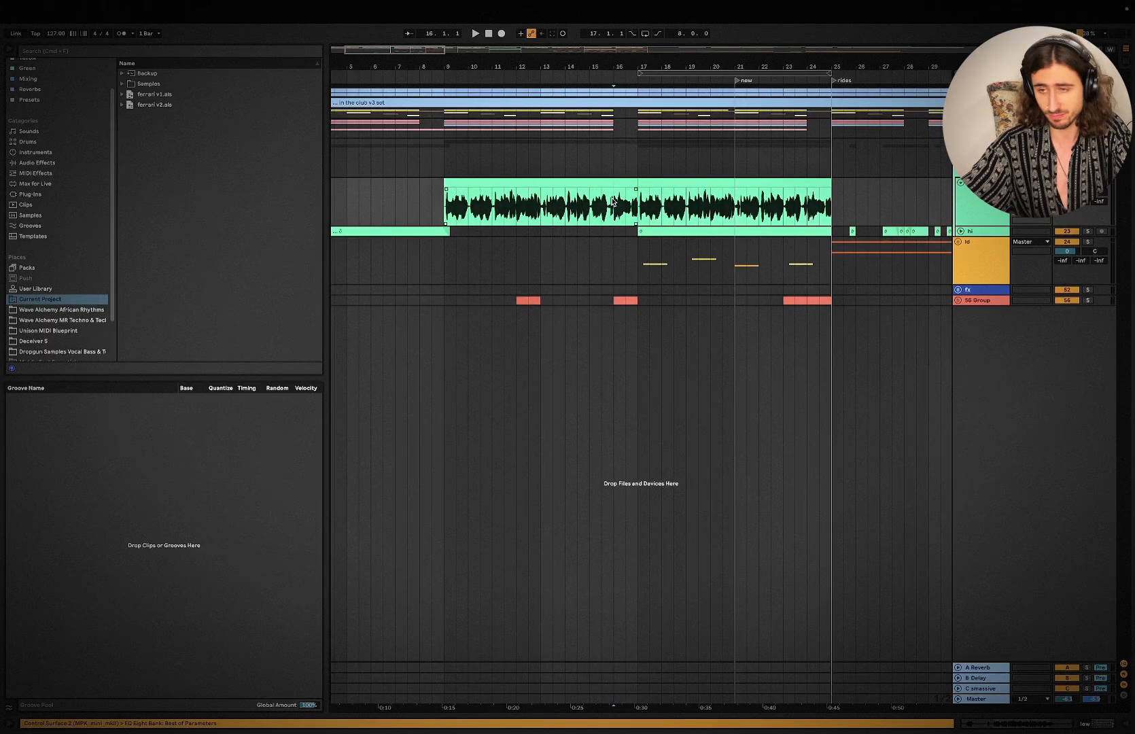
pyautogui.scroll(3, 613, 202)
pyautogui.hscroll(-3, 613, 202)
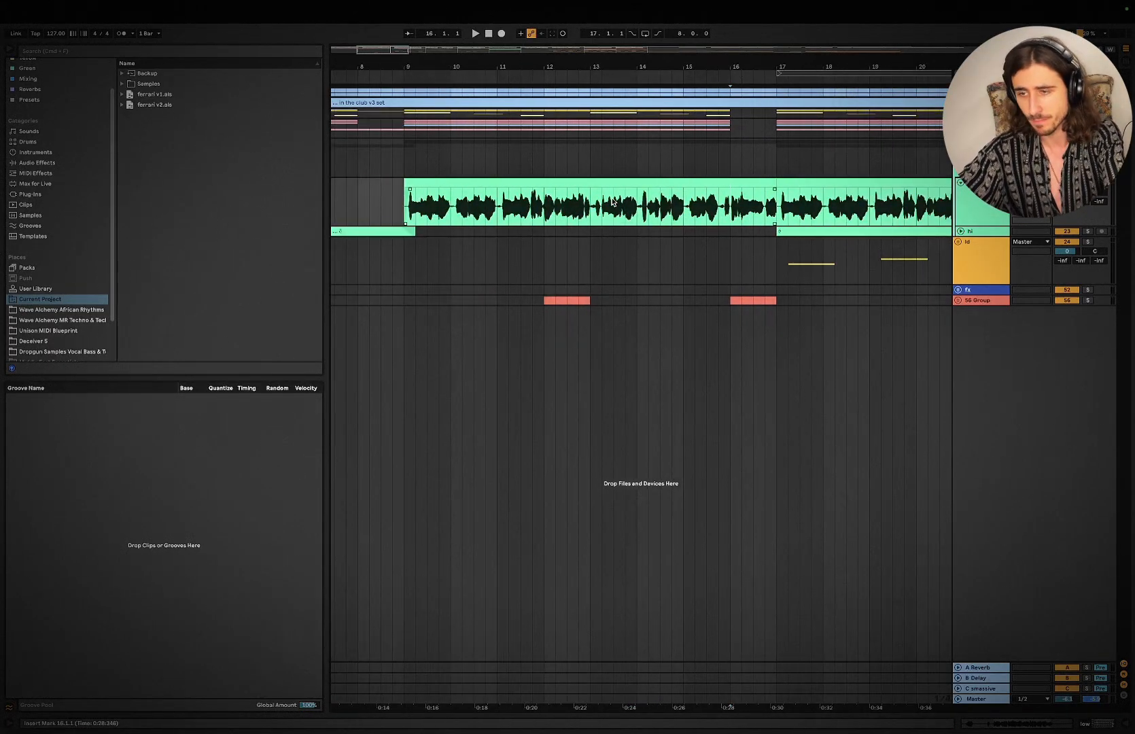
pyautogui.scroll(-3, 614, 202)
pyautogui.scroll(-1, 613, 202)
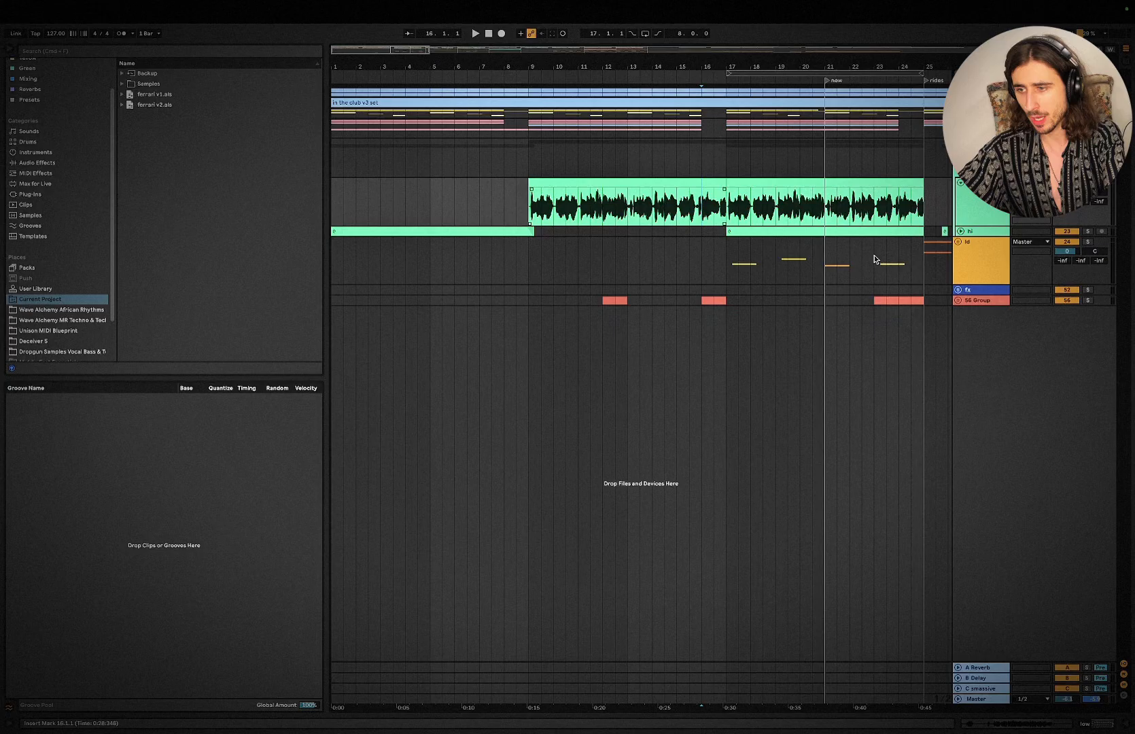
# - Unfold the hi track, solo it and play its first vocal clip from bar 1
pyautogui.click(960, 231)
pyautogui.scroll(3, 397, 294)
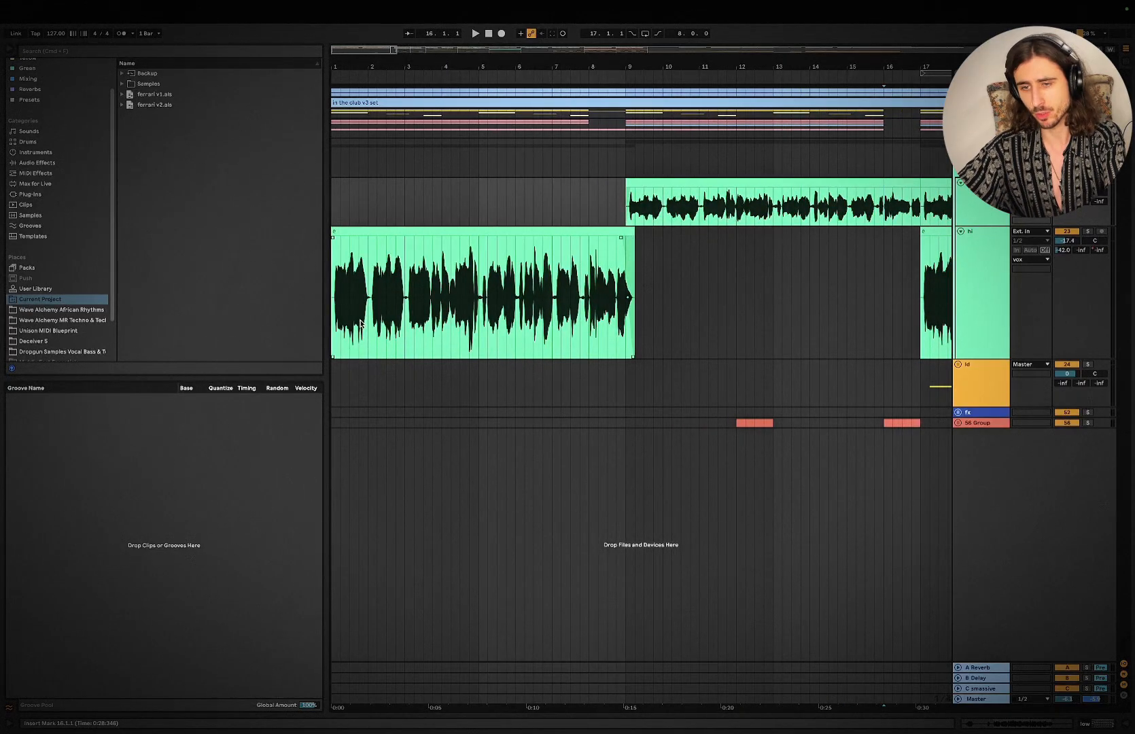
pyautogui.click(339, 317)
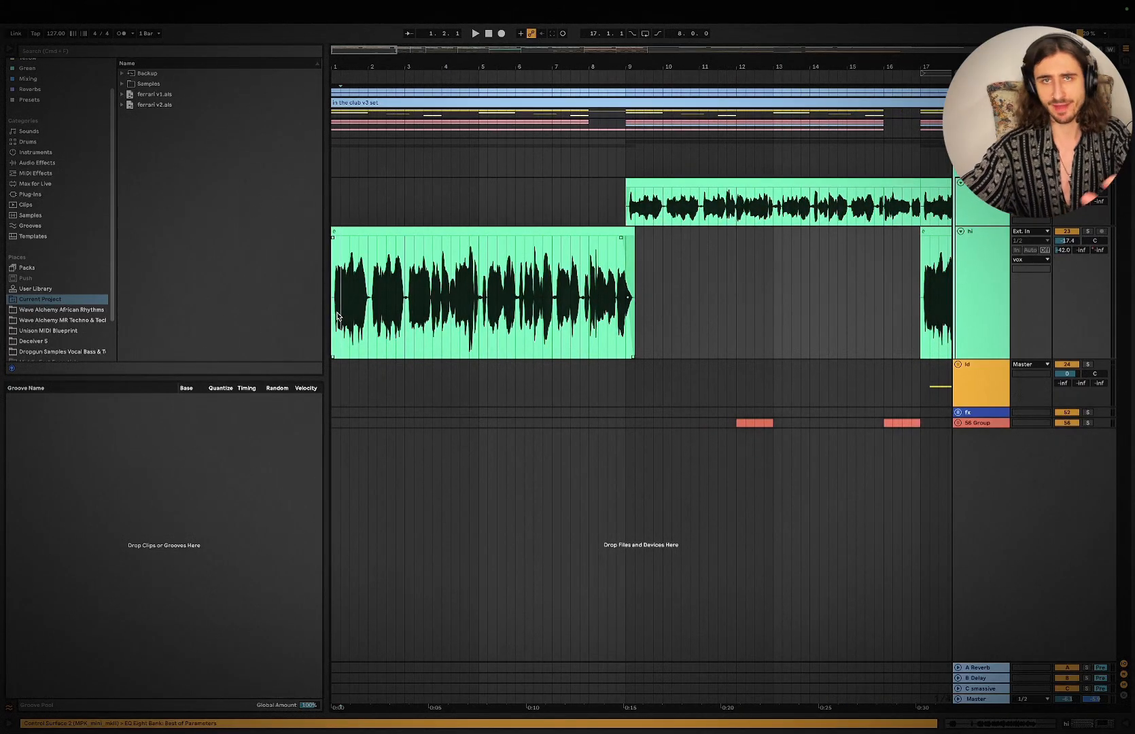
pyautogui.click(332, 312)
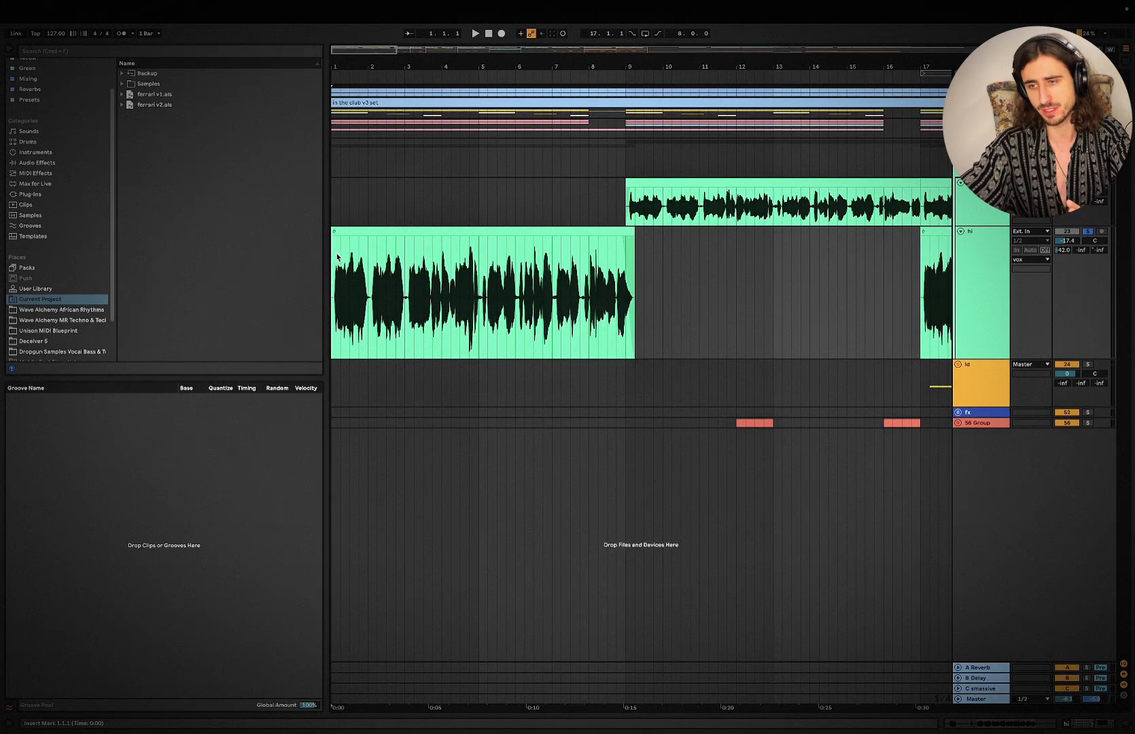
pyautogui.moveTo(334, 254); pyautogui.dragTo(631, 248)
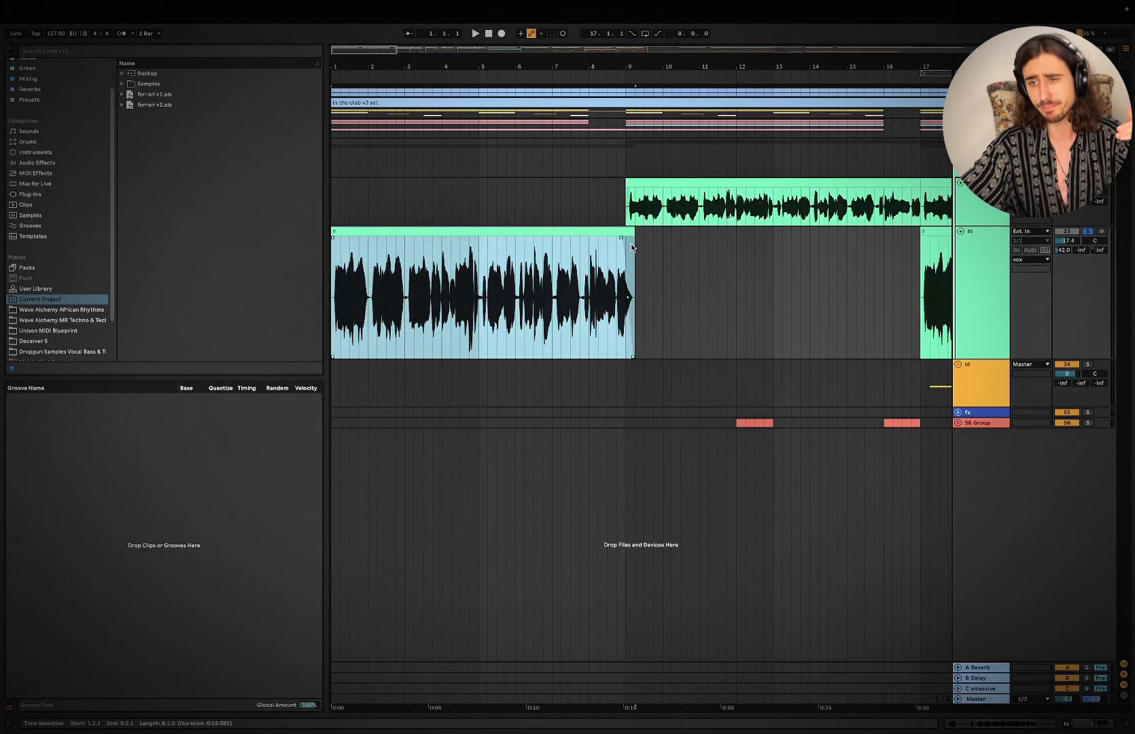
pyautogui.press('space')
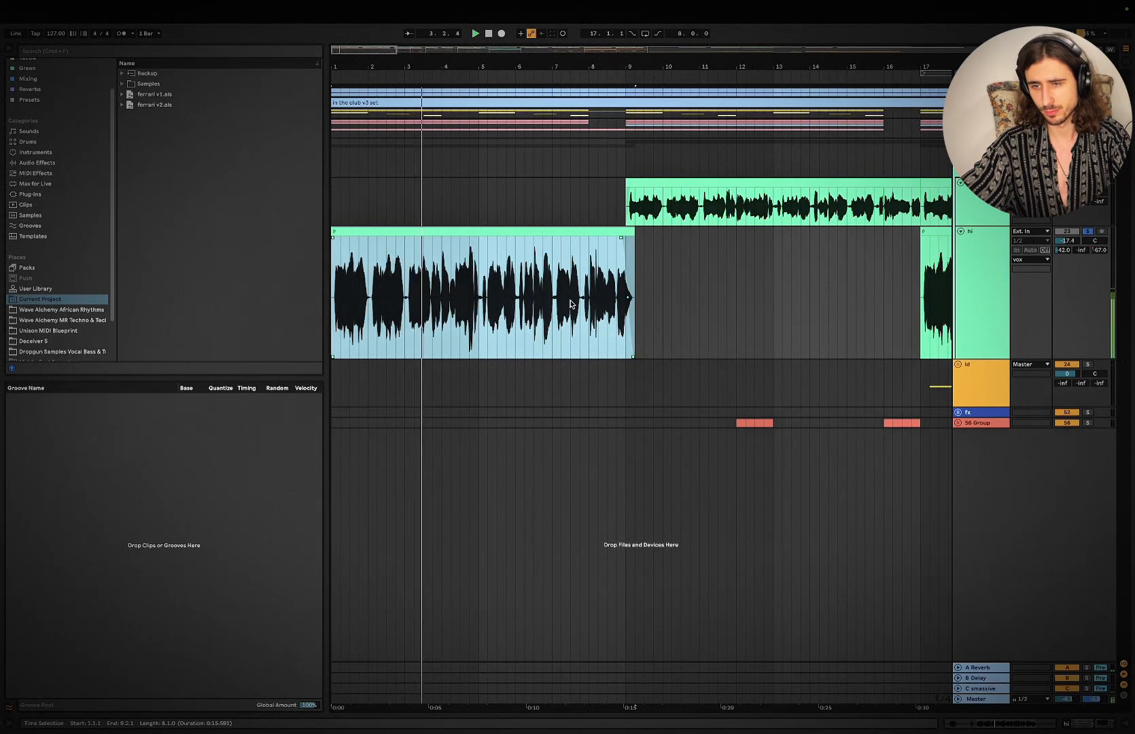
# - Inspect the effect devices on the vox group, stop playback and hide the device view
pyautogui.doubleClick(978, 145)
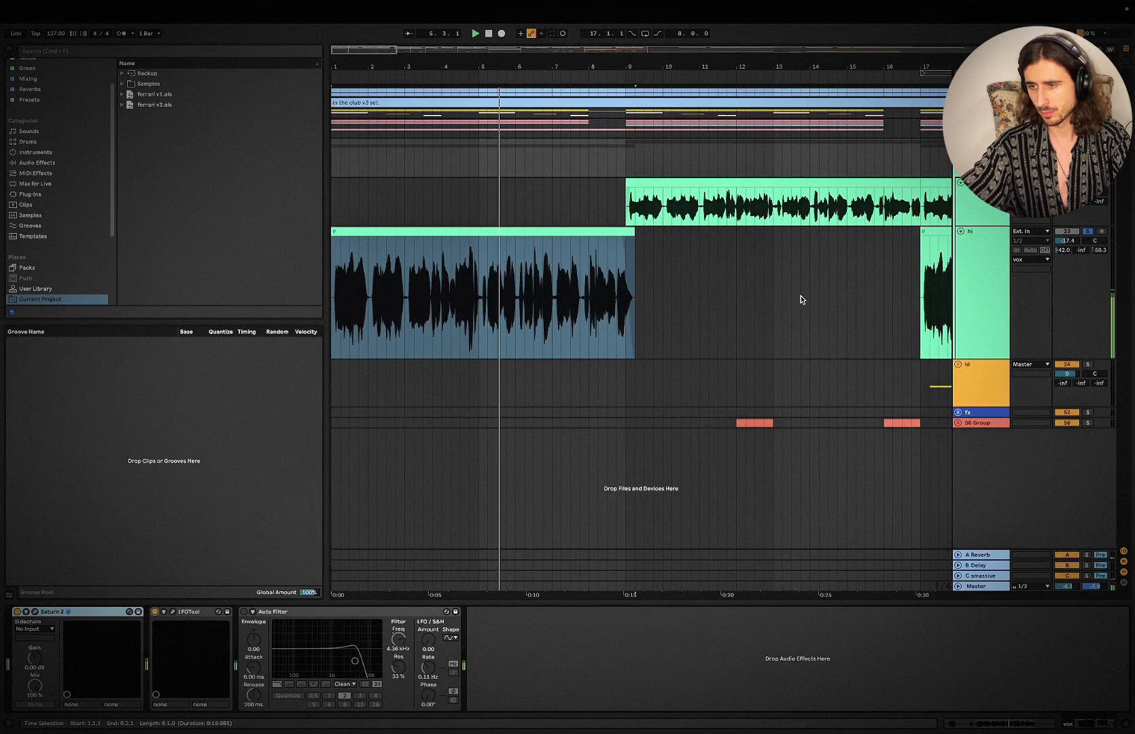
pyautogui.hscroll(1, 801, 299)
pyautogui.hscroll(-1, 802, 299)
pyautogui.press('space')
pyautogui.click(613, 210)
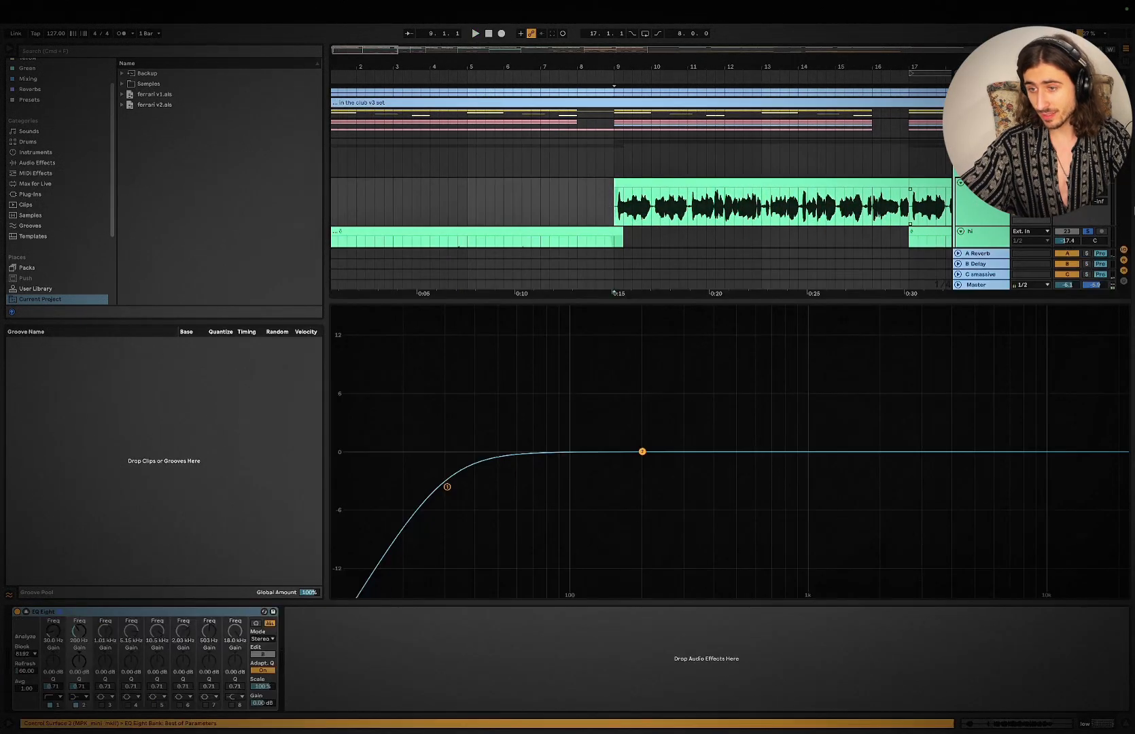
pyautogui.click(1126, 723)
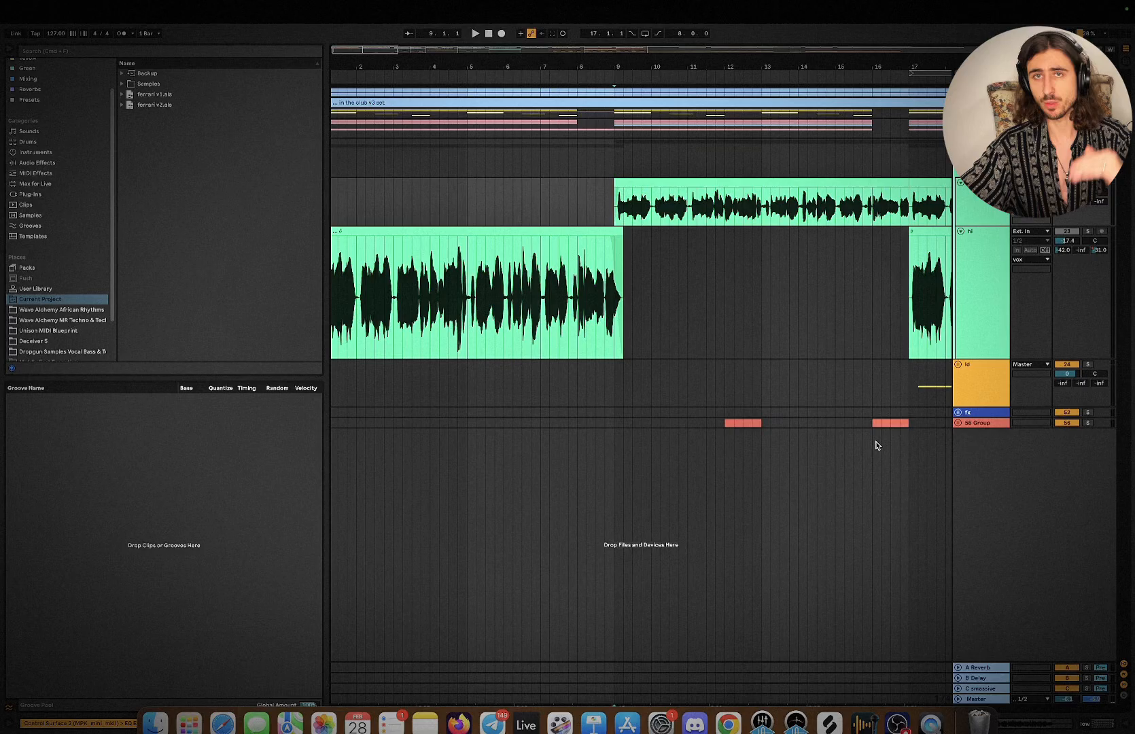
# - Unsolo the hi track and play the arrangement from 8.4.1, just ahead of the other vocal track's first clip
pyautogui.click(563, 233)
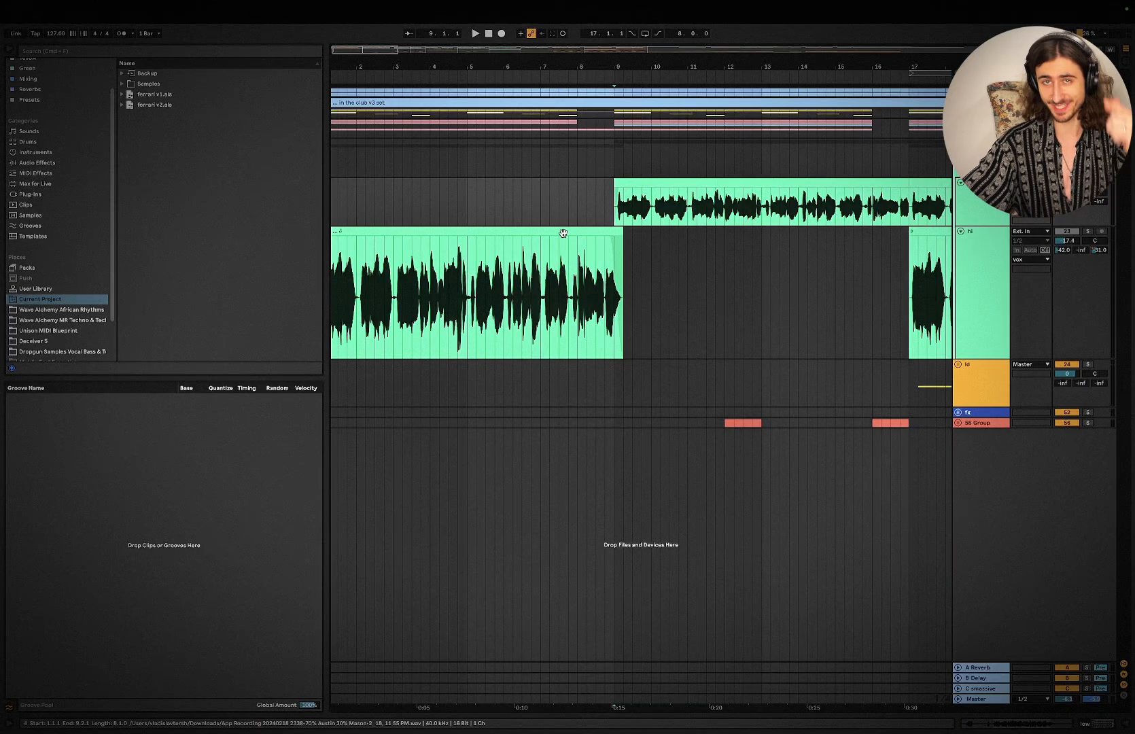
pyautogui.hscroll(2, 563, 233)
pyautogui.click(520, 207)
pyautogui.click(528, 204)
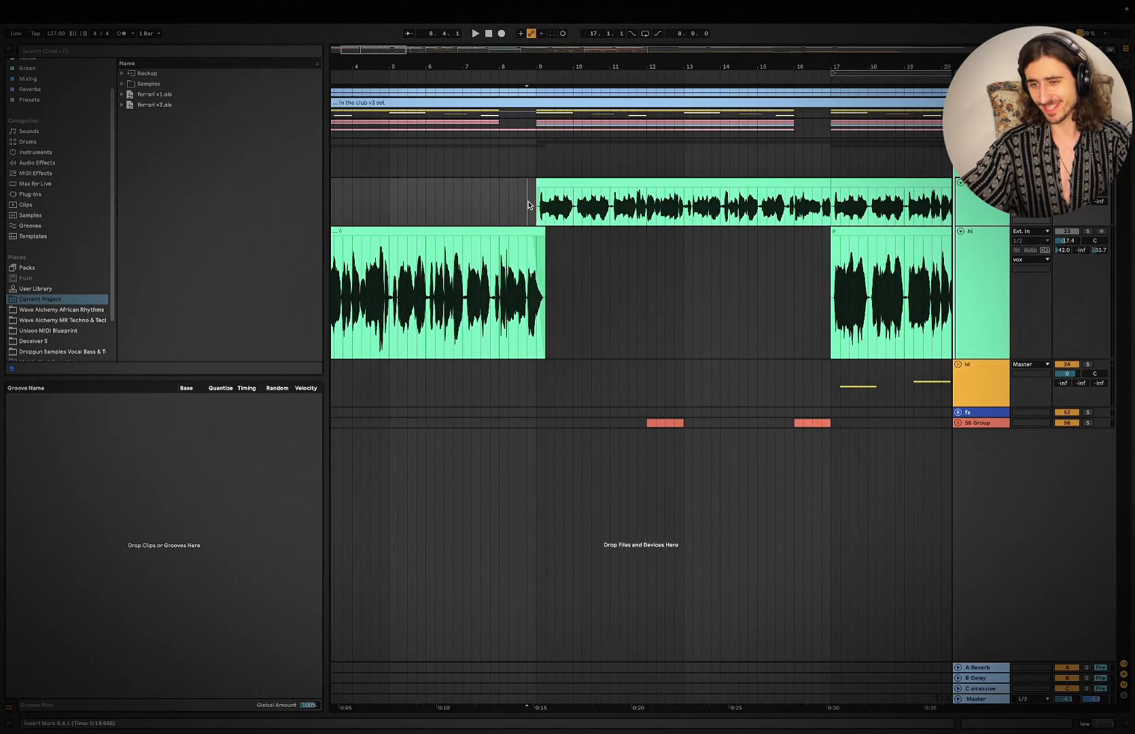
pyautogui.press('space')
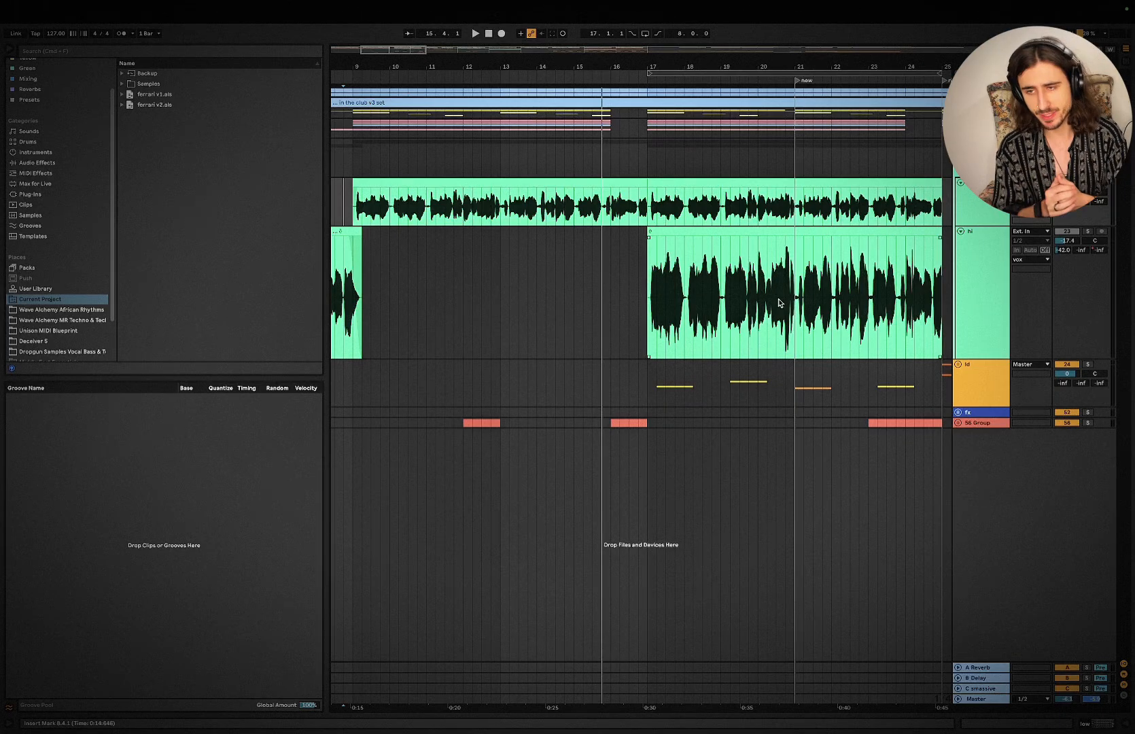
# - Switch to the Audimee page in Firefox and examine the vocal conversion input, pitch shift and strength settings, and output history
pyautogui.press('super+Tab')
pyautogui.press('super+Tab')
pyautogui.press('super+Tab')
pyautogui.press('super+Tab')
pyautogui.press('super+Tab')
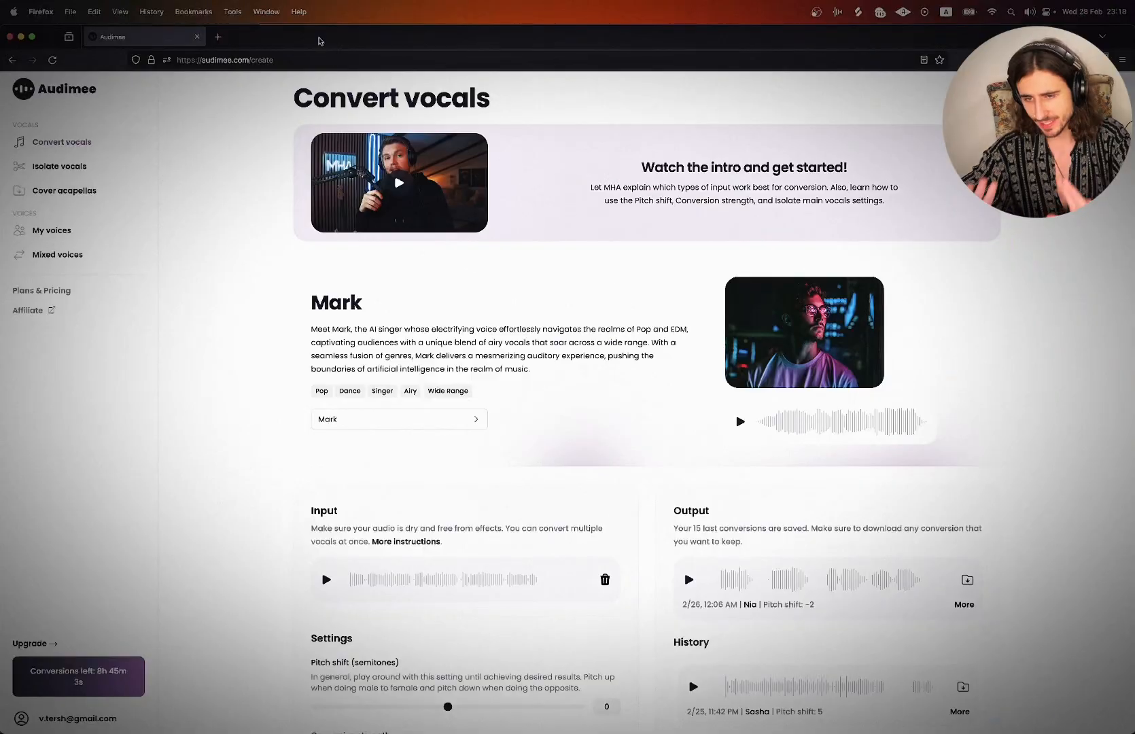
pyautogui.scroll(-3, 460, 273)
pyautogui.scroll(-1, 460, 273)
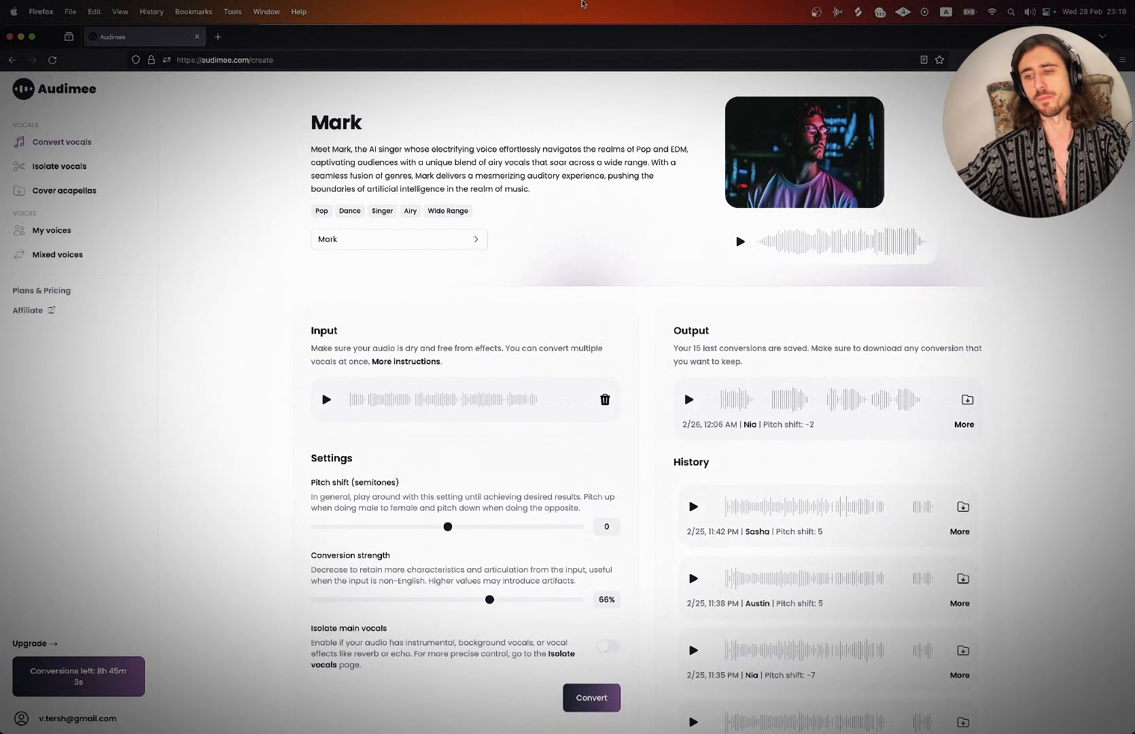
pyautogui.scroll(-2, 485, 457)
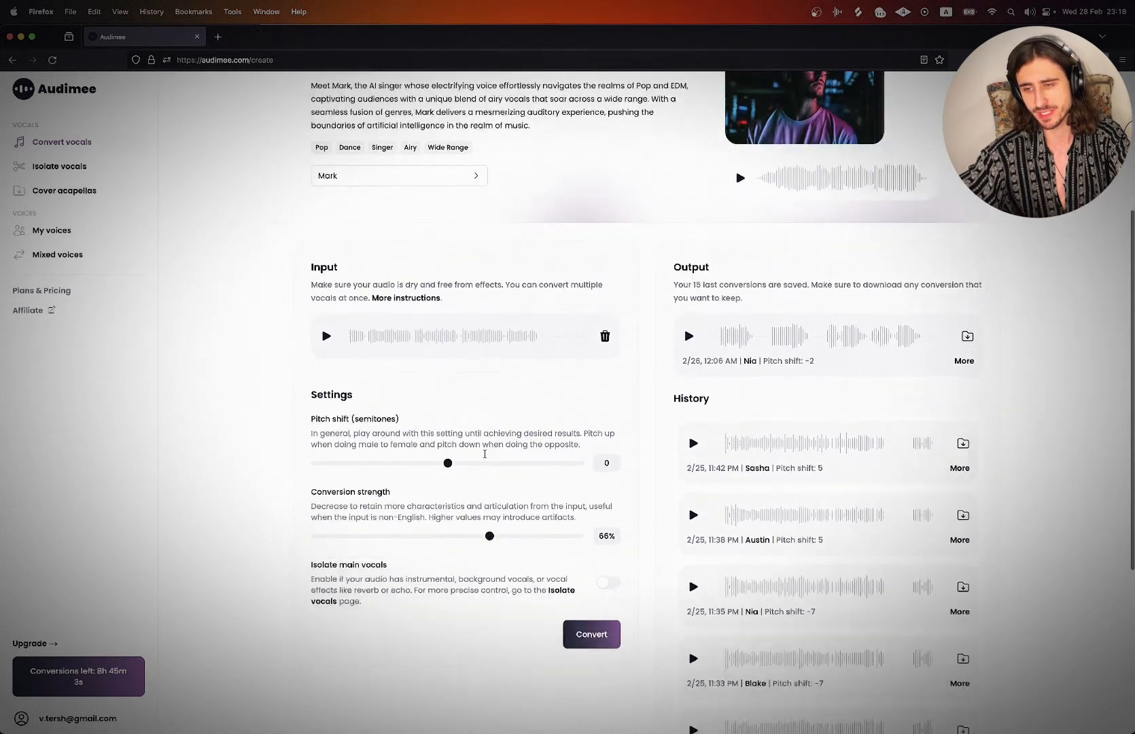
pyautogui.scroll(1, 469, 435)
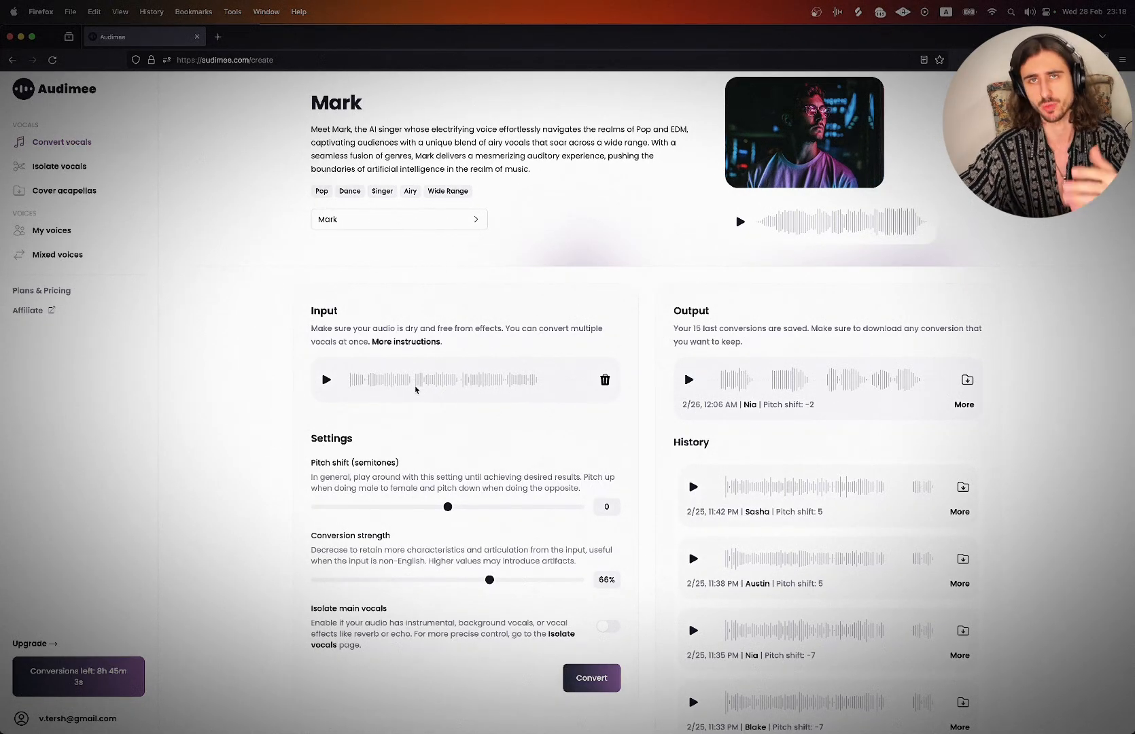
pyautogui.scroll(-2, 469, 391)
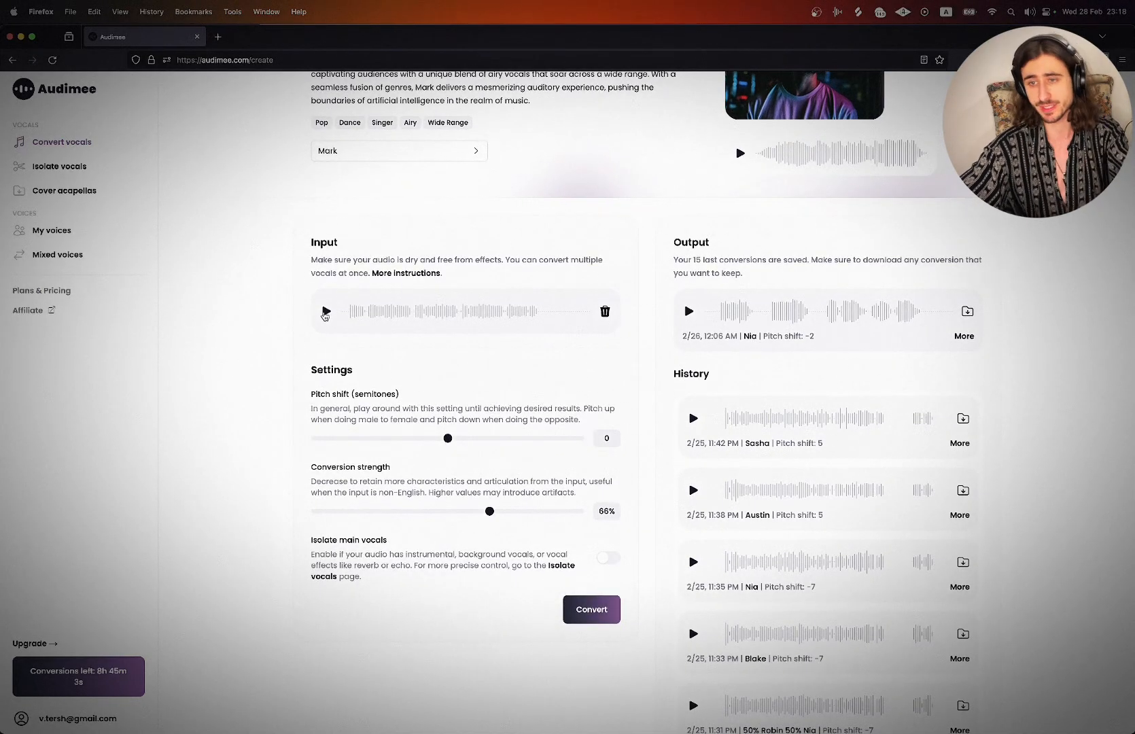
# - Switch to Splice and preview the sample DS_VTH2_125_vocal_hook_female_loop_heartbreak_verse_wet_Gmin.wav at a slightly lower volume
pyautogui.click(837, 712)
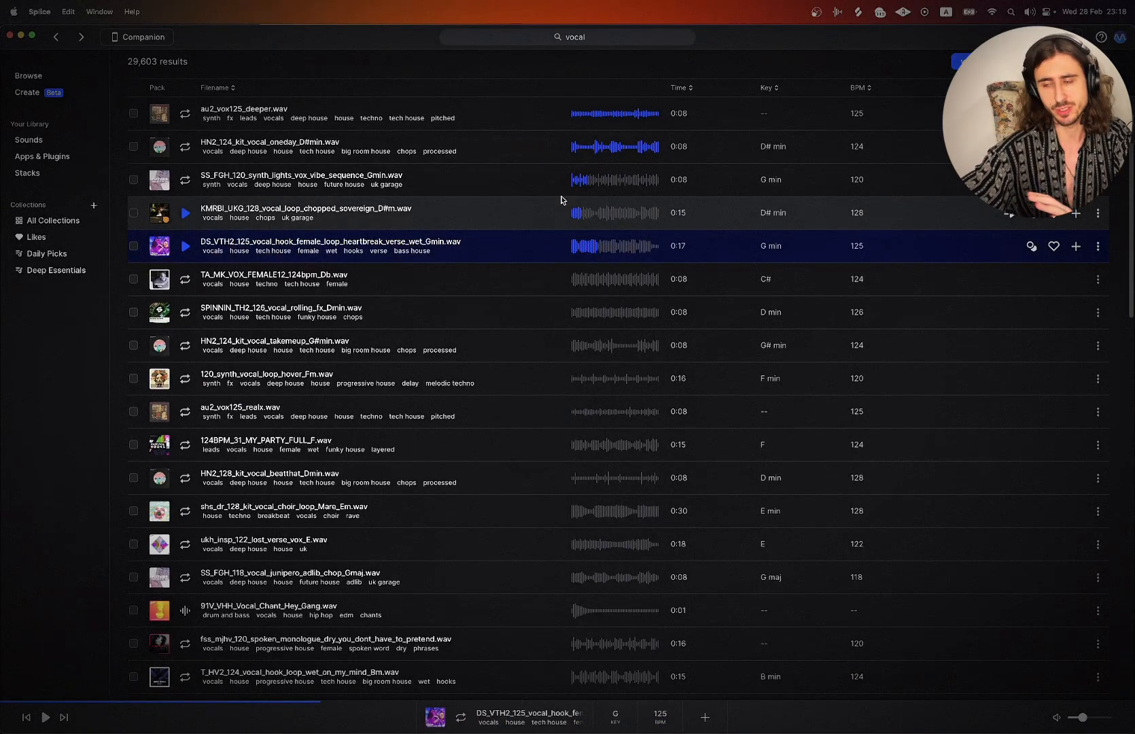
pyautogui.scroll(4, 561, 200)
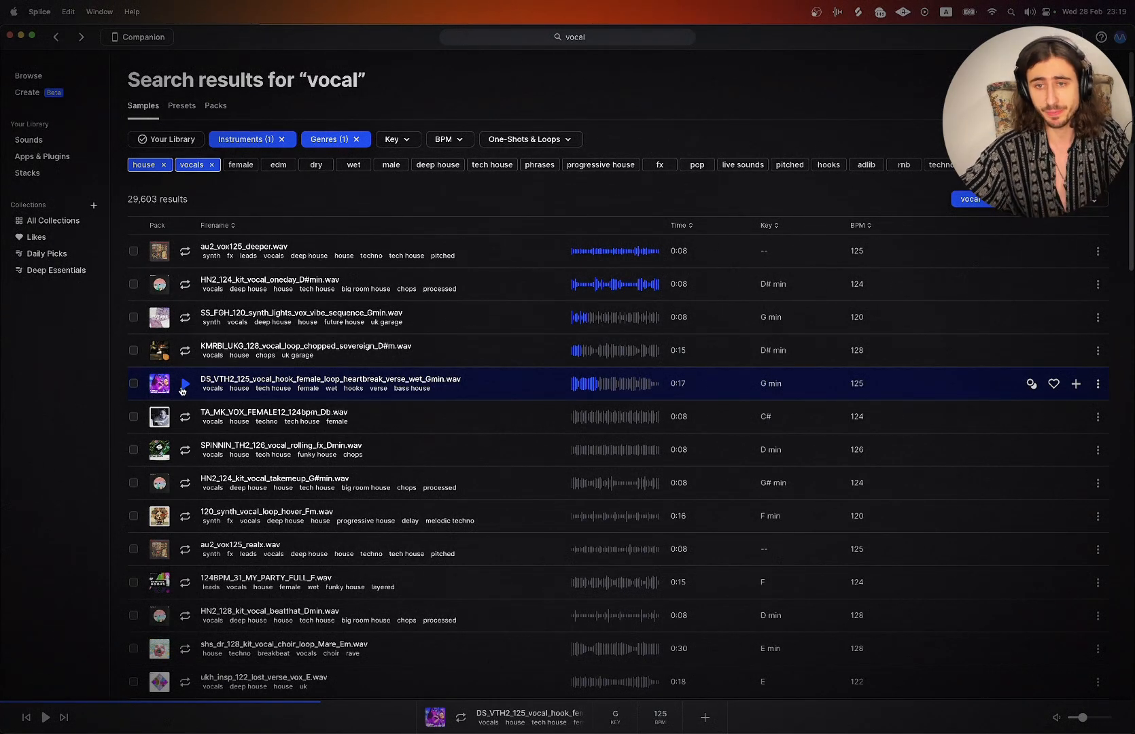
pyautogui.scroll(-3, 590, 385)
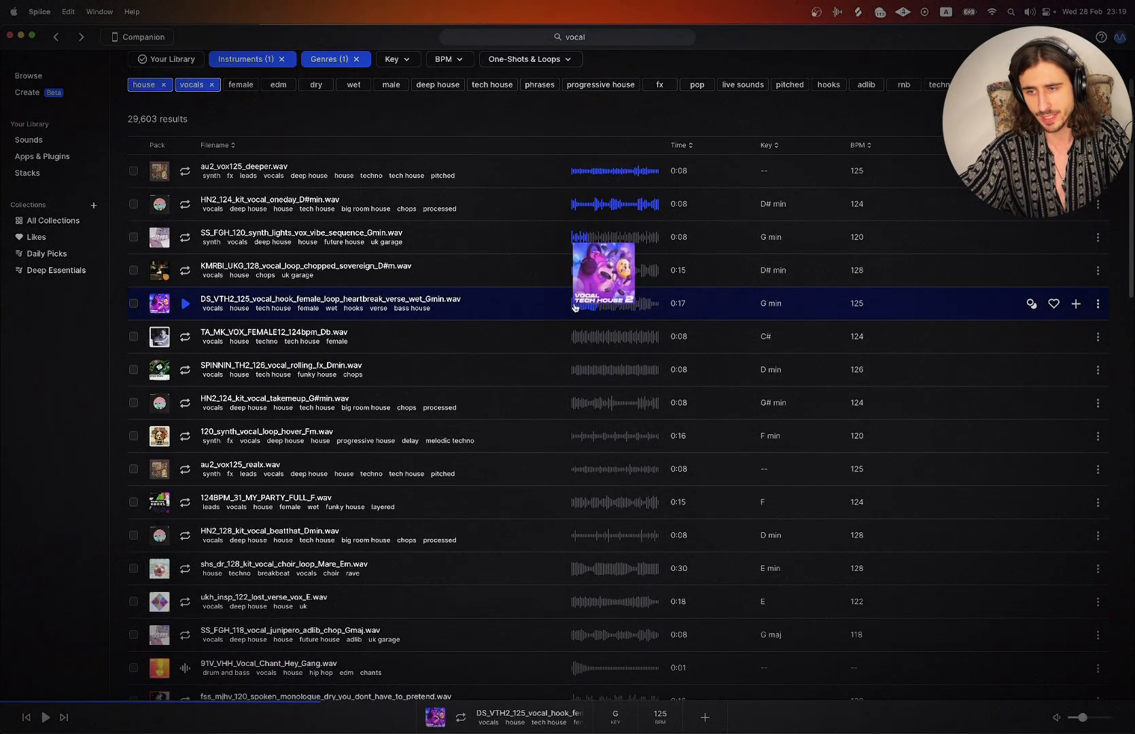
pyautogui.click(184, 303)
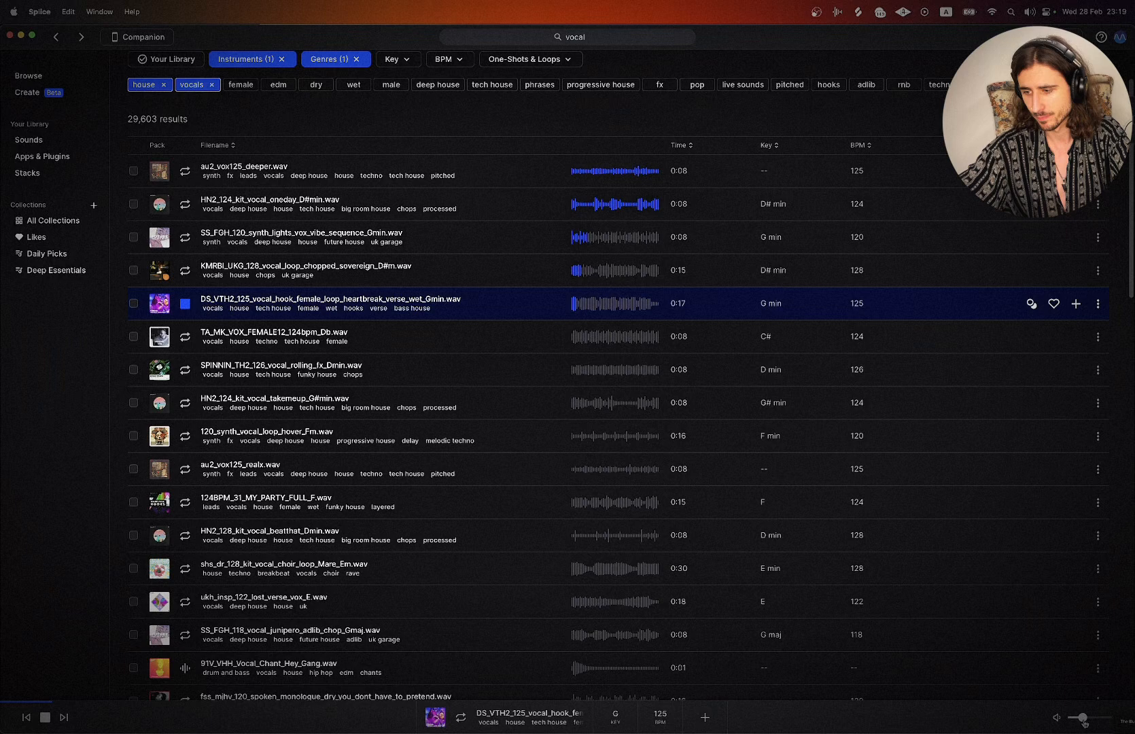
pyautogui.moveTo(1079, 718); pyautogui.dragTo(1076, 720)
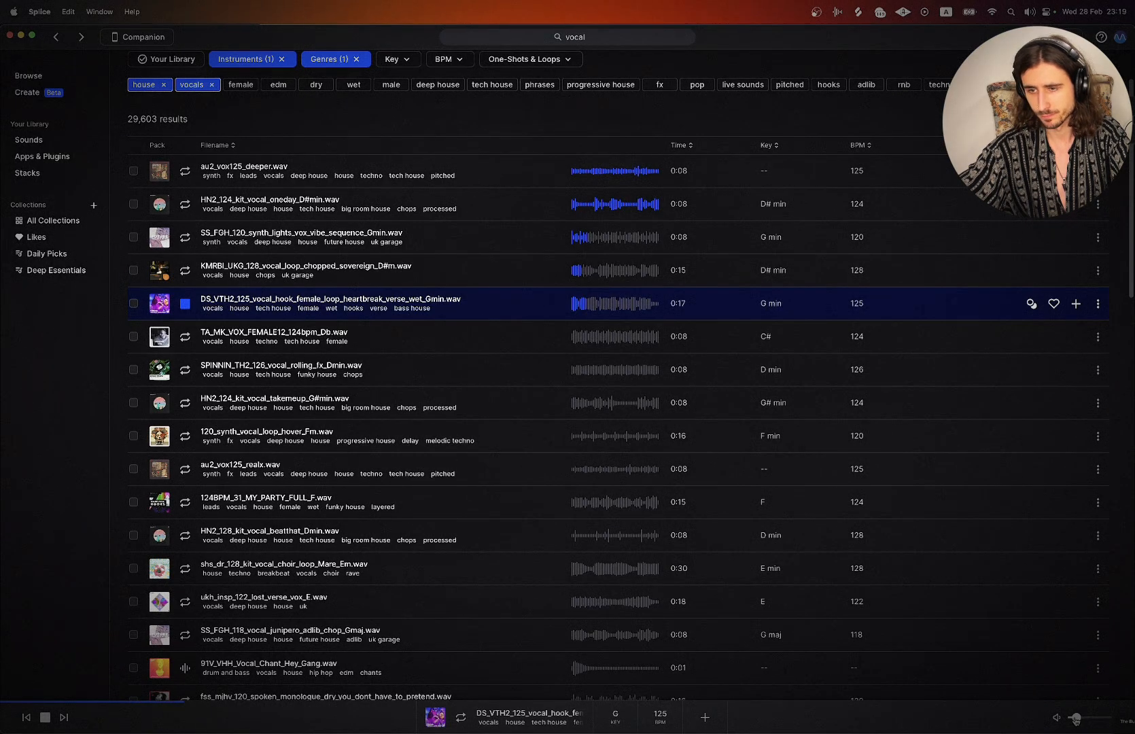
pyautogui.click(186, 306)
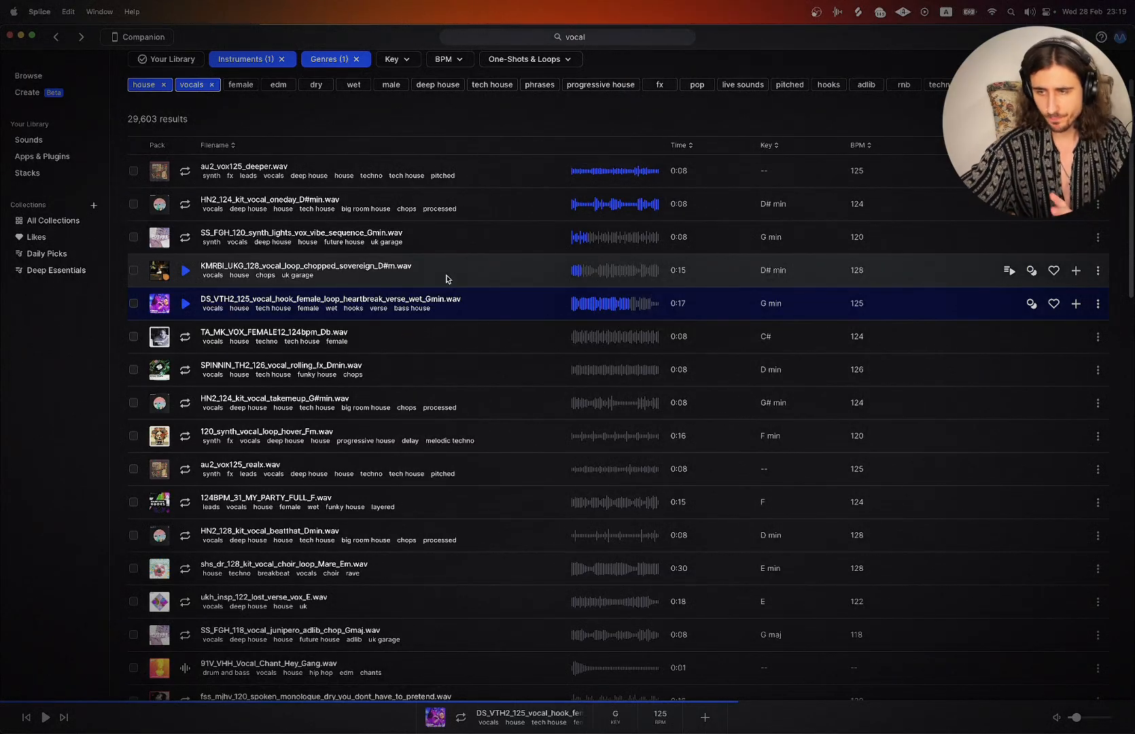
# - Switch to the Audimee page in Firefox, preview the input vocal at a slightly higher volume and stop it
pyautogui.press('super+Tab')
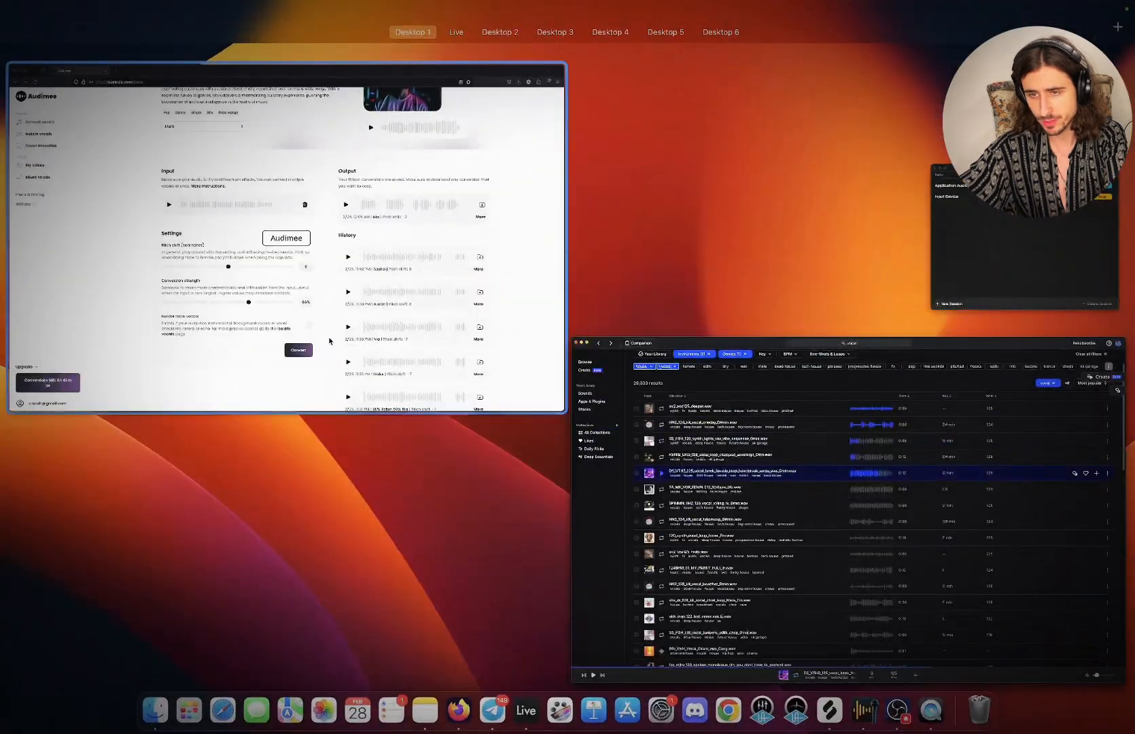
pyautogui.click(332, 340)
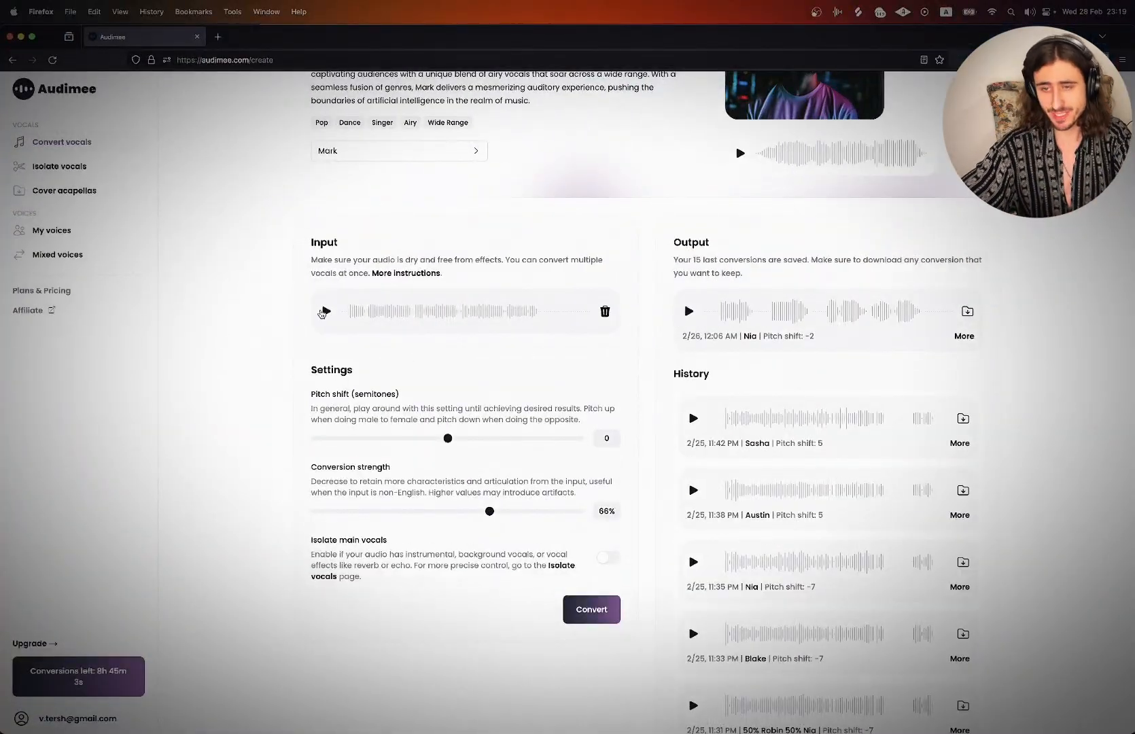
pyautogui.click(325, 312)
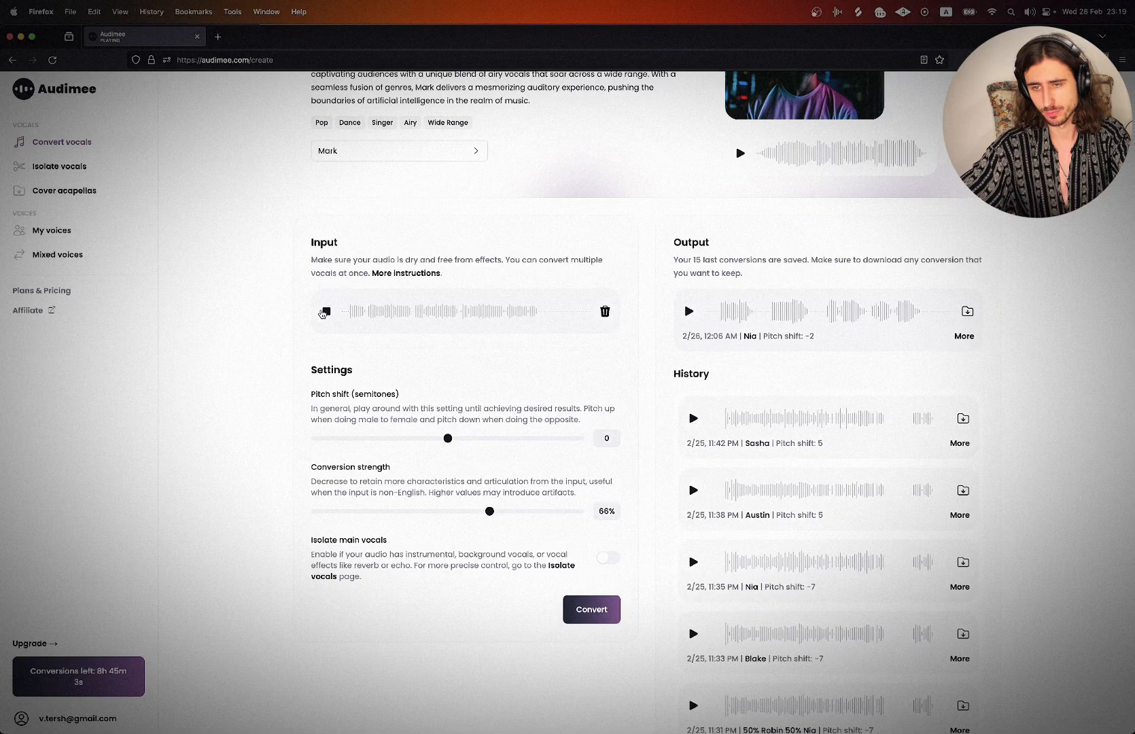
pyautogui.press('XF86AudioRaiseVolume')
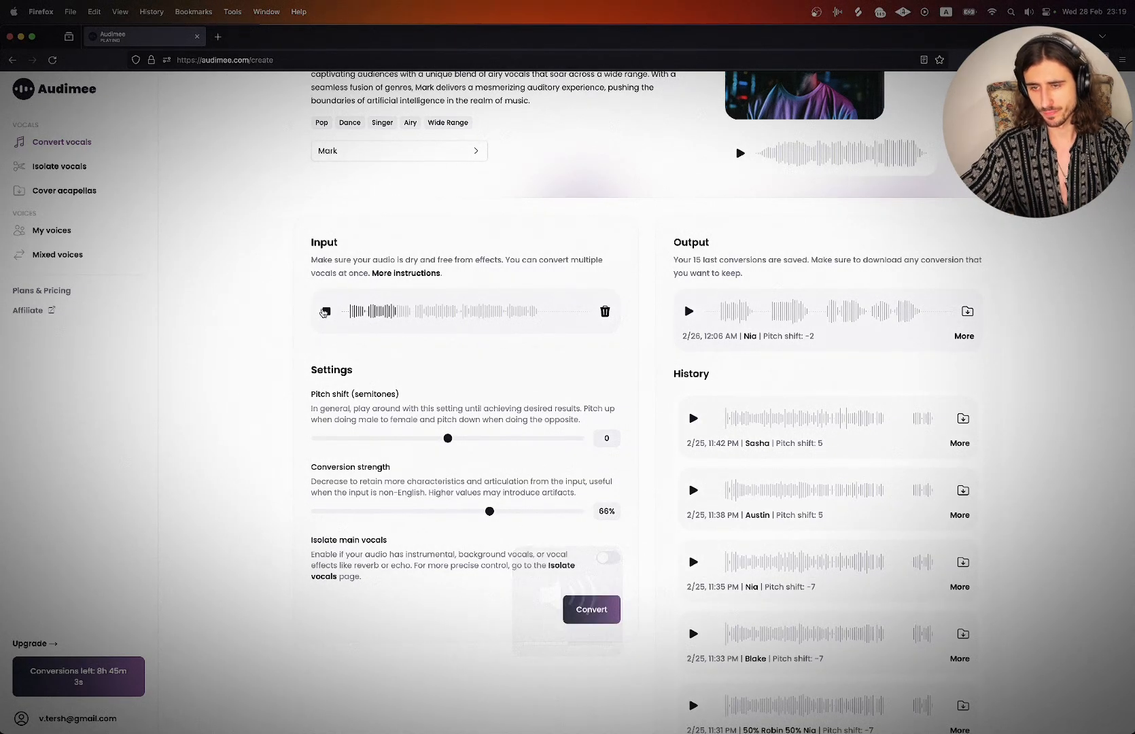
pyautogui.click(323, 311)
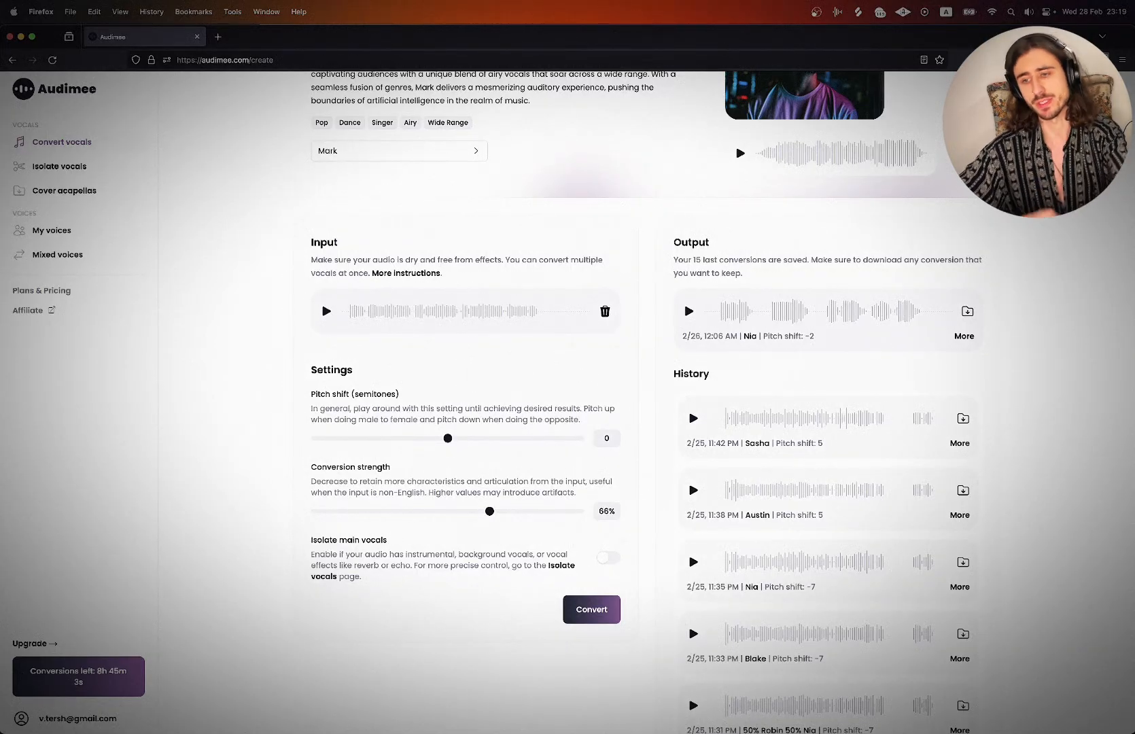
# - Switch to Ableton Live, unfold the yellow track group, inspect the notes of the bass MIDI clip at bar 17 and hide the clip view
pyautogui.click(518, 707)
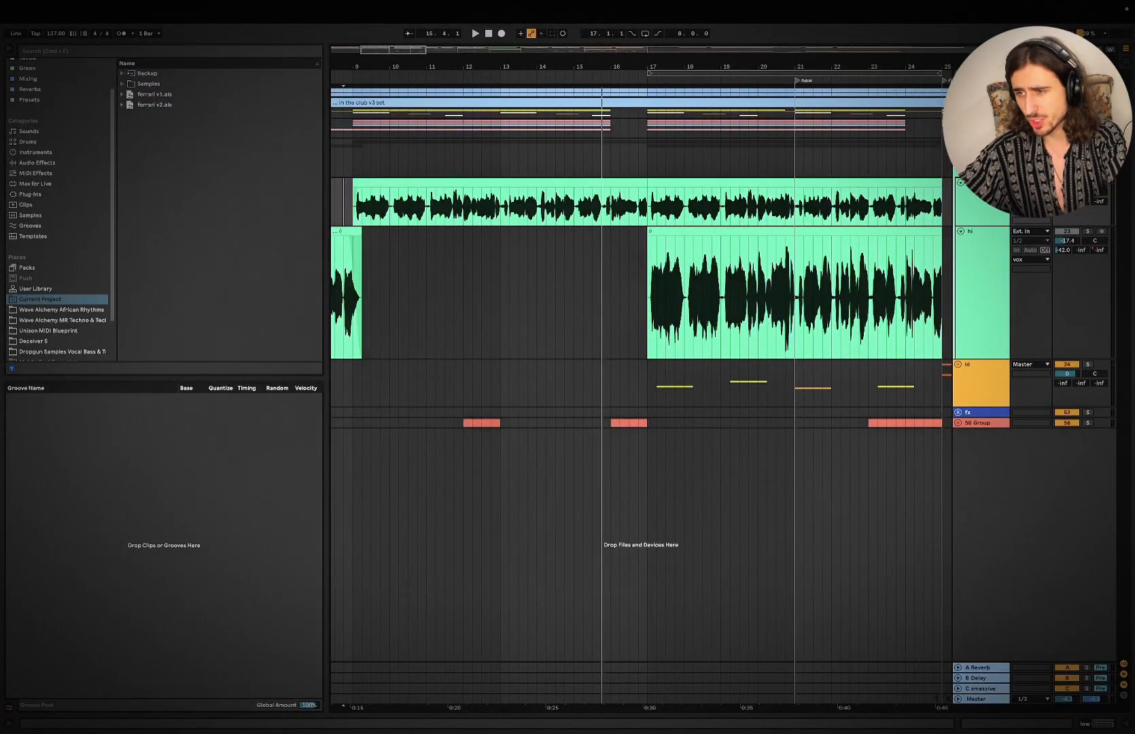
pyautogui.click(957, 113)
pyautogui.scroll(3, 632, 223)
pyautogui.click(739, 160)
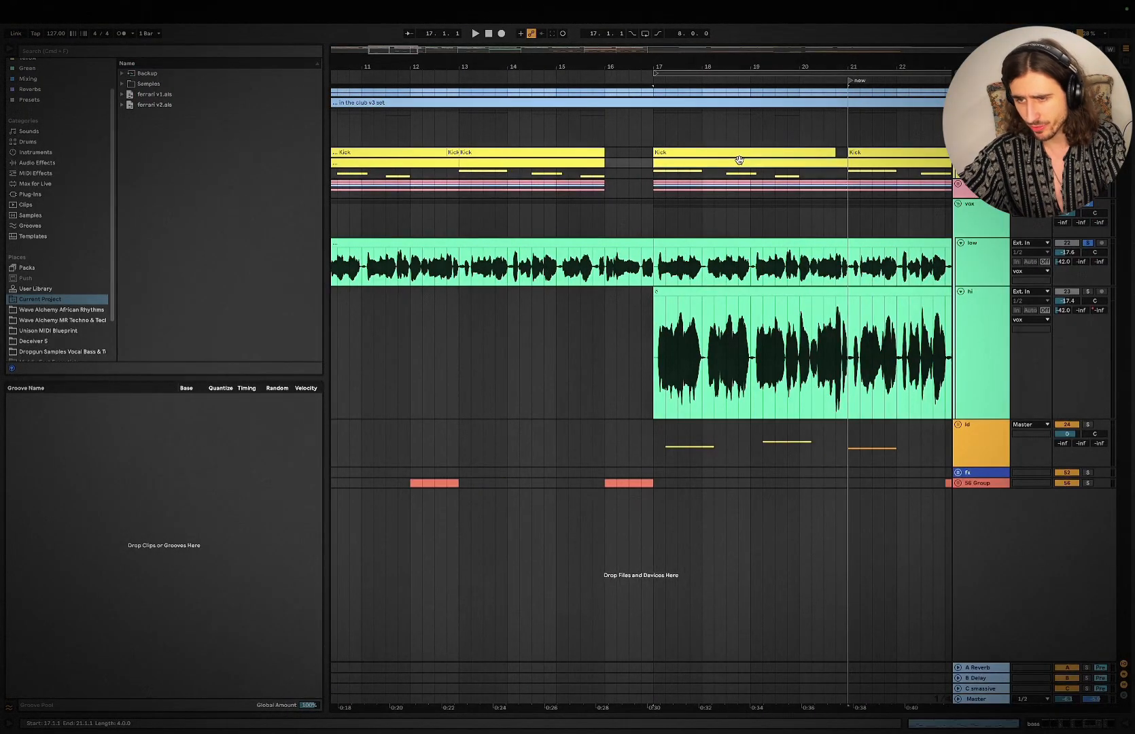
pyautogui.doubleClick(739, 160)
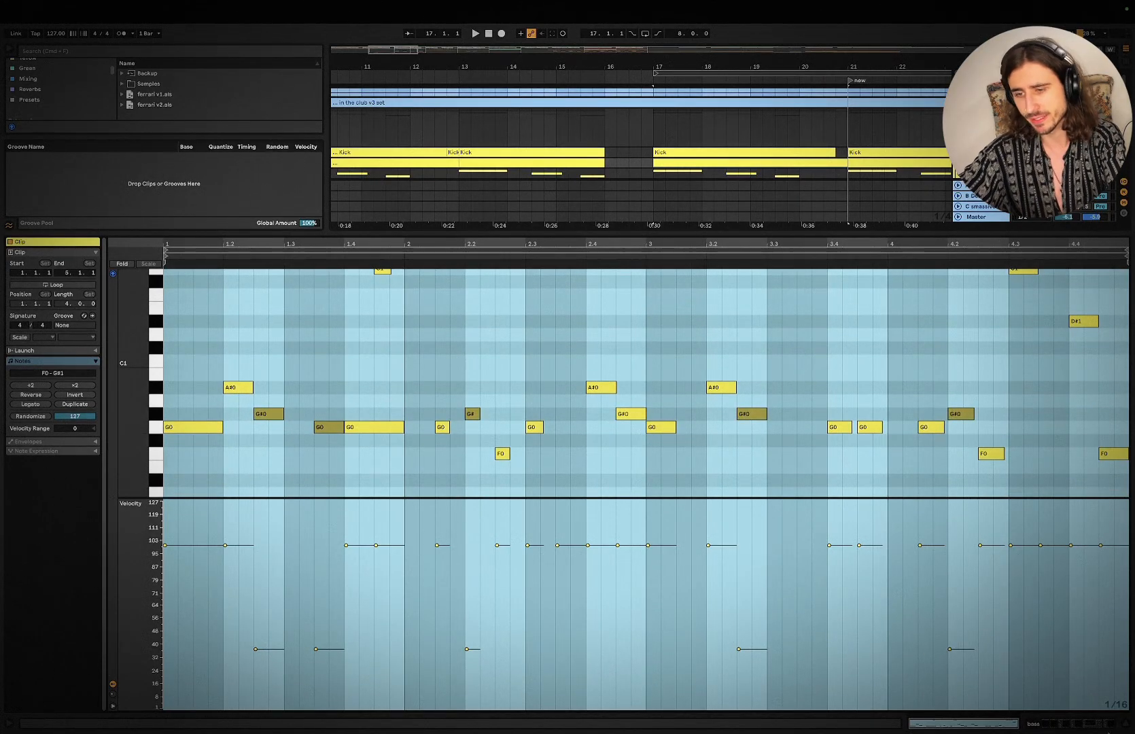
pyautogui.click(1128, 726)
# - Switch to Audimee in Firefox and set the pitch shift to -1 semitone
pyautogui.press('super+Tab')
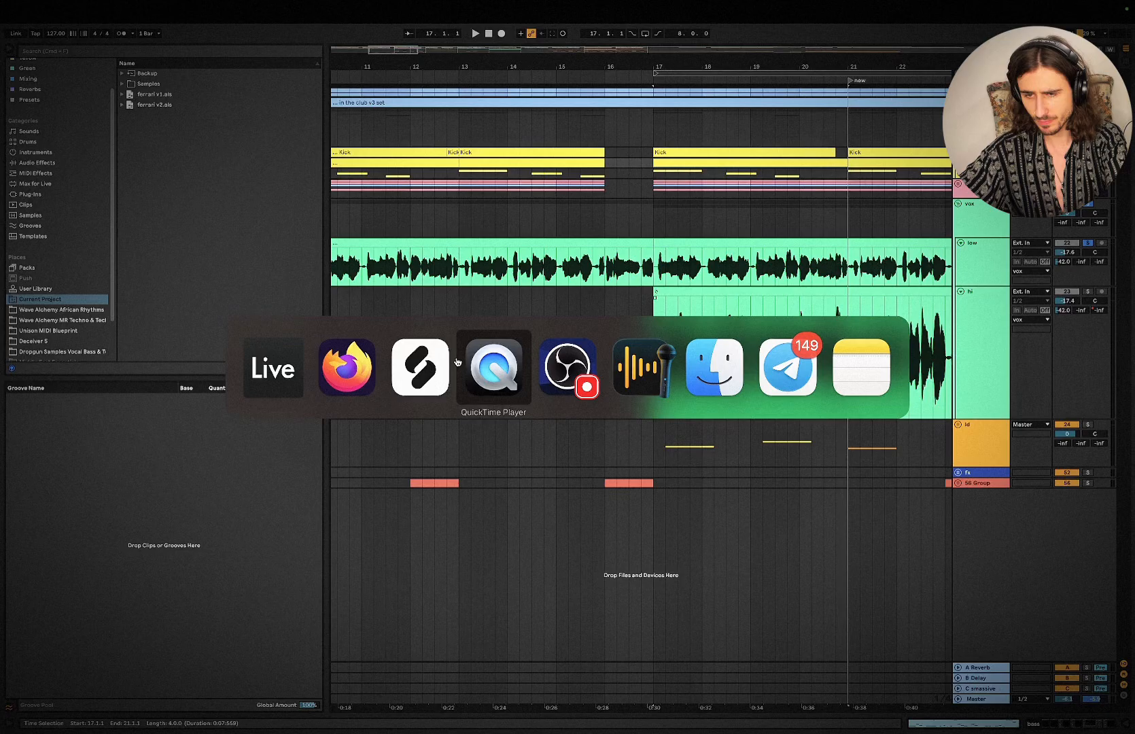
pyautogui.click(363, 364)
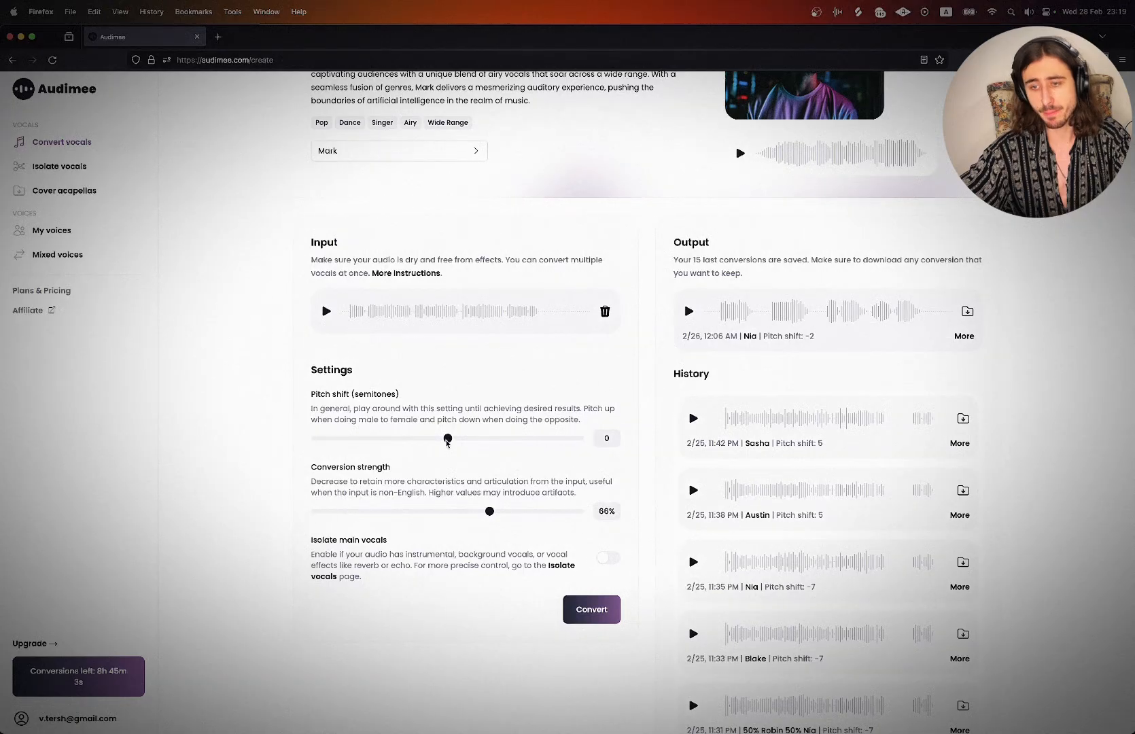
pyautogui.moveTo(447, 439); pyautogui.dragTo(442, 440)
# - Switch to Ableton Live and examine the lowest notes in the bass MIDI clip at bar 17
pyautogui.press('super+Tab')
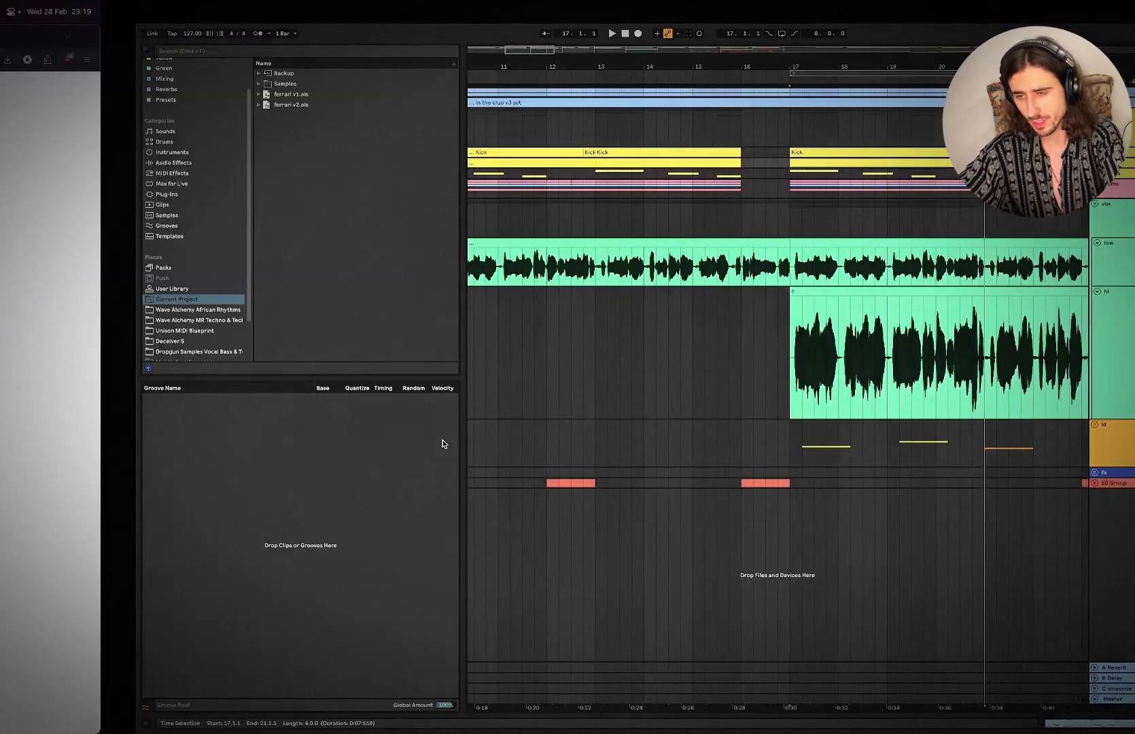
pyautogui.doubleClick(719, 162)
pyautogui.scroll(-1, 291, 447)
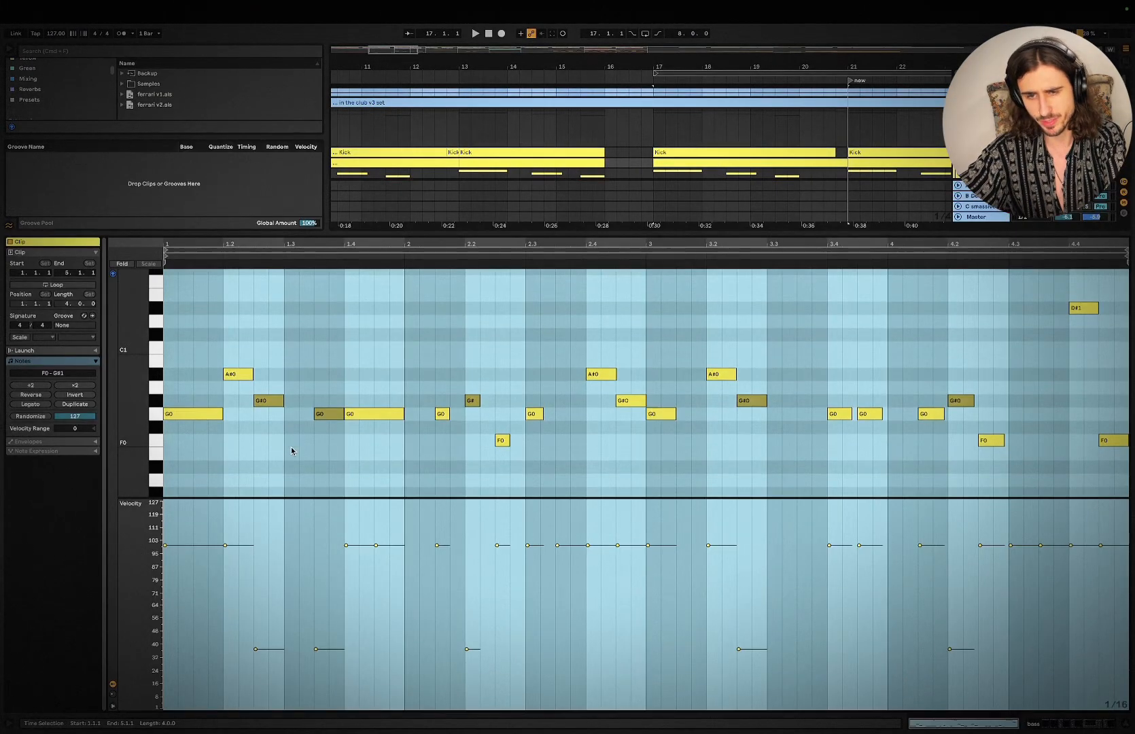
# - Switch back to Audimee and set the pitch shift to -3 semitones and the conversion strength to 14%
pyautogui.press('super+Tab')
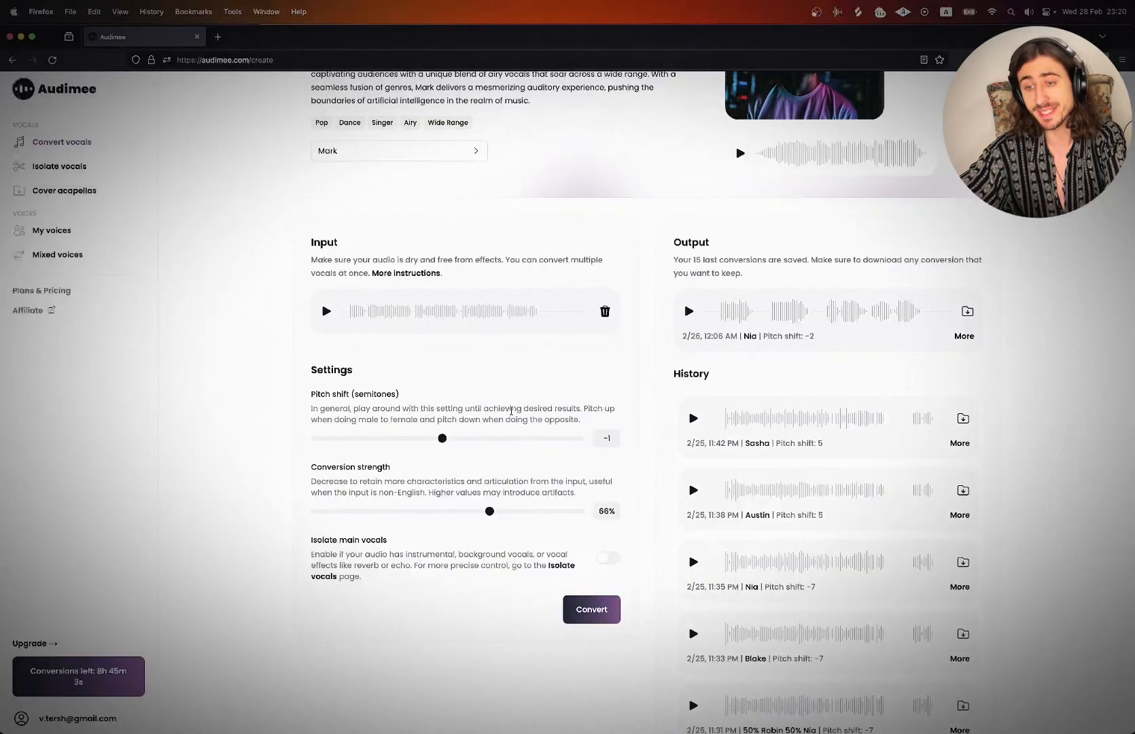
pyautogui.moveTo(441, 439); pyautogui.dragTo(430, 439)
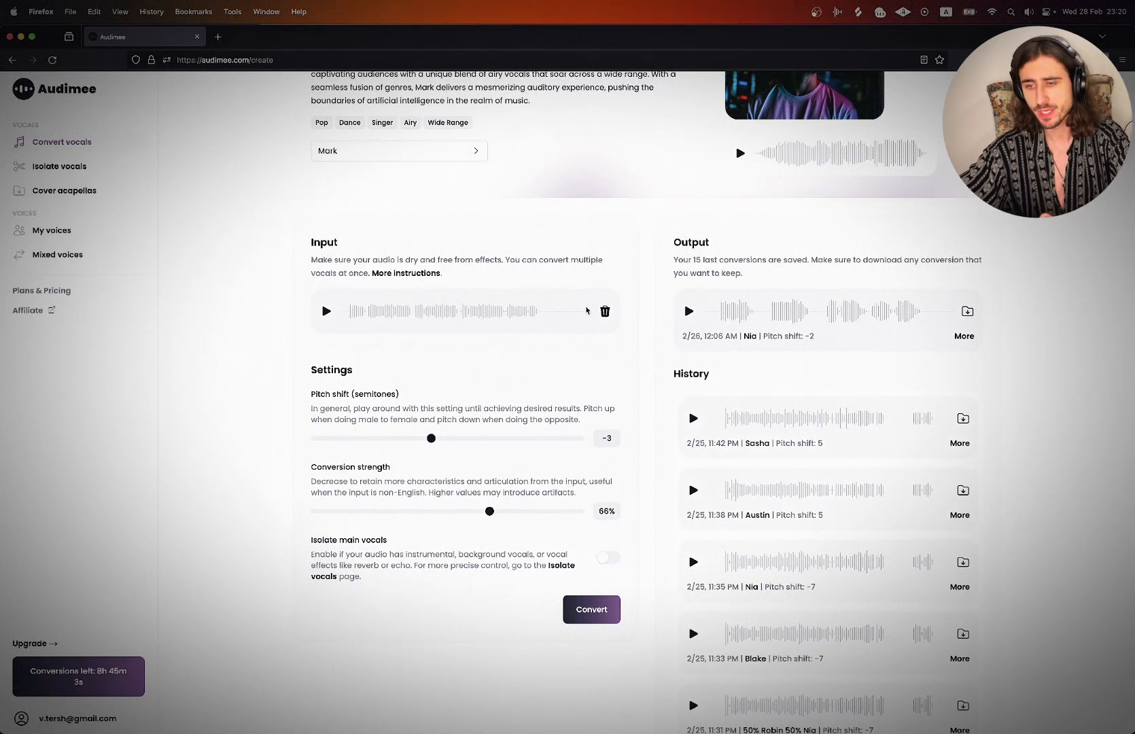
pyautogui.scroll(-1, 484, 426)
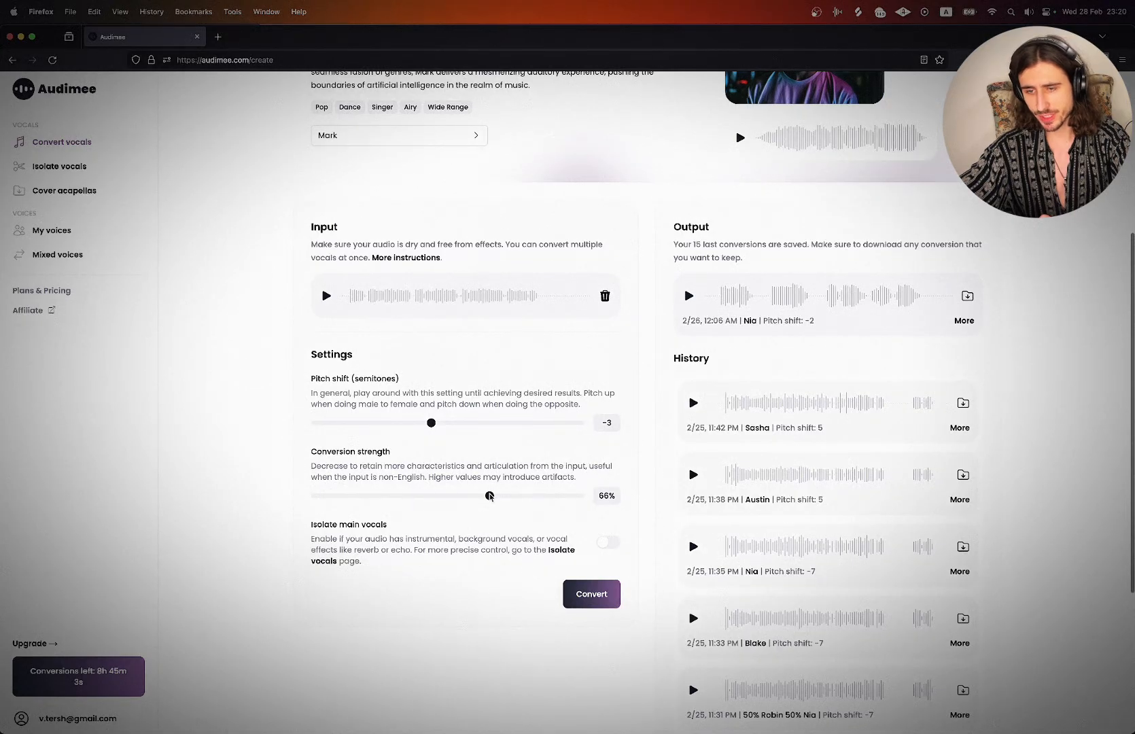
pyautogui.moveTo(489, 496); pyautogui.dragTo(351, 497)
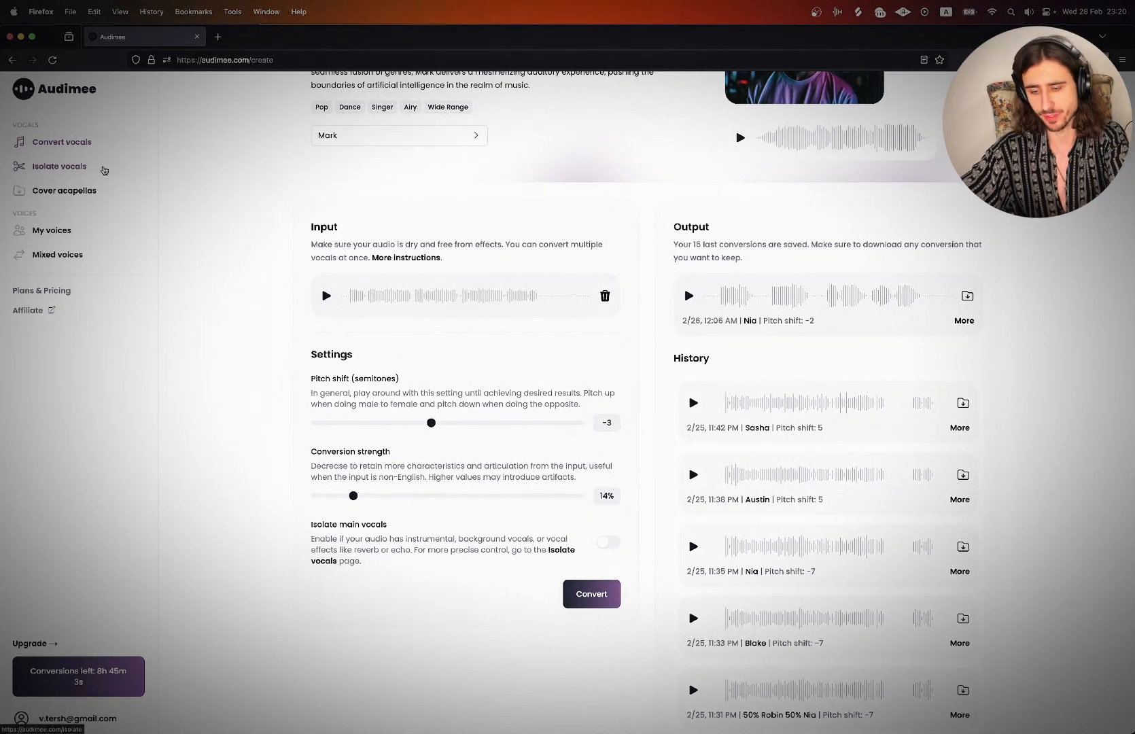
# - Open the Isolate vocals page in a separate browser tab and preview the input vocal on the conversion page
pyautogui.middleClick(80, 171)
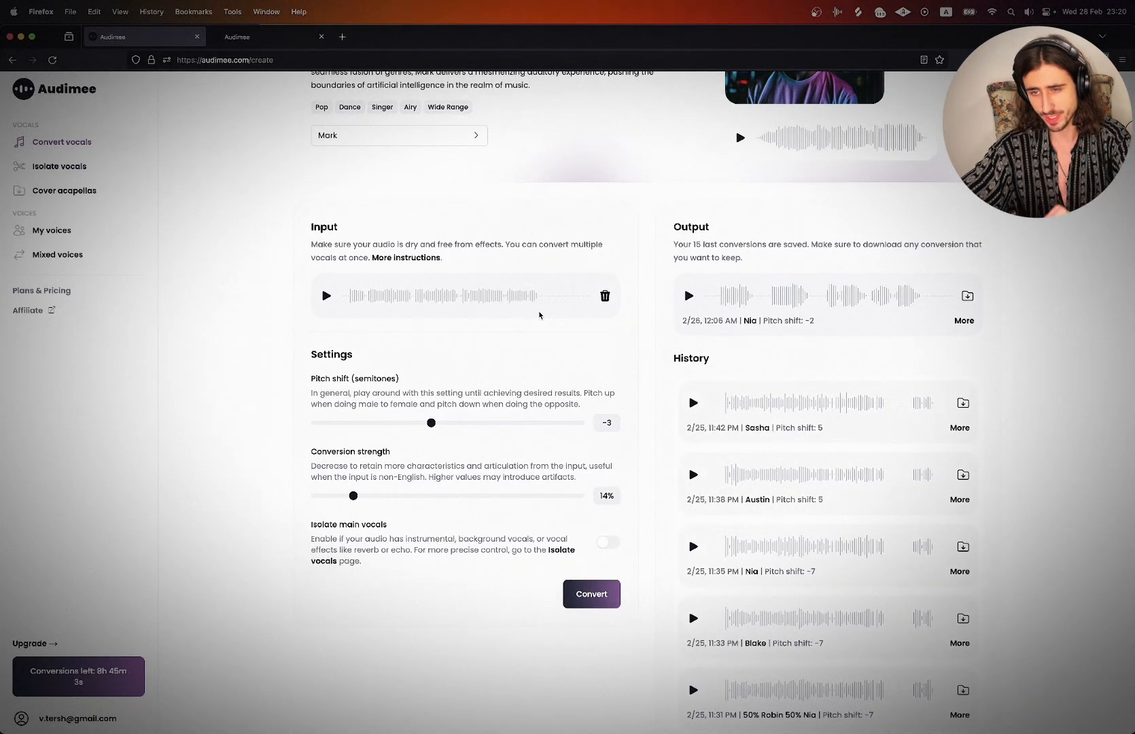
pyautogui.scroll(3, 464, 233)
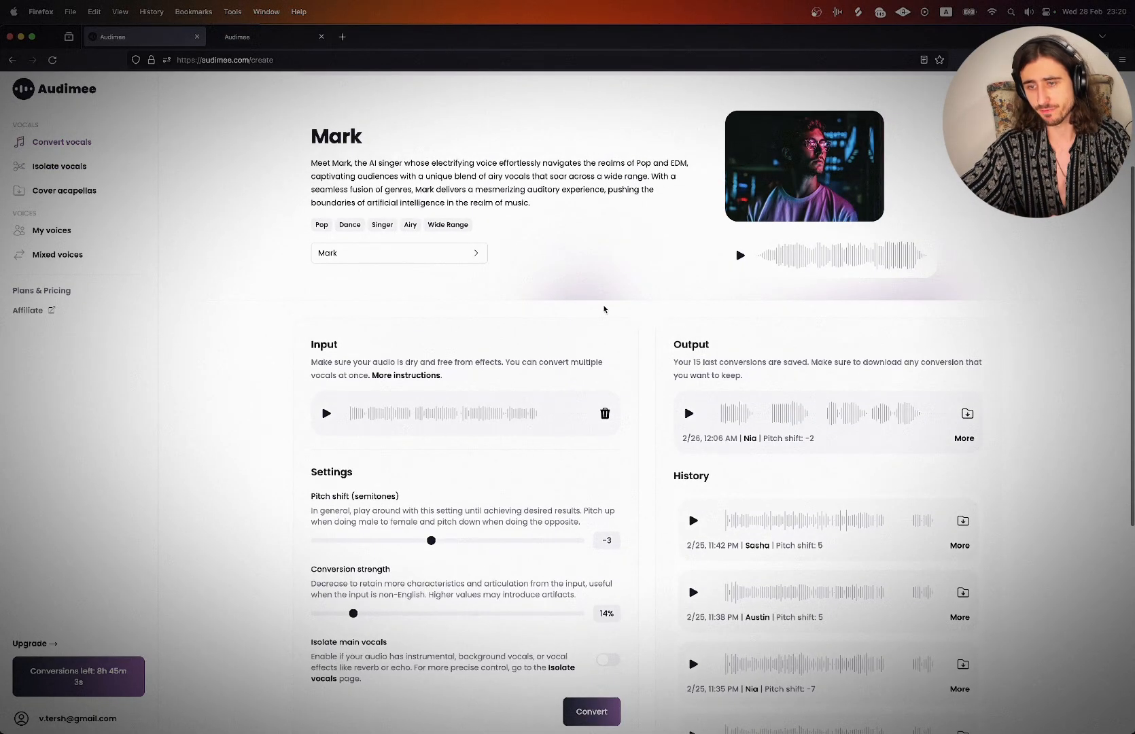
pyautogui.click(326, 414)
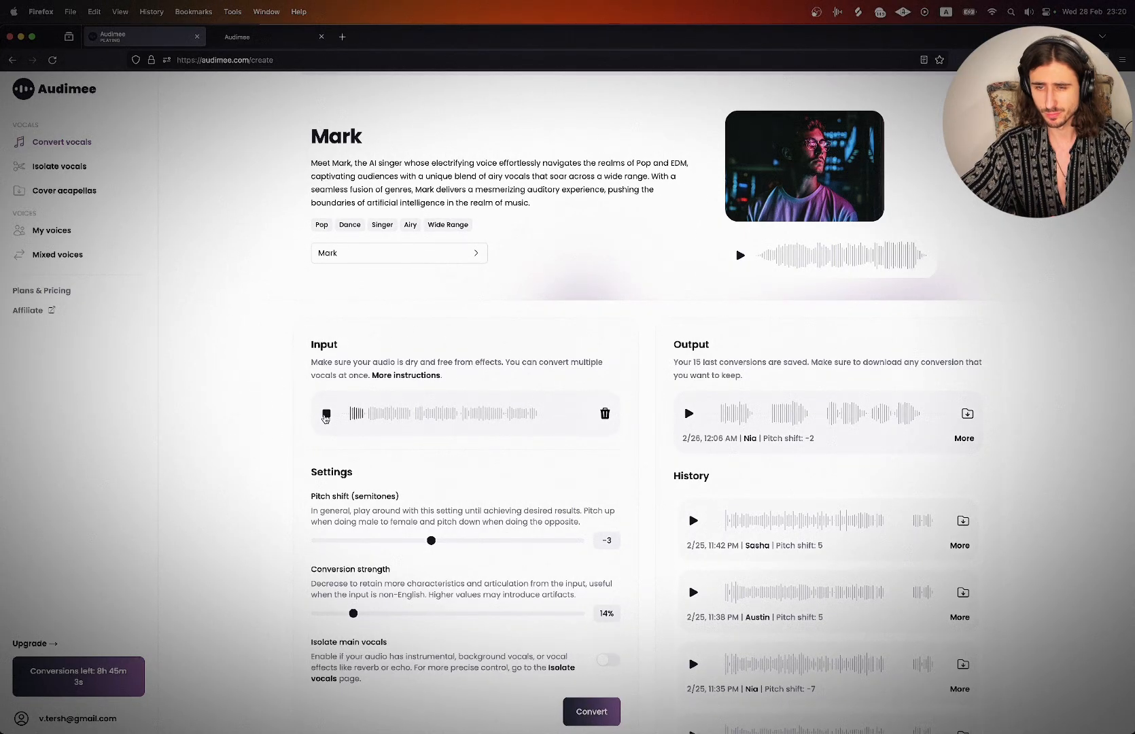
# - Browse the royalty-free voices and choose Austin as the conversion voice
pyautogui.click(475, 252)
pyautogui.scroll(-3, 476, 306)
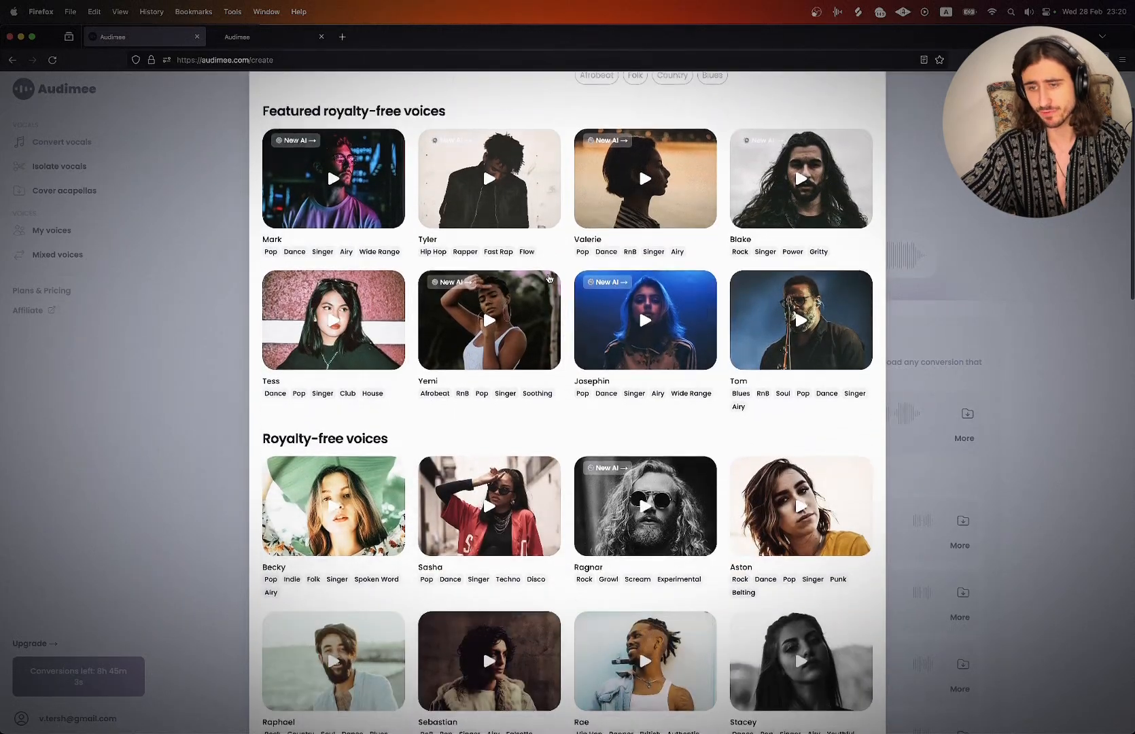
pyautogui.scroll(1, 381, 308)
pyautogui.scroll(-6, 476, 326)
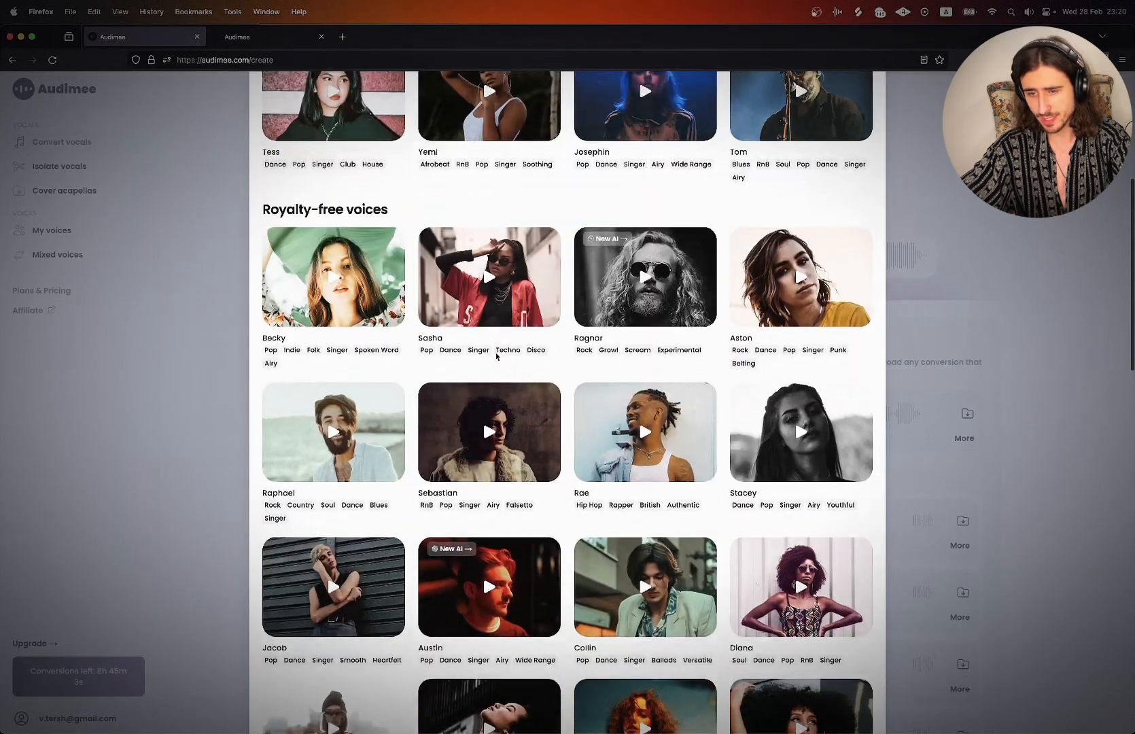
pyautogui.scroll(7, 496, 356)
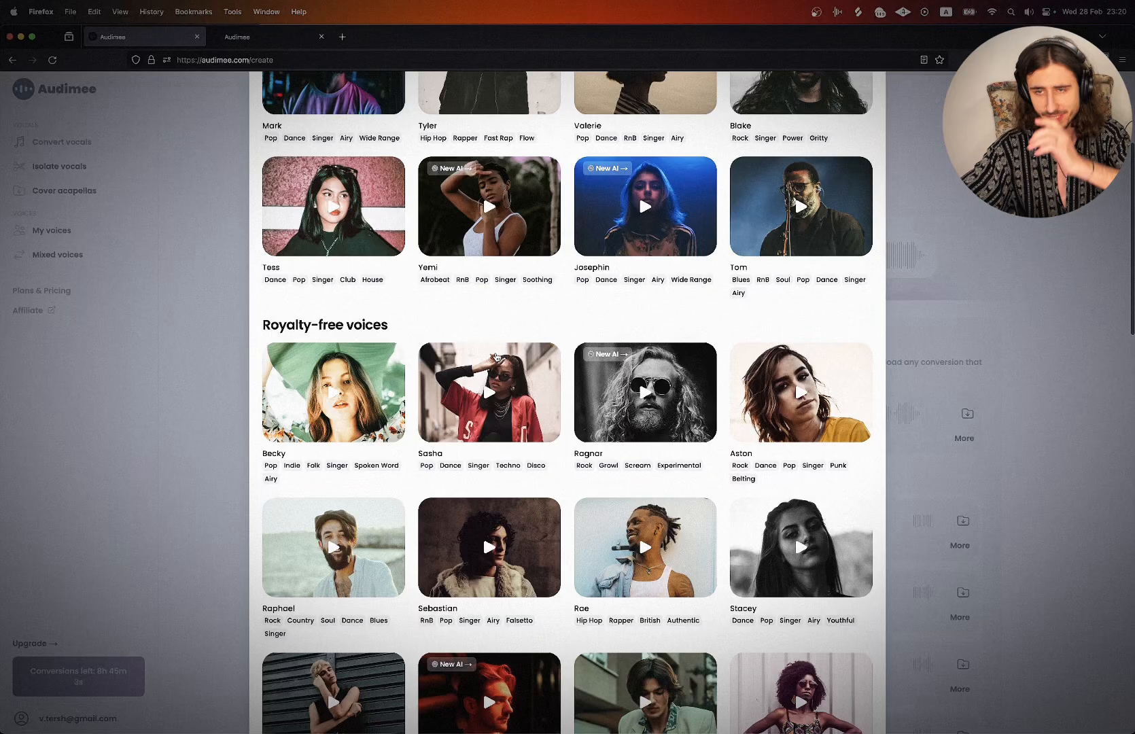
pyautogui.scroll(-14, 496, 357)
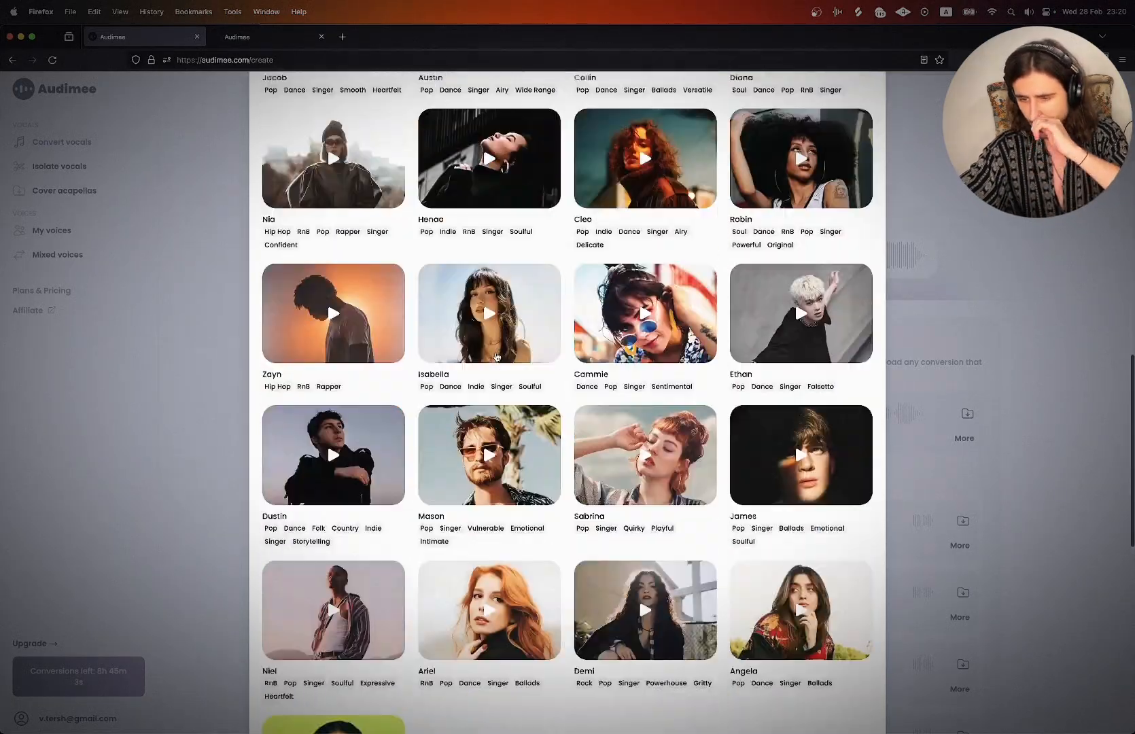
pyautogui.scroll(-6, 497, 356)
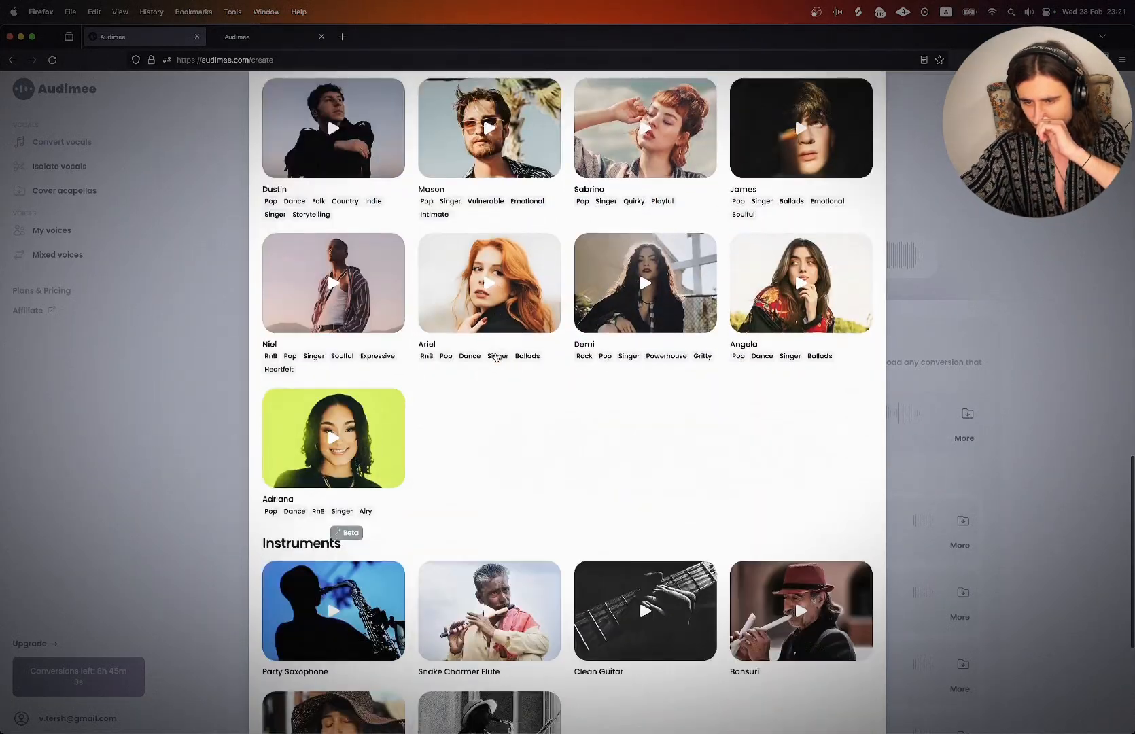
pyautogui.scroll(10, 496, 357)
pyautogui.scroll(5, 497, 356)
pyautogui.scroll(-8, 497, 357)
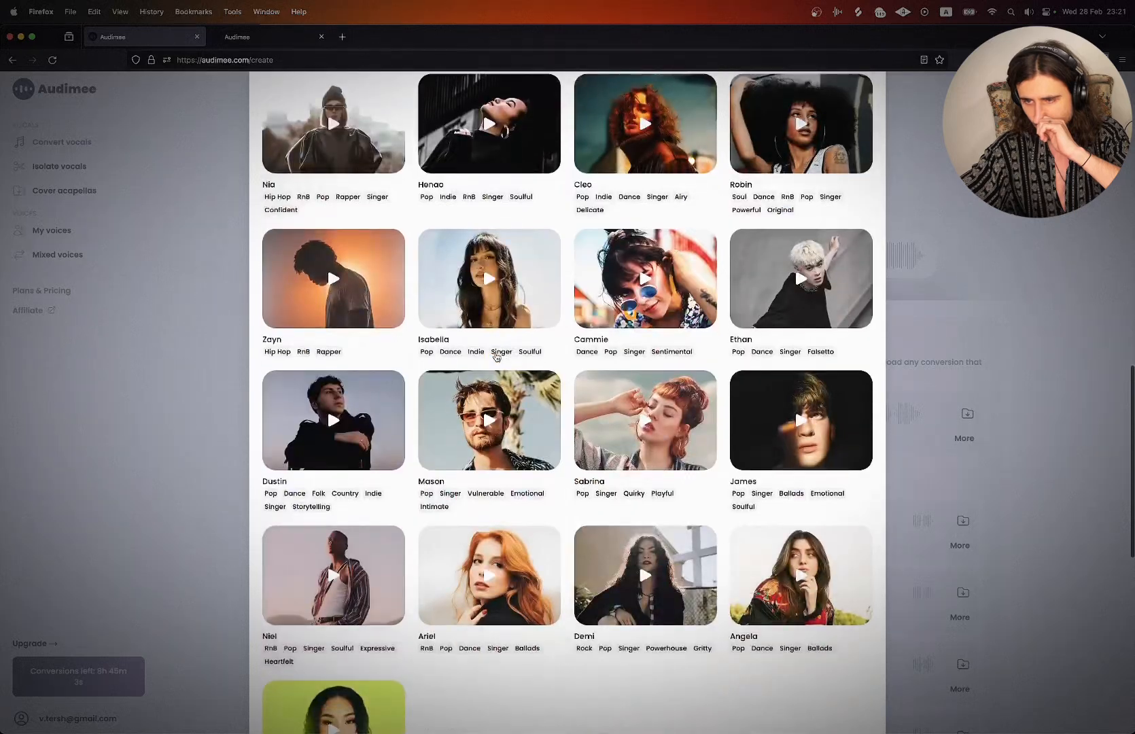
pyautogui.scroll(2, 497, 357)
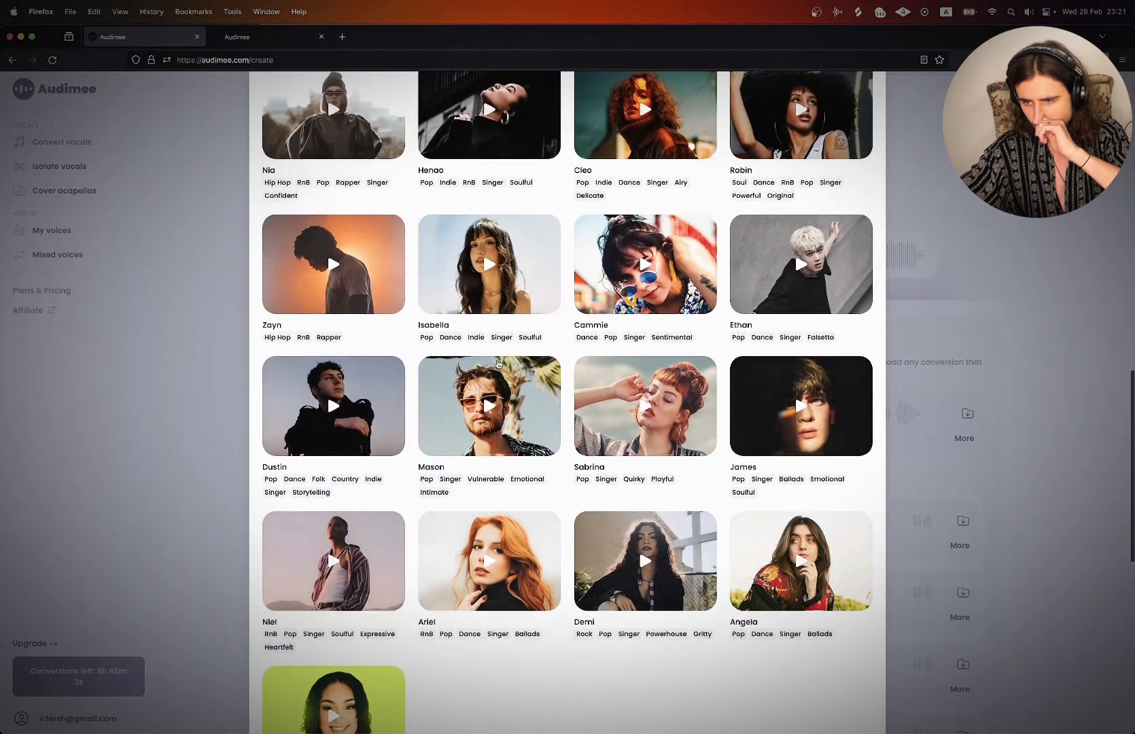
pyautogui.scroll(12, 493, 407)
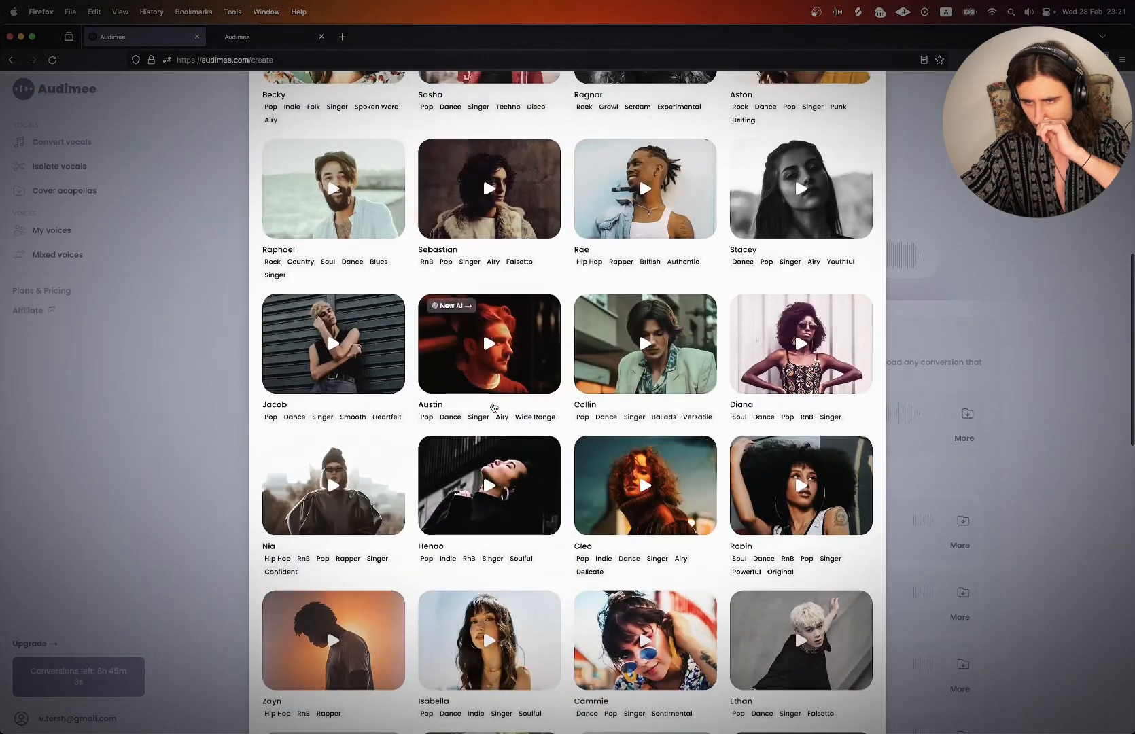
pyautogui.click(489, 343)
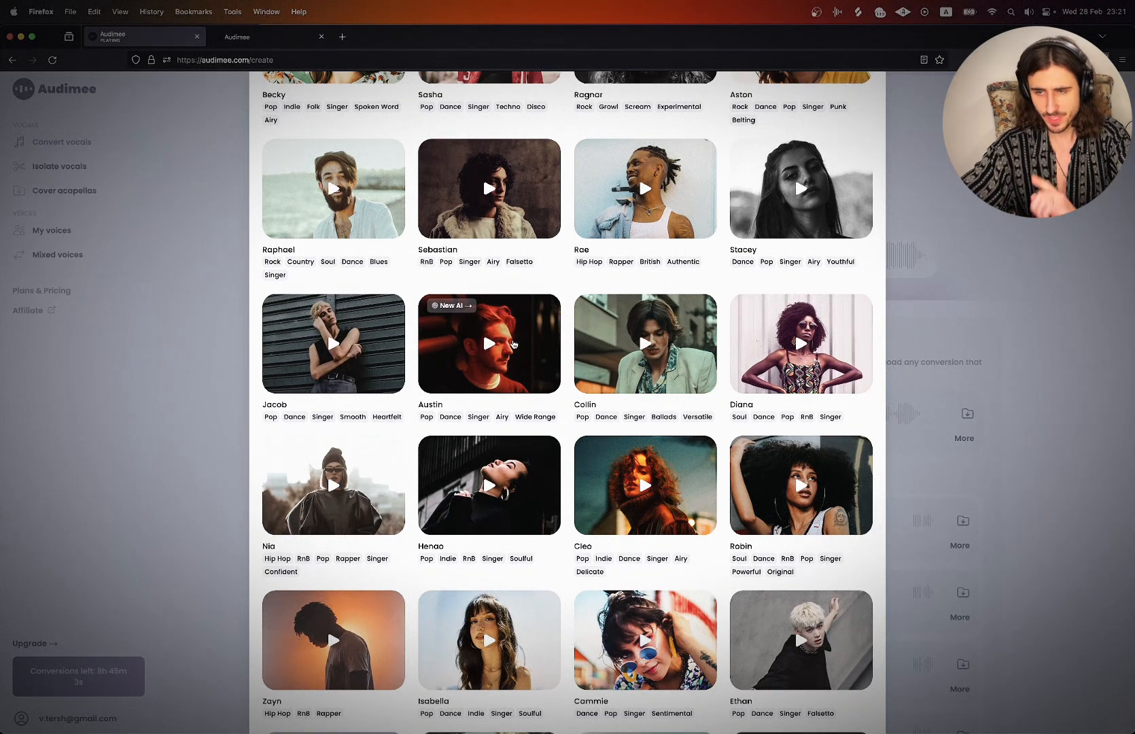
pyautogui.press('Escape')
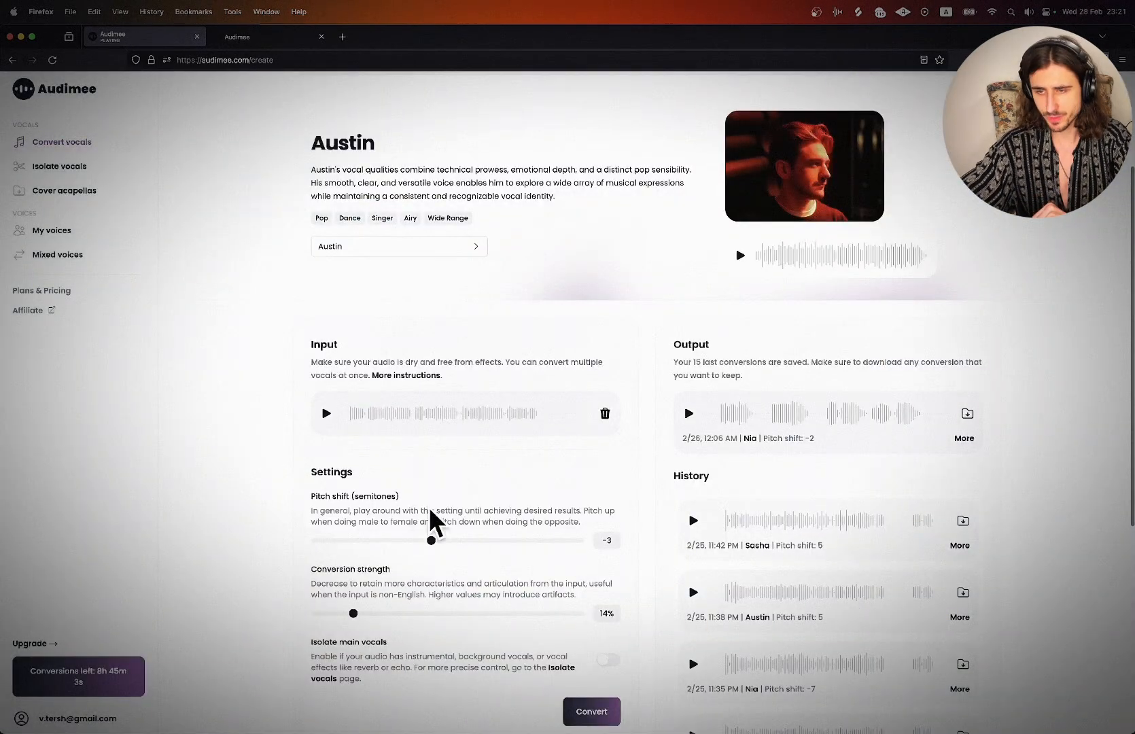
# - Set the pitch shift to 0 and the conversion strength to 17%, and convert the input vocal
pyautogui.scroll(-1, 469, 425)
pyautogui.moveTo(431, 473); pyautogui.dragTo(449, 474)
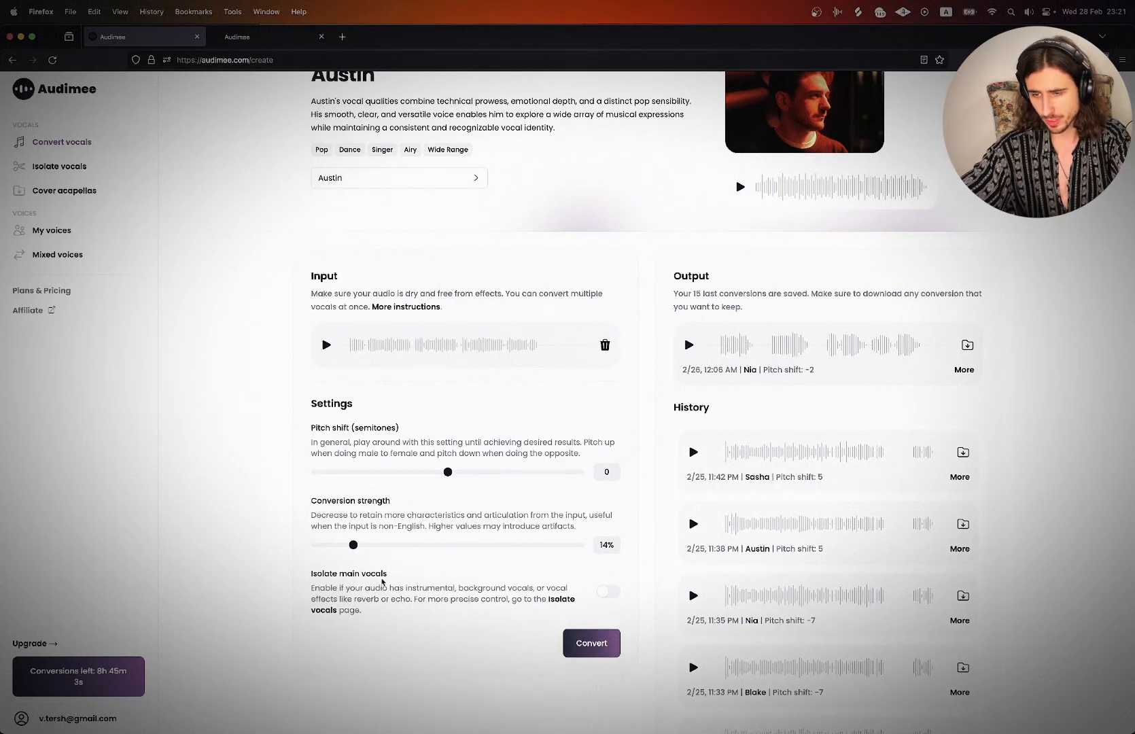
pyautogui.moveTo(351, 544); pyautogui.dragTo(353, 547)
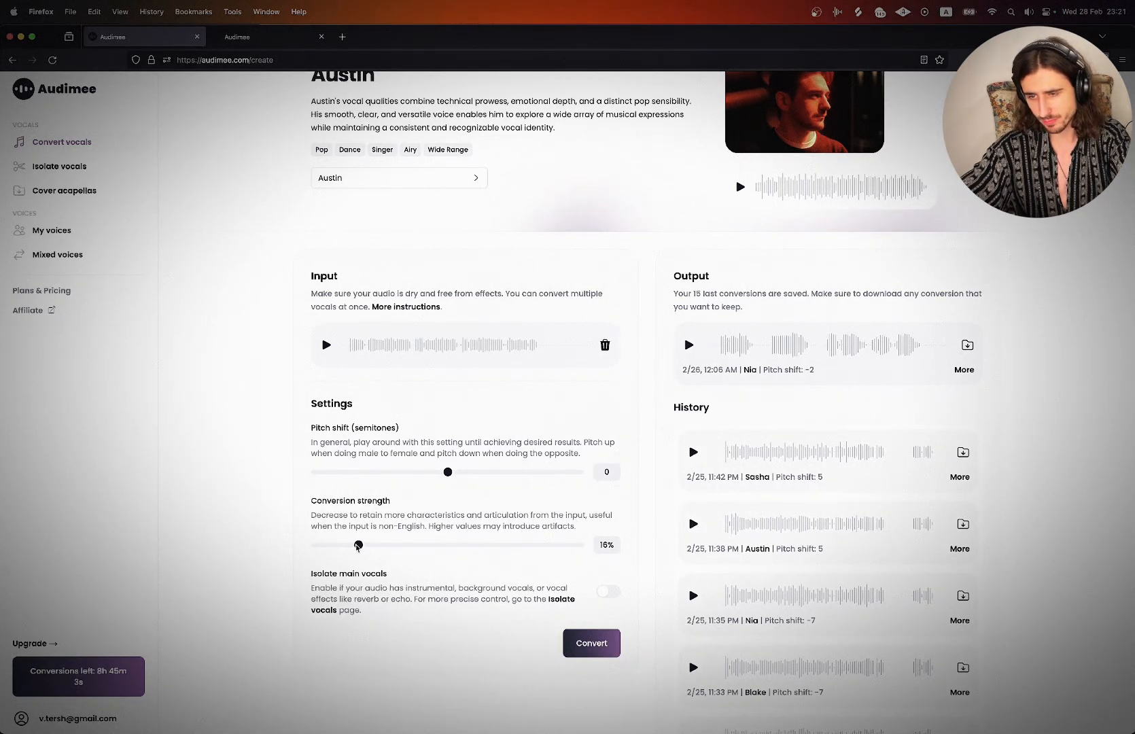
pyautogui.click(591, 643)
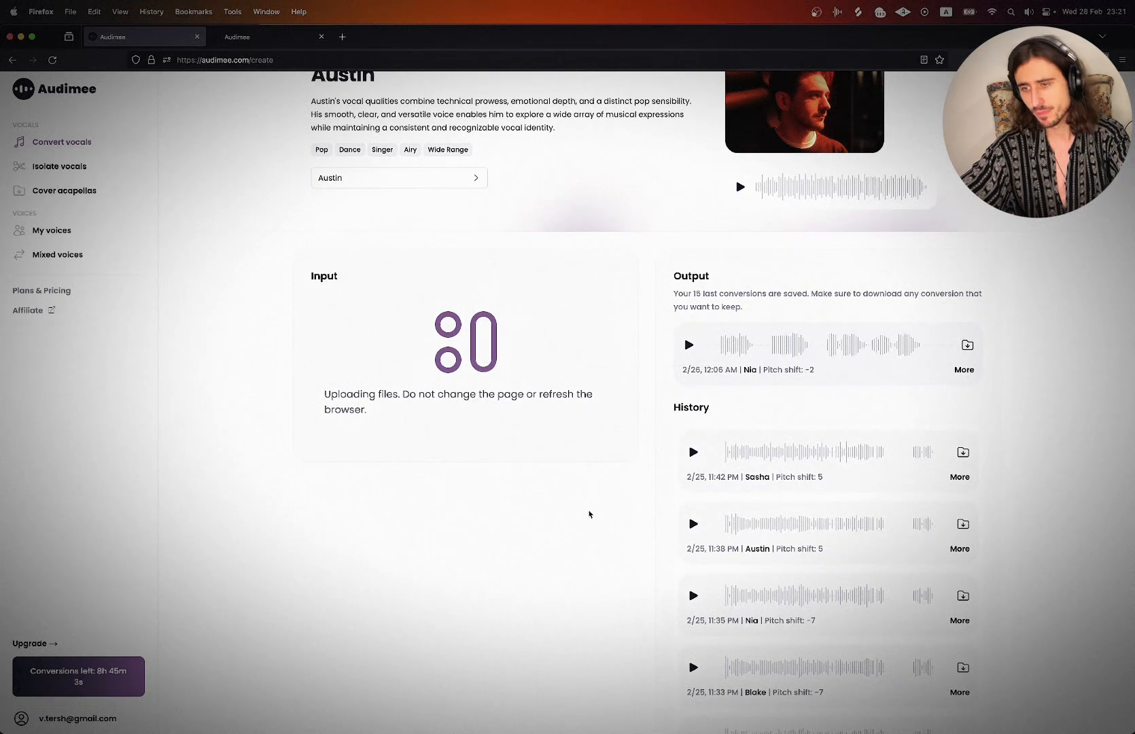
# - Play the new Austin conversion in the output section and stop it
pyautogui.scroll(1, 589, 513)
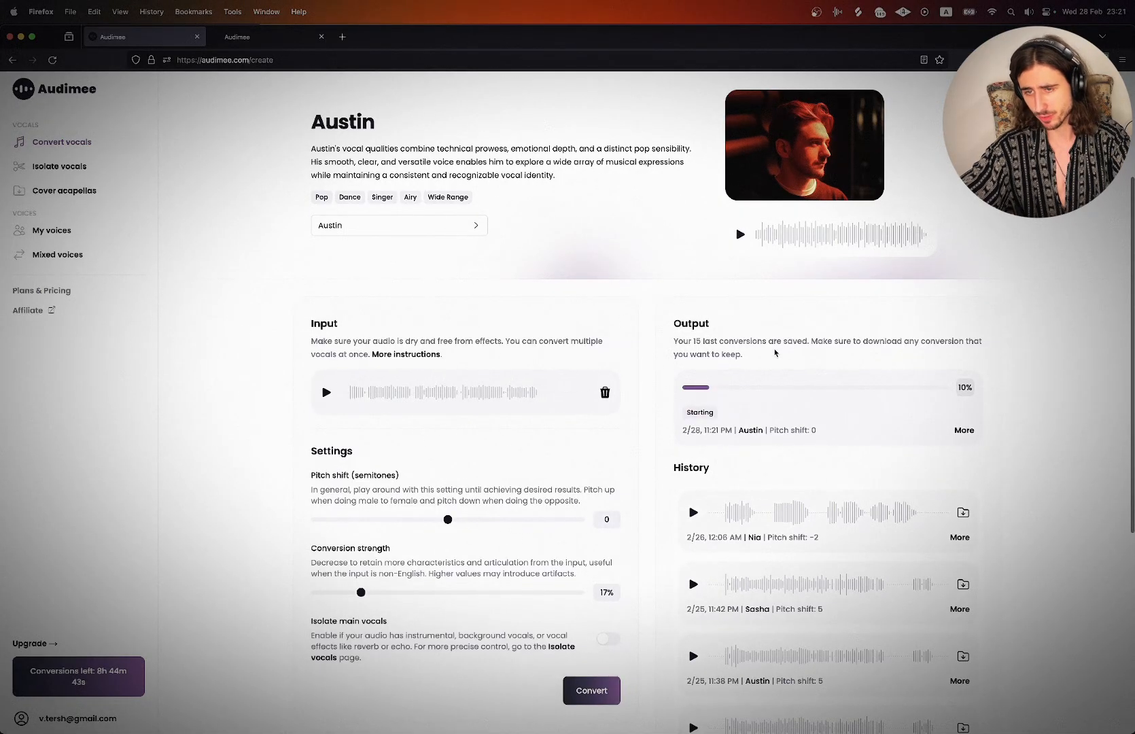
pyautogui.click(688, 383)
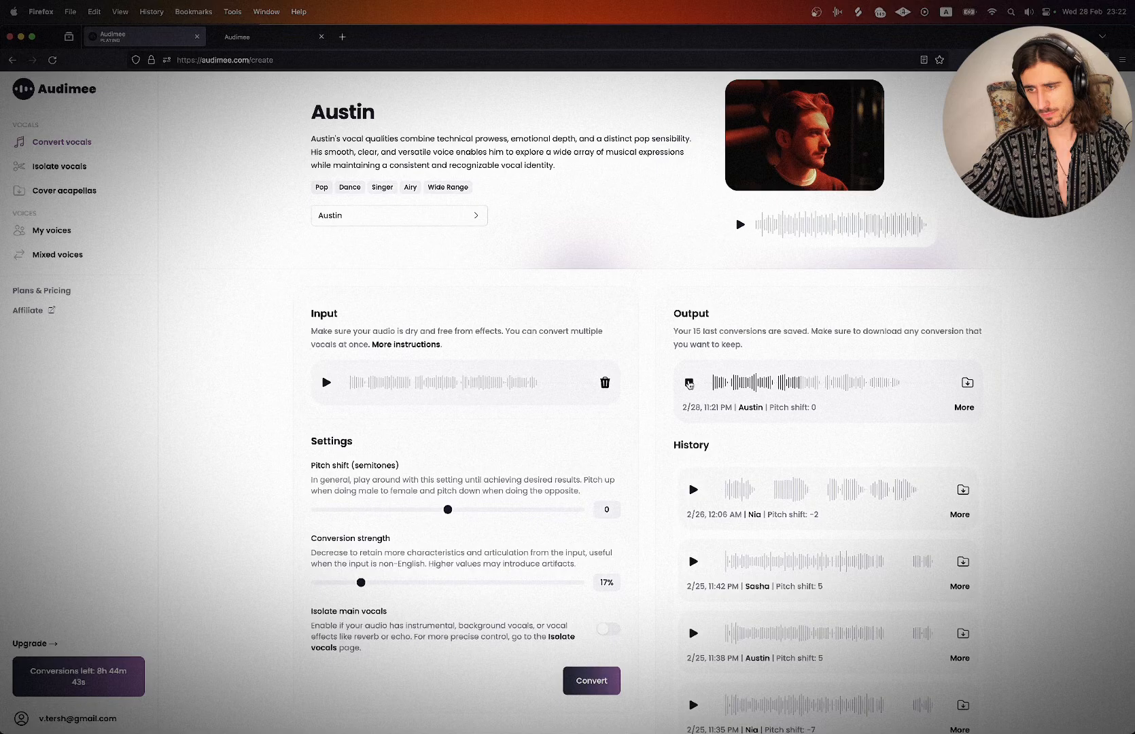
pyautogui.click(688, 382)
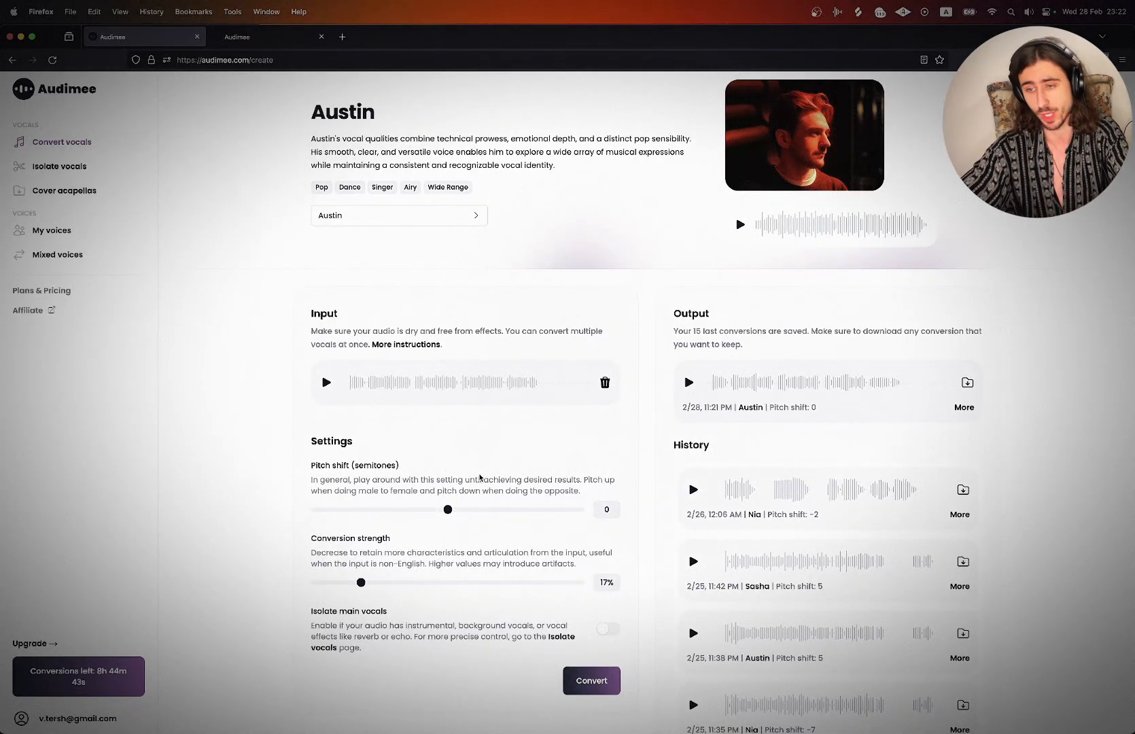
# - Choose Nia as the conversion voice, set the pitch shift to -12, and convert the input vocal
pyautogui.click(469, 216)
pyautogui.scroll(-10, 596, 346)
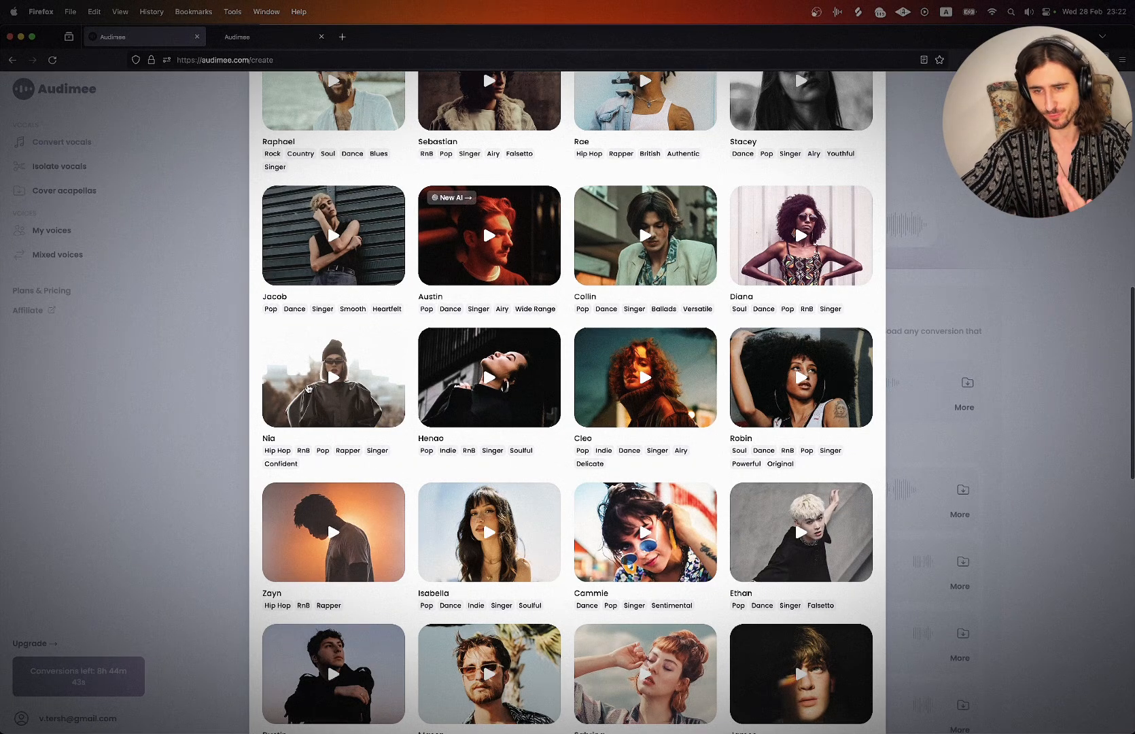
pyautogui.click(311, 388)
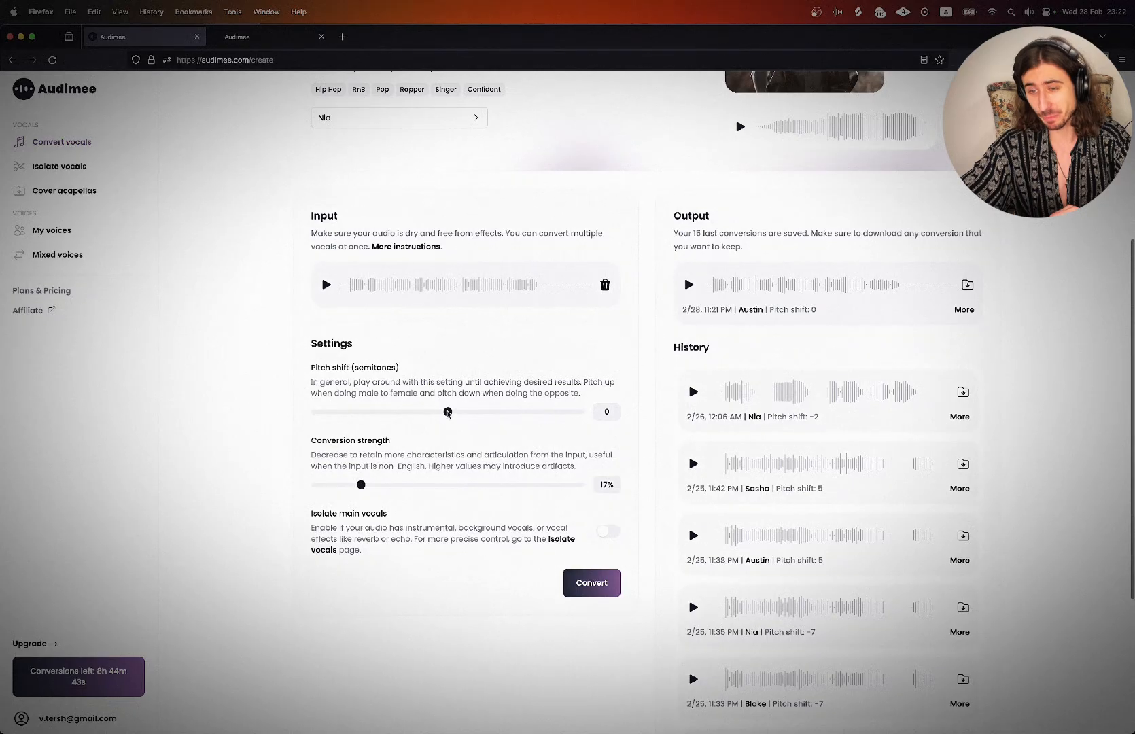
pyautogui.moveTo(448, 412); pyautogui.dragTo(382, 412)
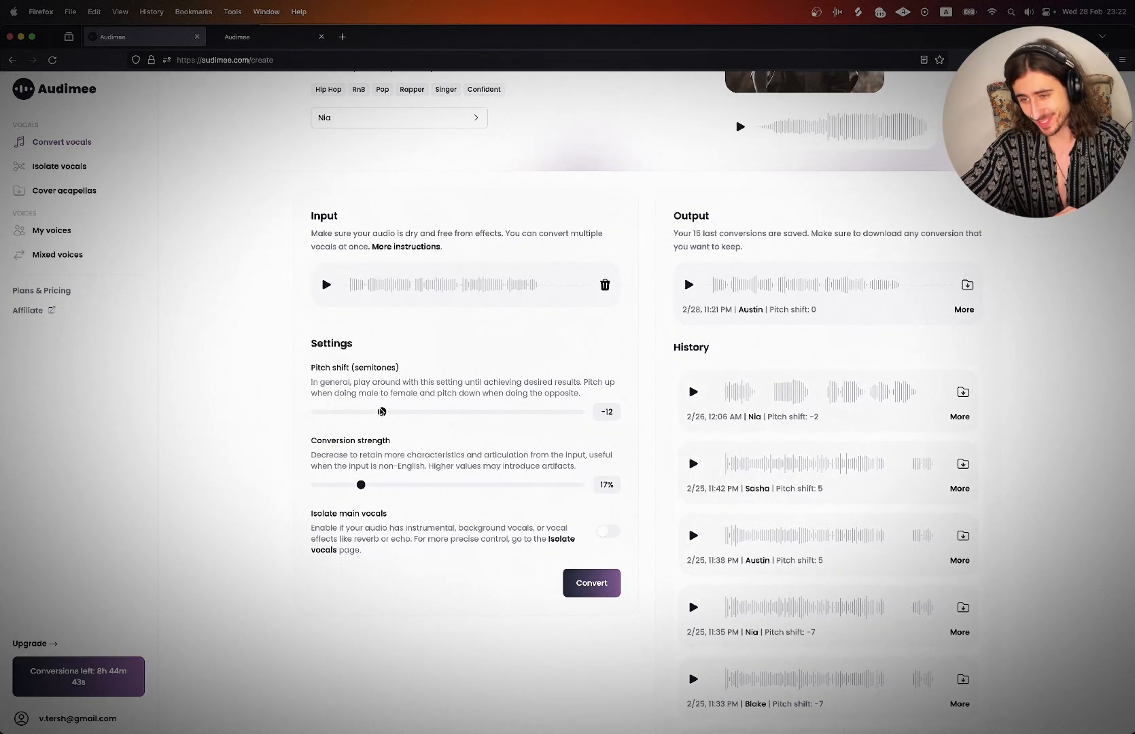
pyautogui.click(593, 583)
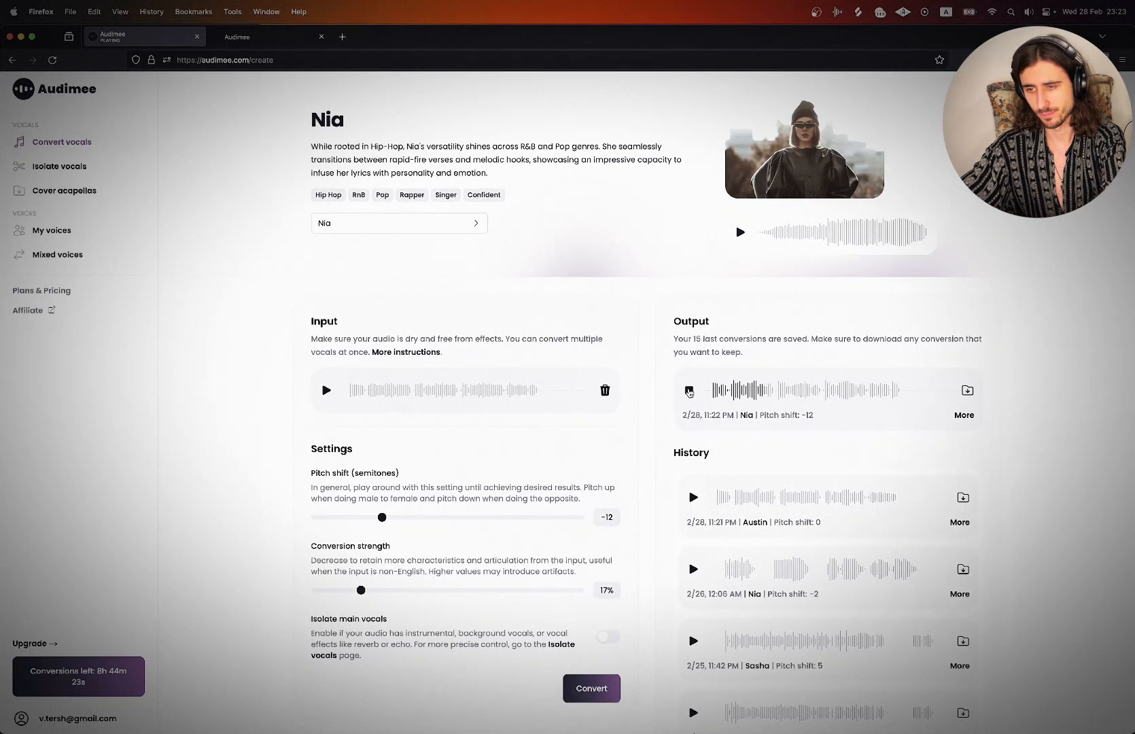
# - Replay the Nia conversion, and switch to Ableton Live to play the low vocal from bar 9 for comparison
pyautogui.click(688, 391)
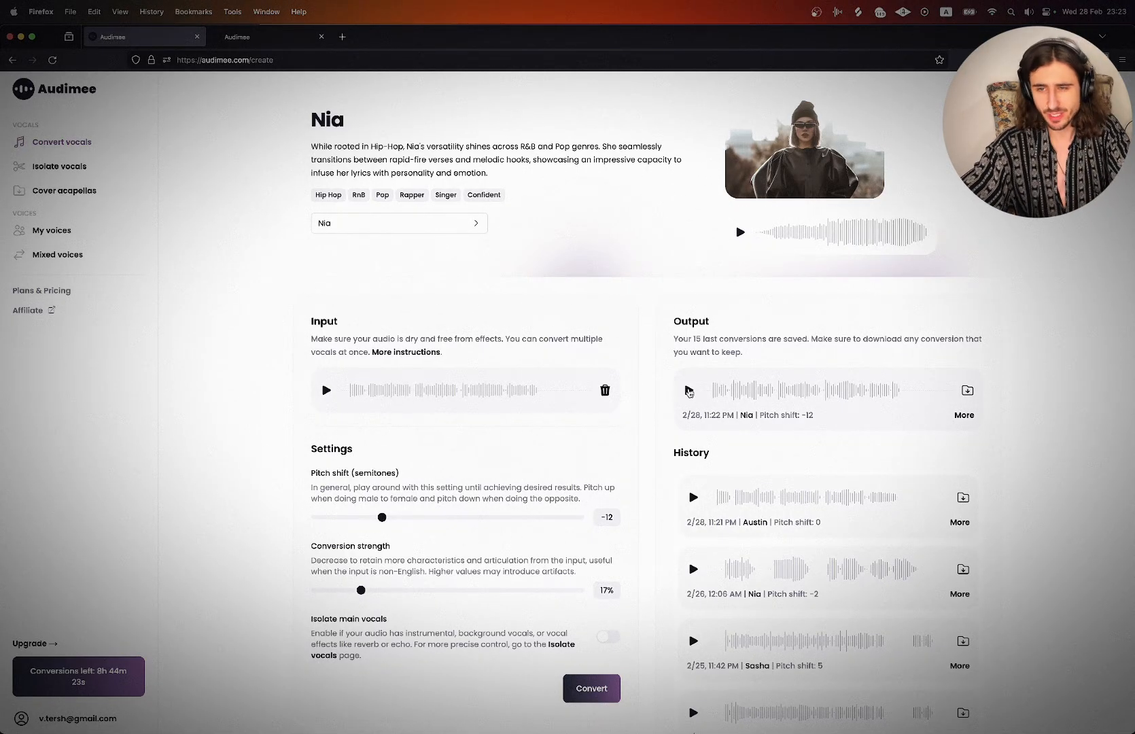
pyautogui.click(688, 391)
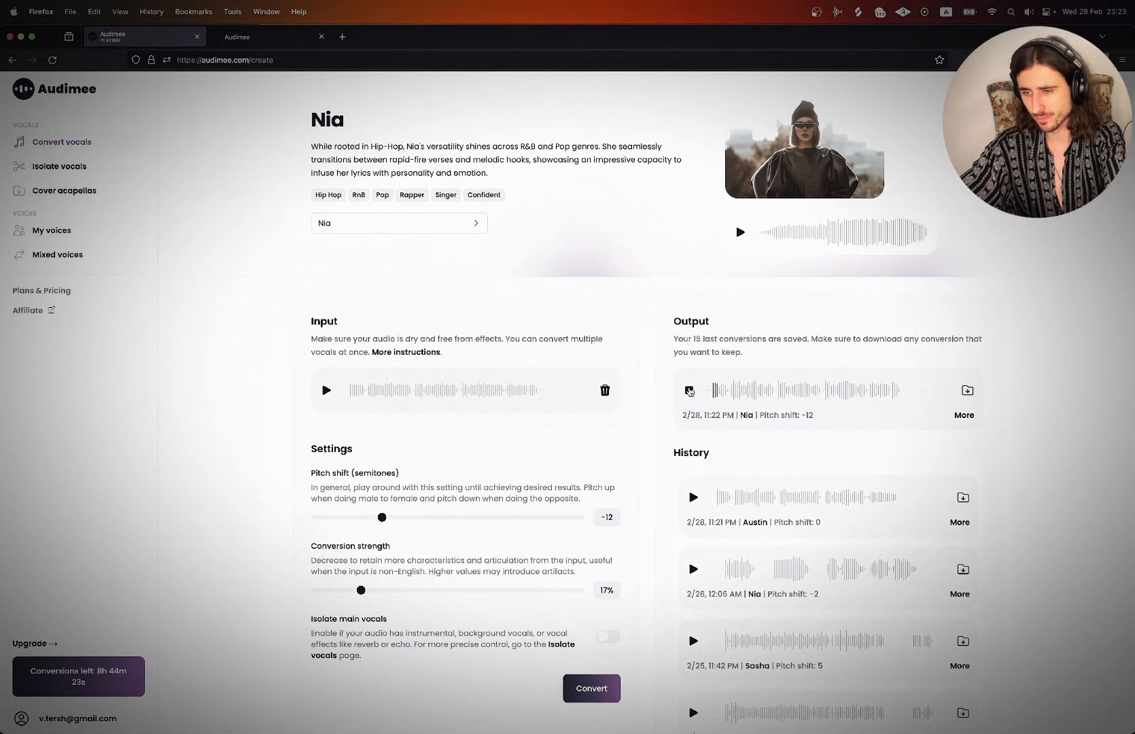
pyautogui.press('super+Tab')
pyautogui.click(362, 379)
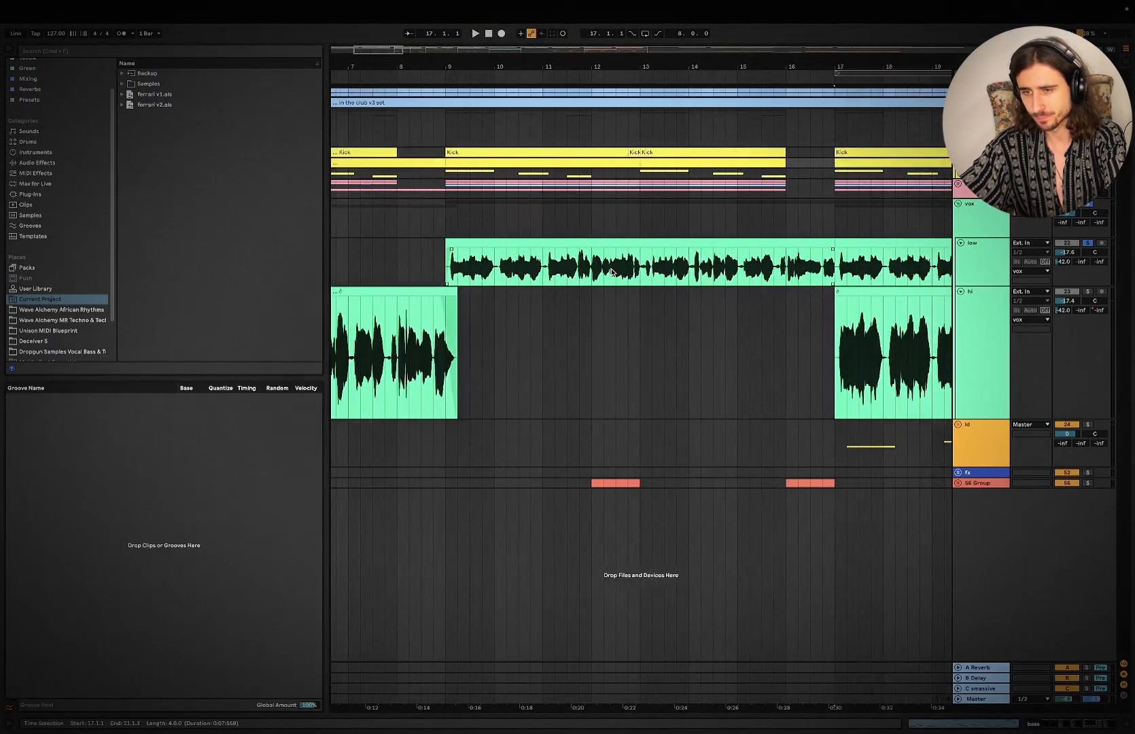
pyautogui.hscroll(-2, 611, 272)
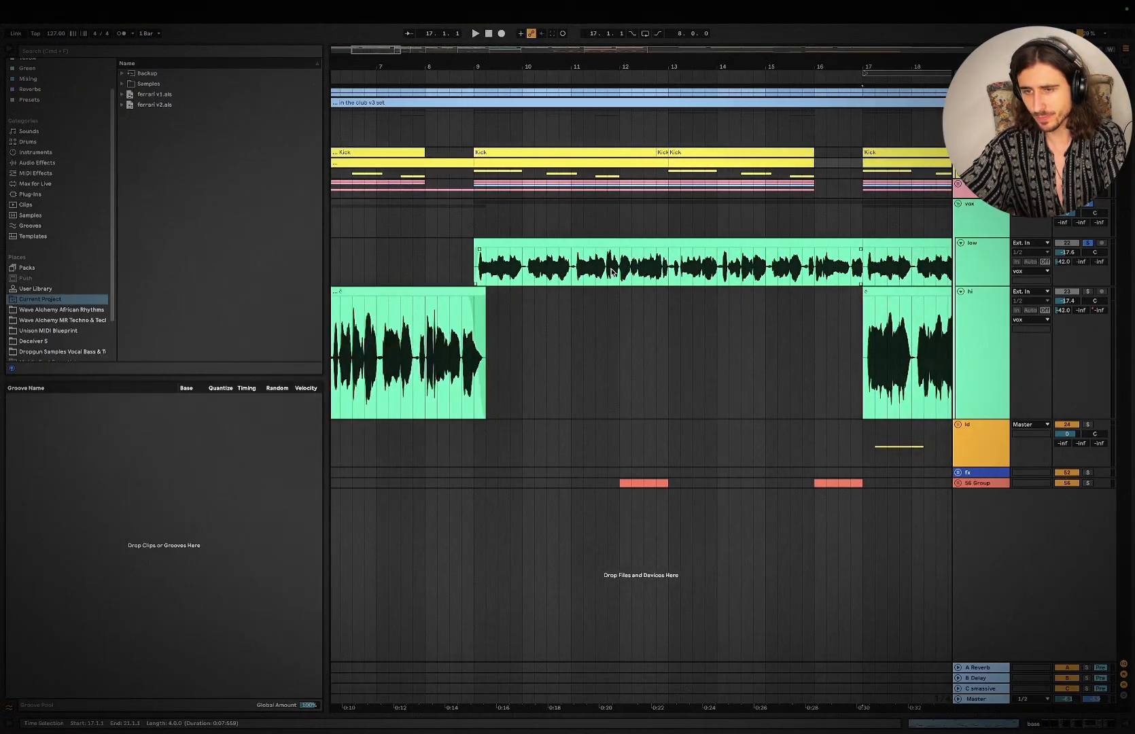
pyautogui.click(473, 223)
pyautogui.press('space')
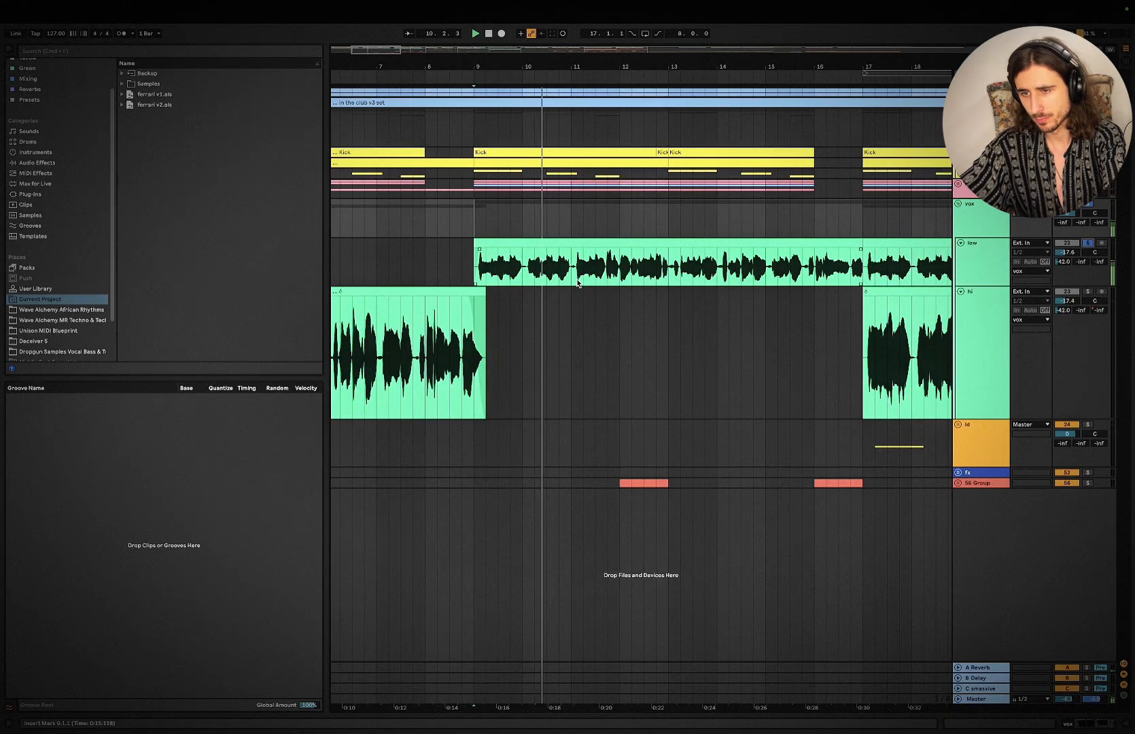
# - Play the arrangement from bar 17 and solo the hi vocal track to hear it
pyautogui.hscroll(10, 578, 284)
pyautogui.click(492, 359)
pyautogui.press('space')
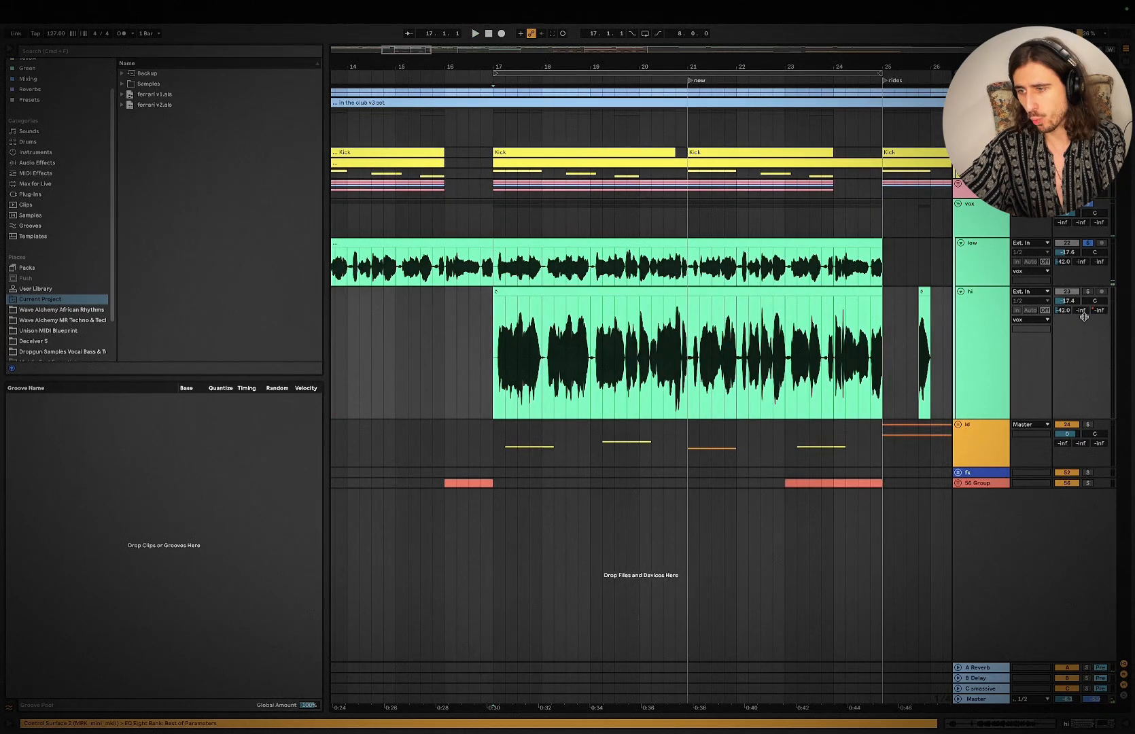
pyautogui.click(1087, 291)
pyautogui.press('space')
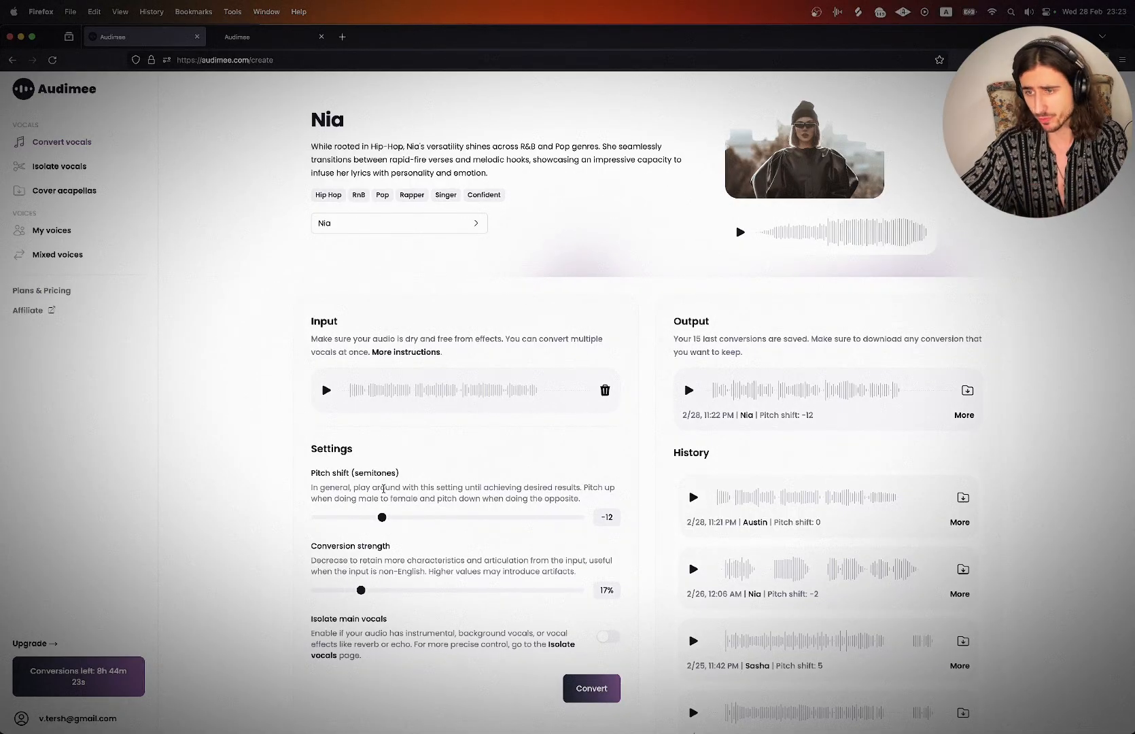
# - Browse the royalty-free voices in Audimee and choose Mason as the conversion voice
pyautogui.scroll(-1, 410, 588)
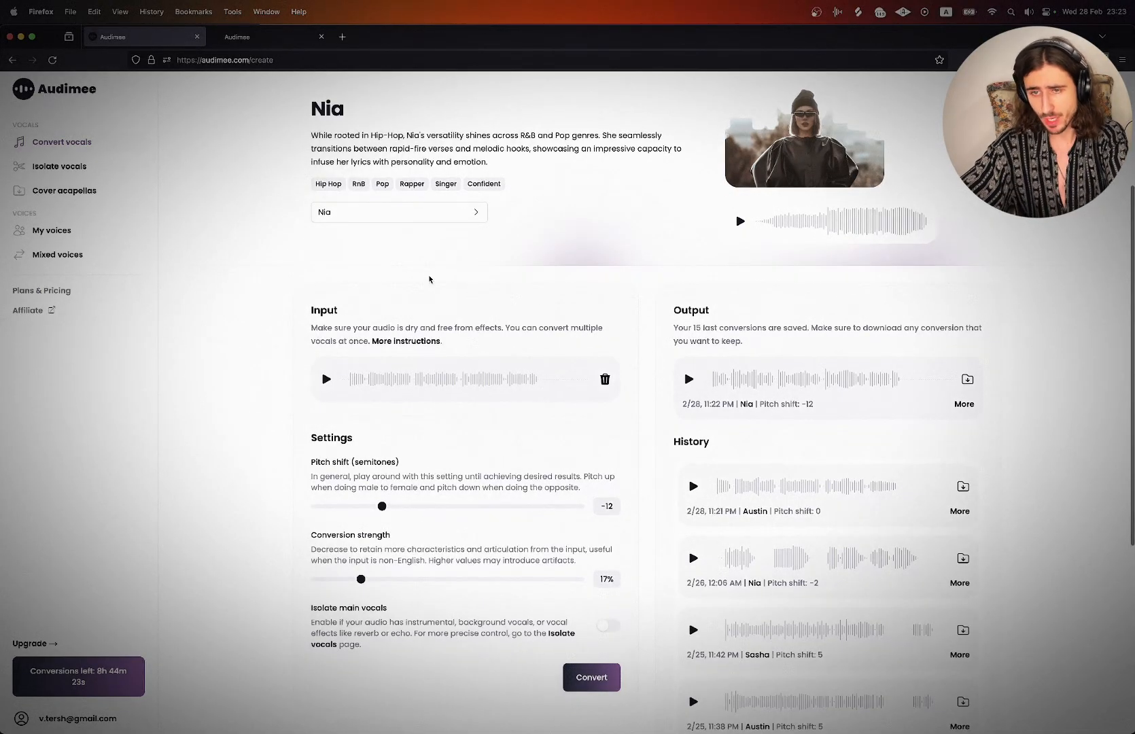
pyautogui.click(414, 218)
pyautogui.scroll(-6, 557, 447)
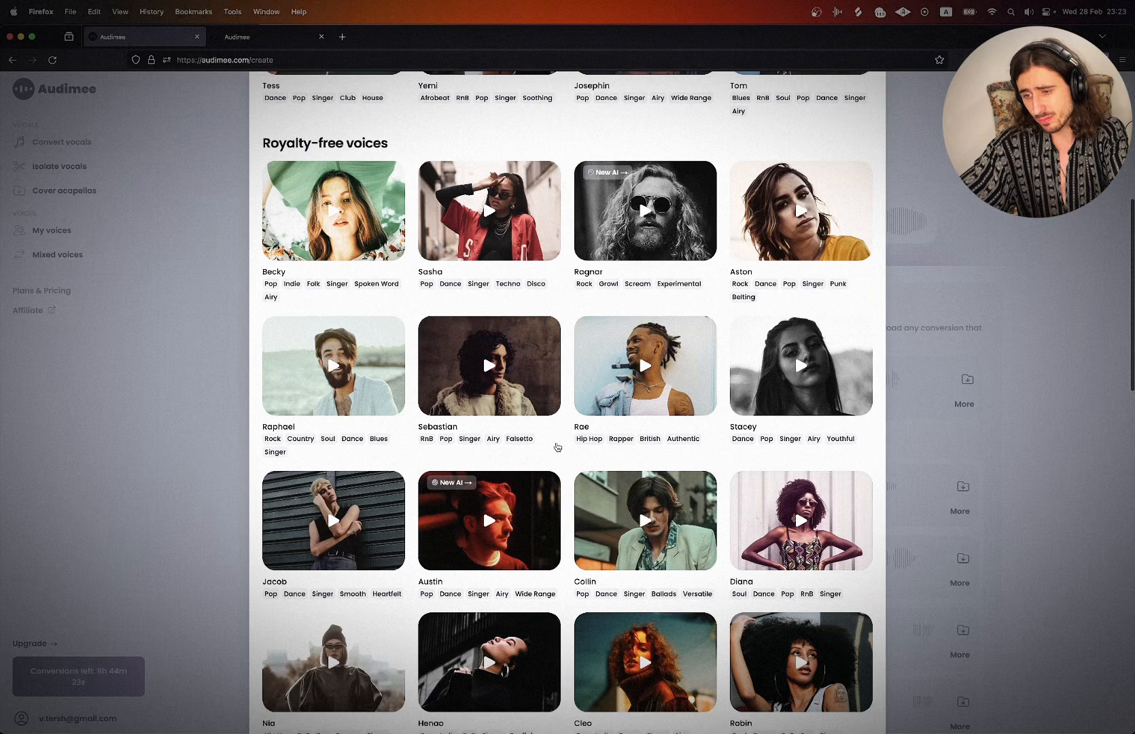
pyautogui.scroll(-5, 557, 446)
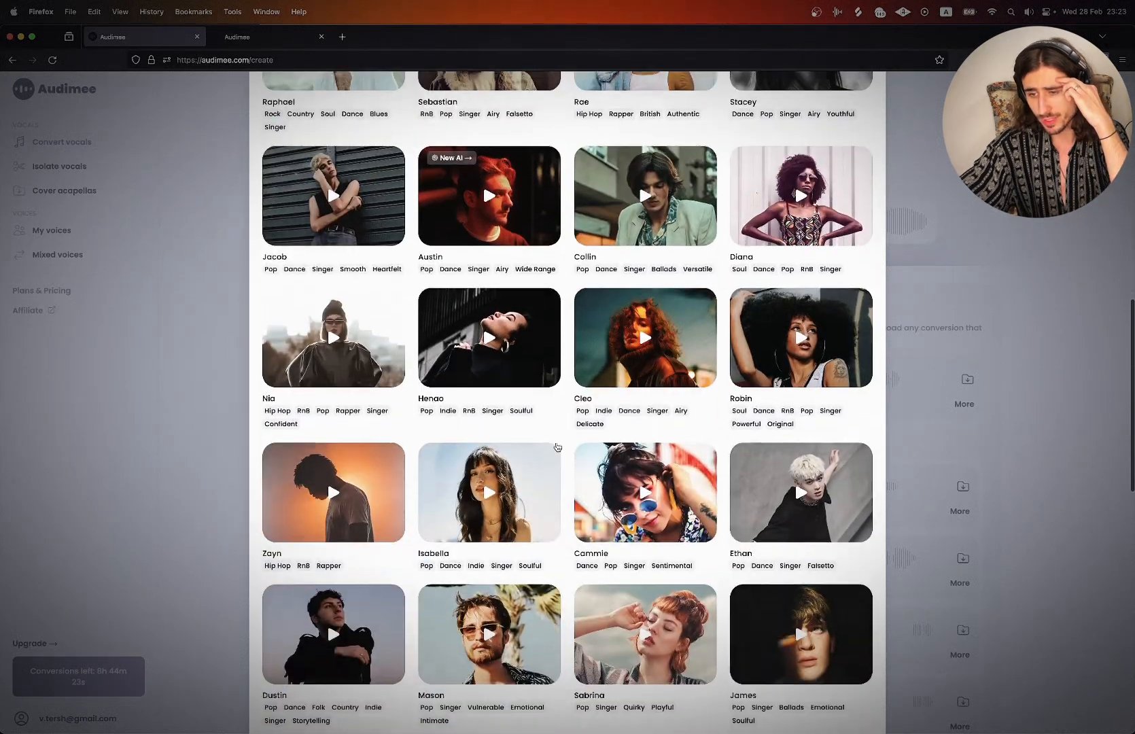
pyautogui.scroll(-1, 557, 447)
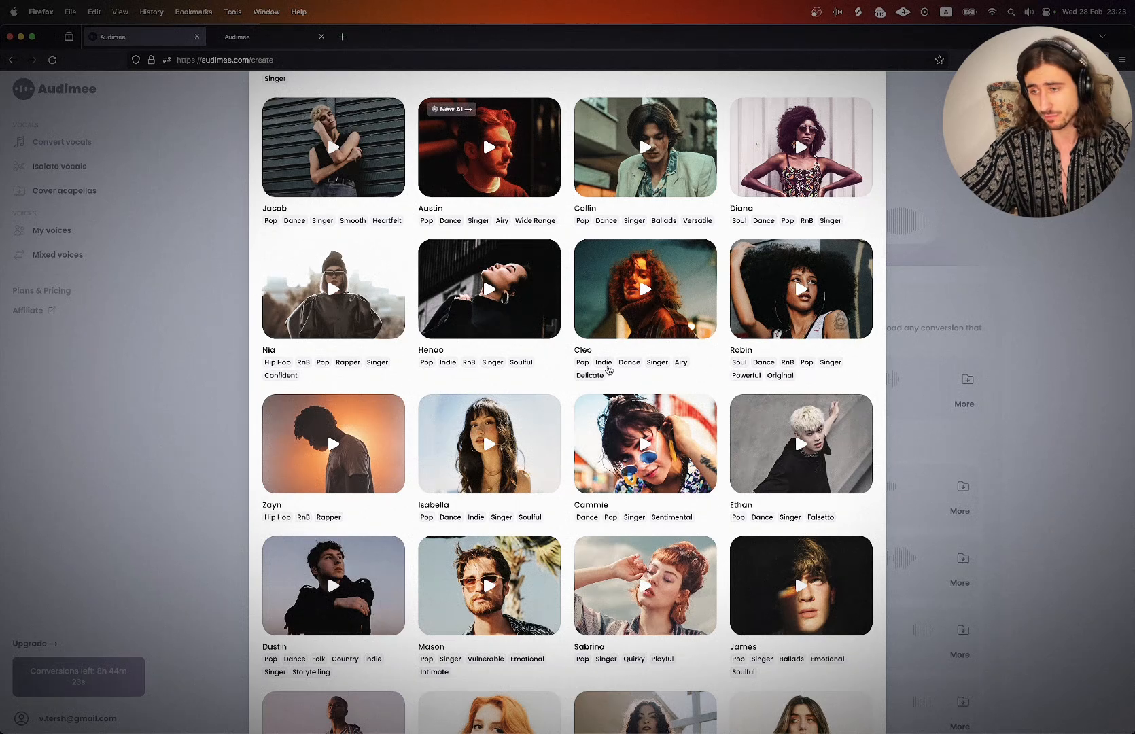
pyautogui.scroll(-1, 608, 370)
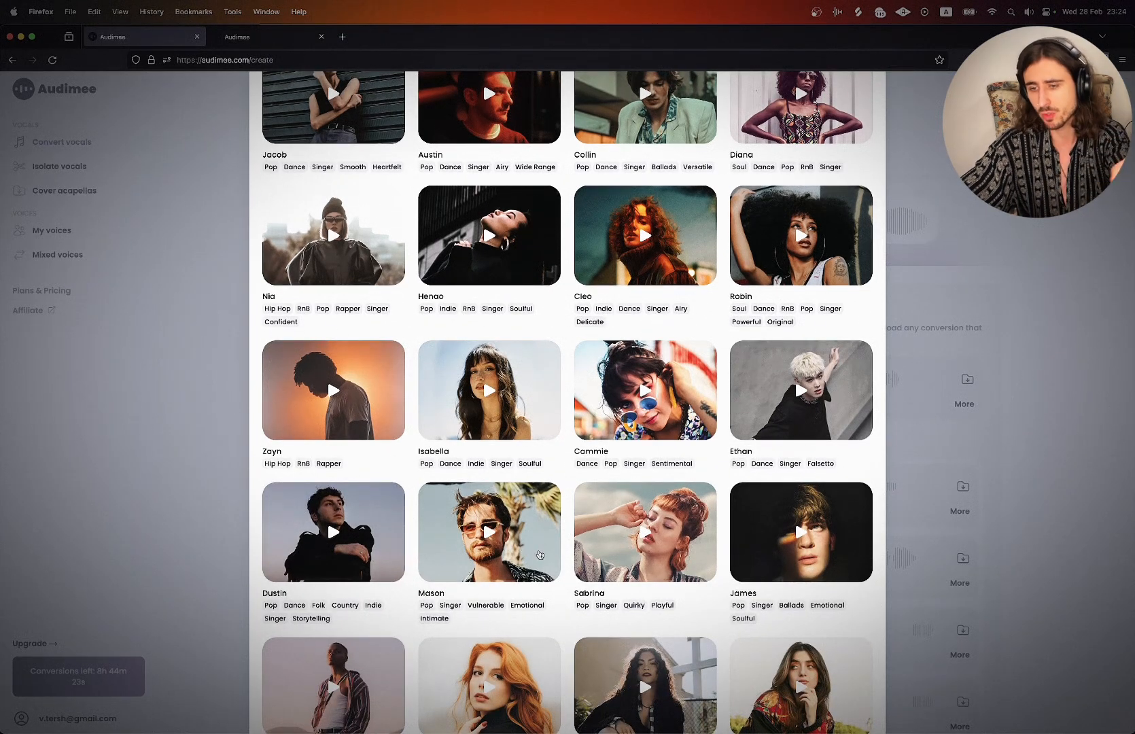
pyautogui.click(539, 555)
# - Set the pitch shift to -3, convert the input vocal to Mason, and return the pitch shift to 0
pyautogui.scroll(-1, 535, 471)
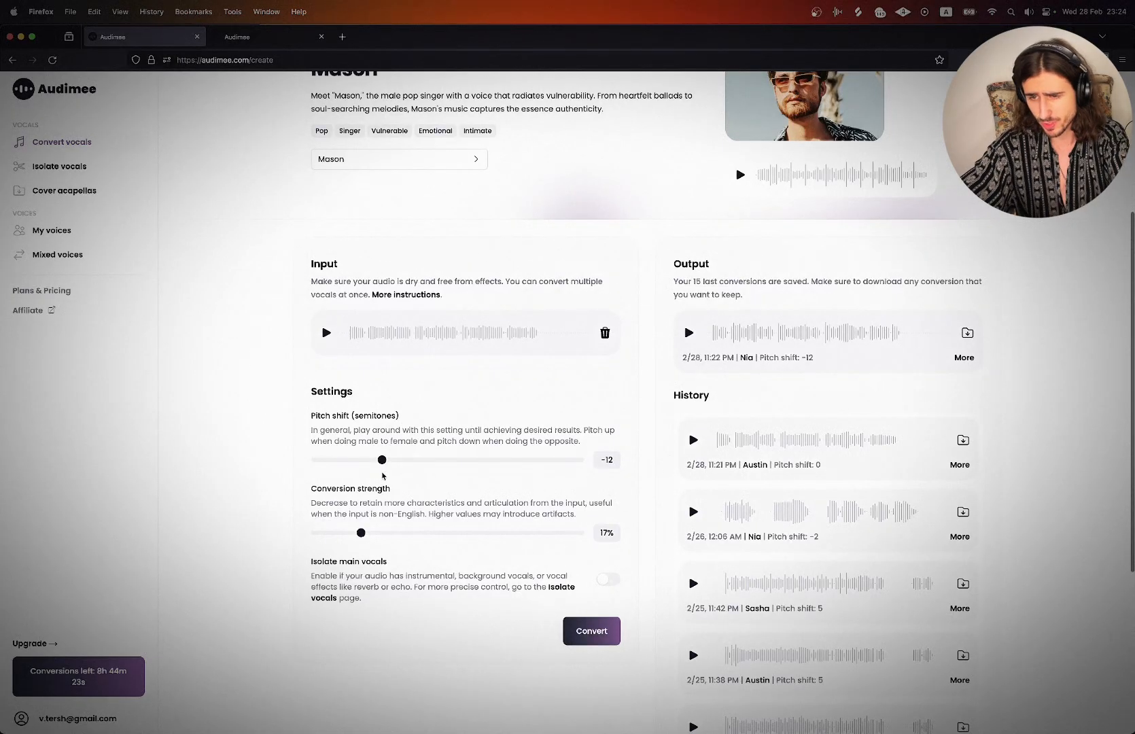
pyautogui.moveTo(381, 460); pyautogui.dragTo(432, 463)
pyautogui.click(601, 633)
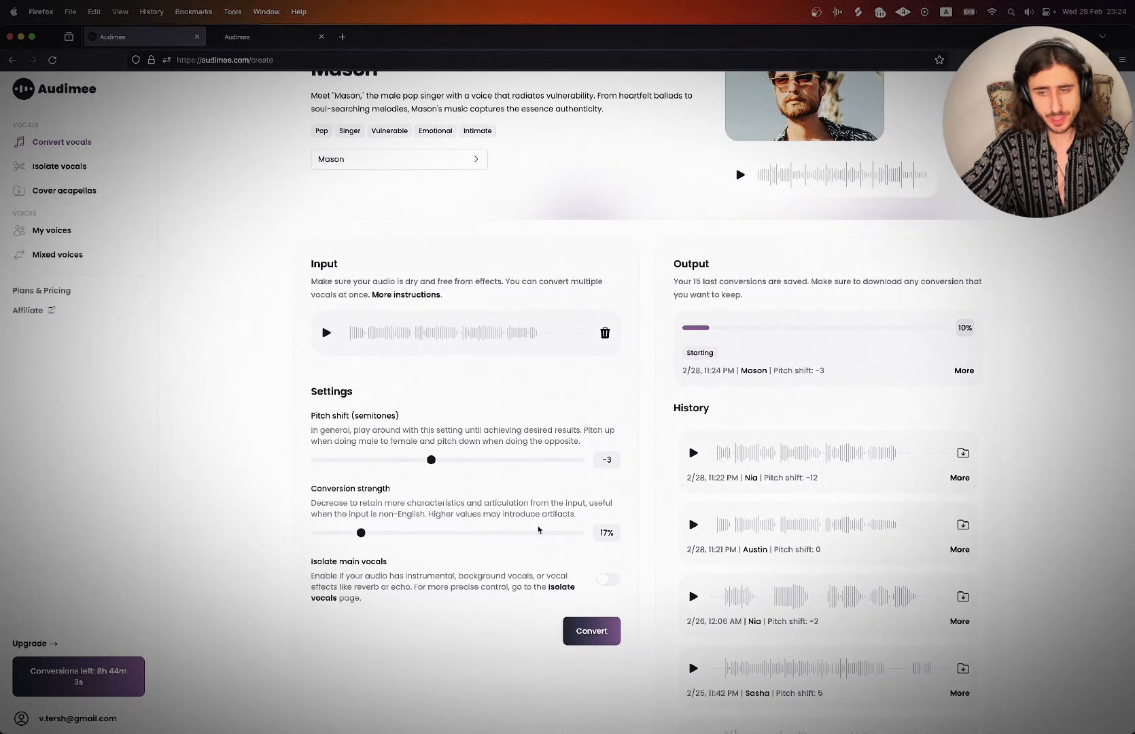
pyautogui.moveTo(433, 460)
pyautogui.mouseDown()
pyautogui.moveTo(516, 460)
pyautogui.moveTo(448, 460)
pyautogui.mouseUp()
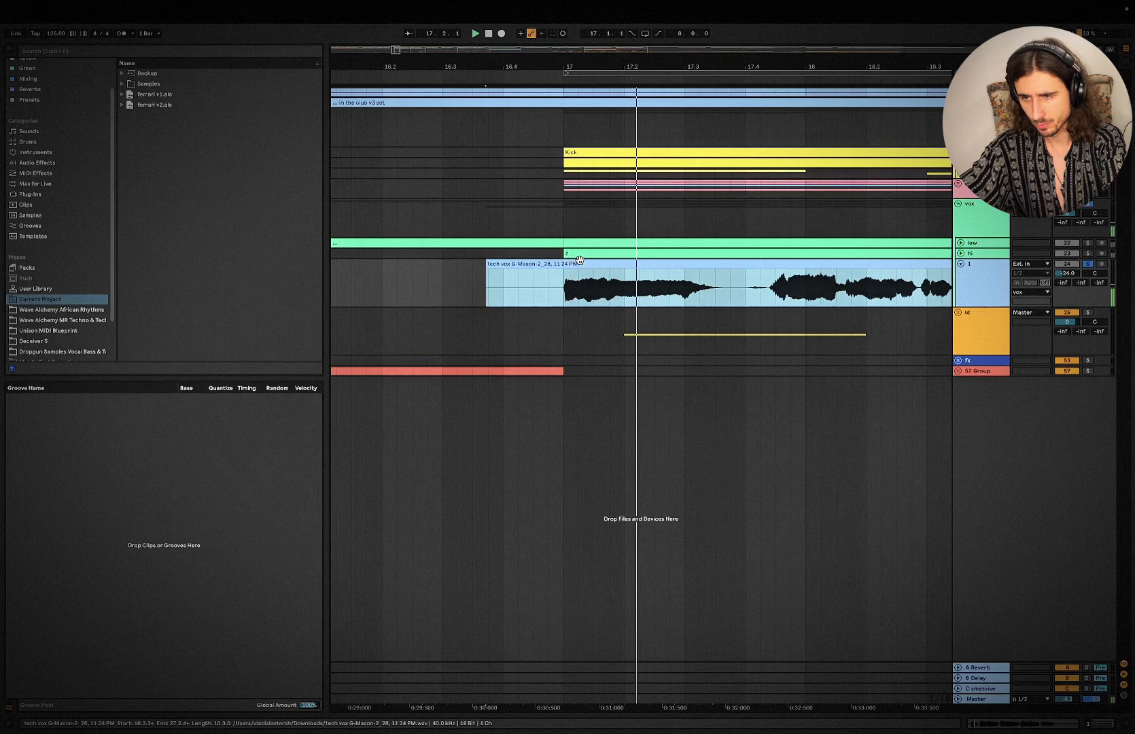
# - Play the imported Mason vocal clip in Ableton Live and try an A Reverb send of -36 dB on its track
pyautogui.scroll(-2, 579, 260)
pyautogui.hscroll(2, 579, 260)
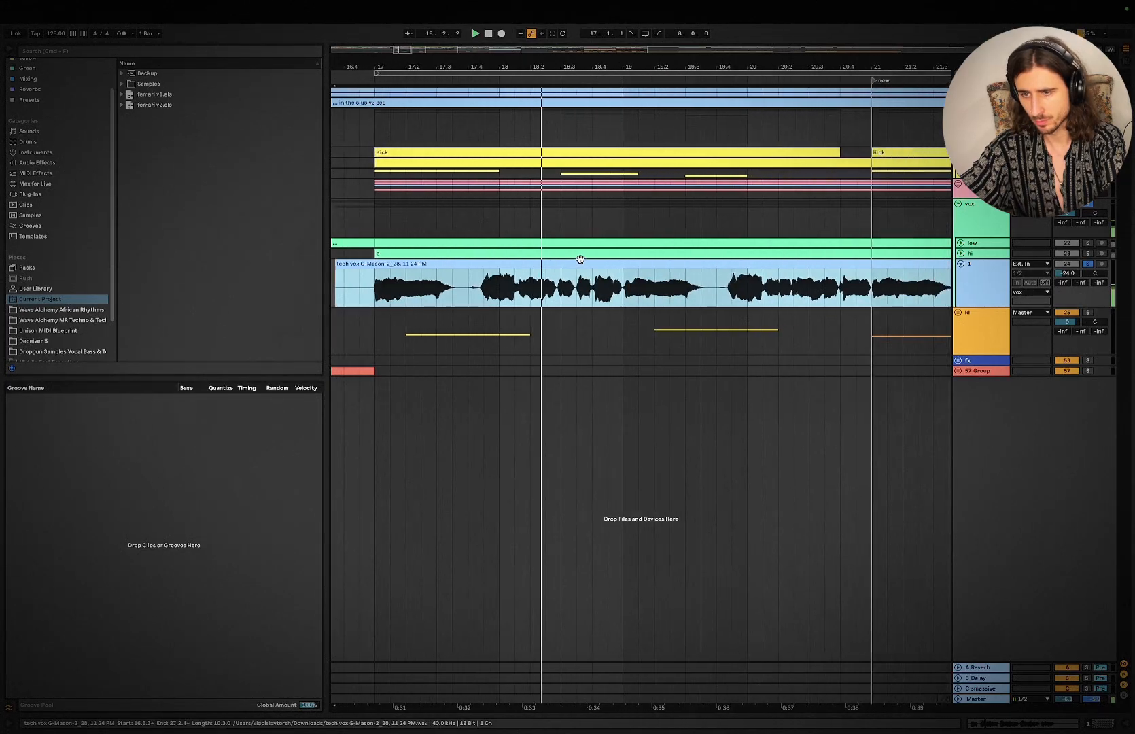
pyautogui.scroll(-5, 579, 260)
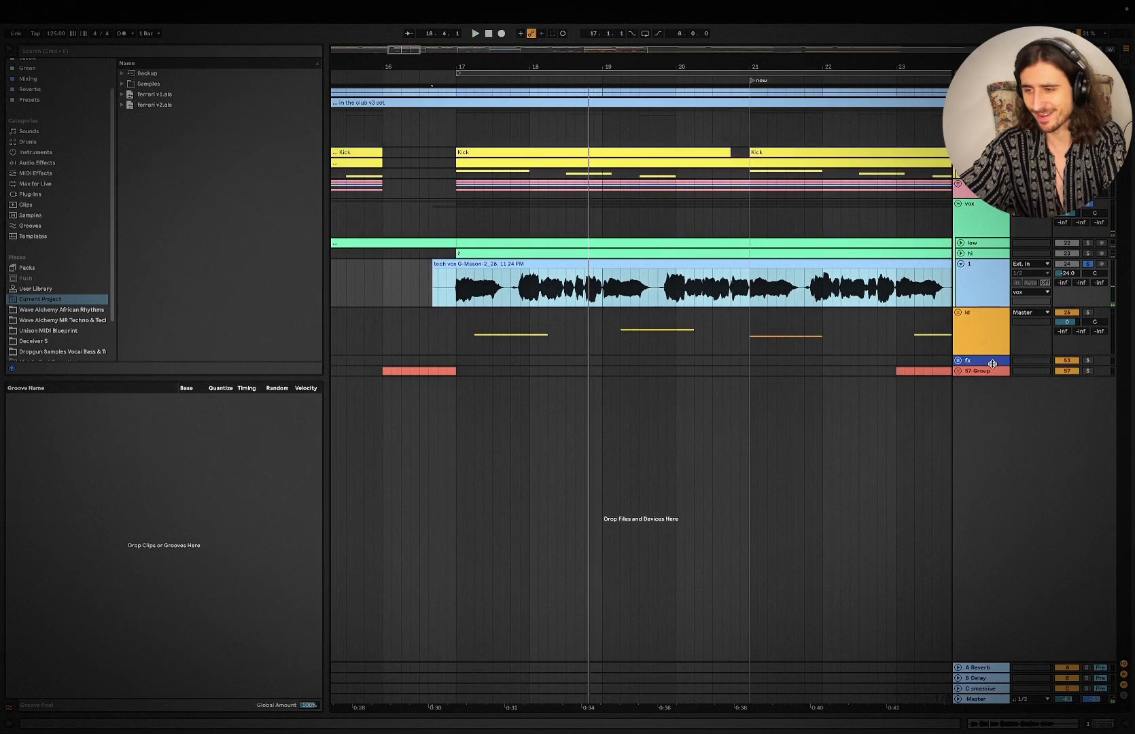
pyautogui.moveTo(1062, 282); pyautogui.dragTo(1062, 279)
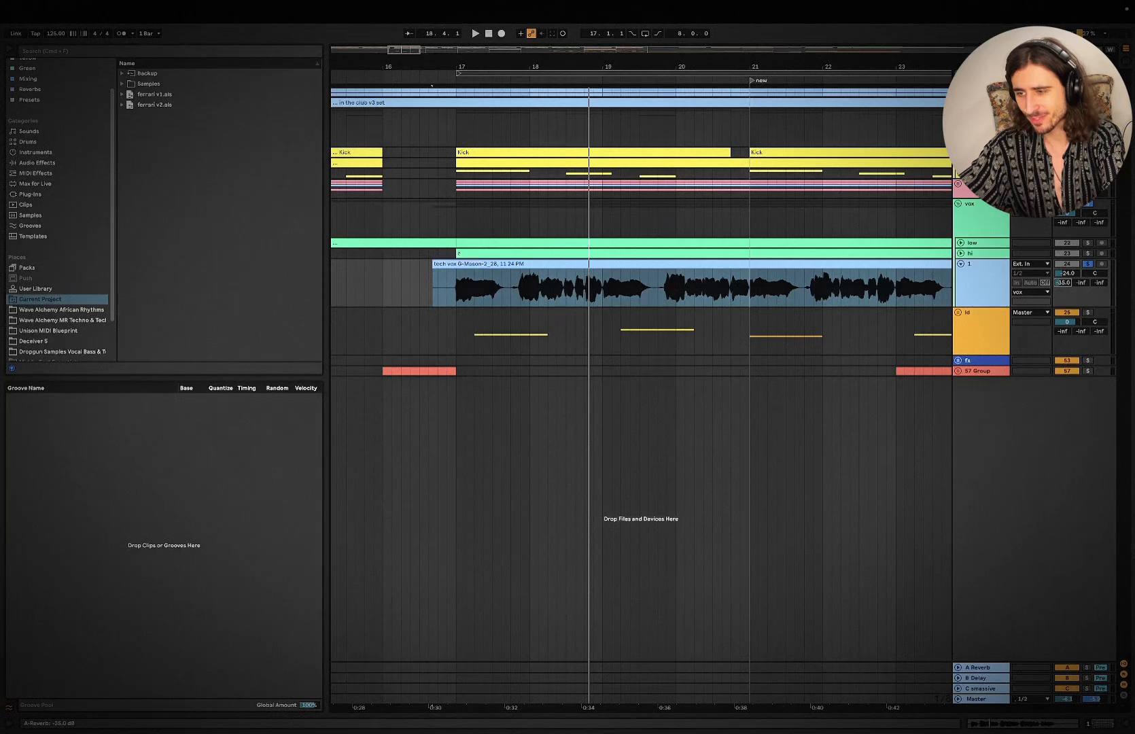
pyautogui.click(646, 303)
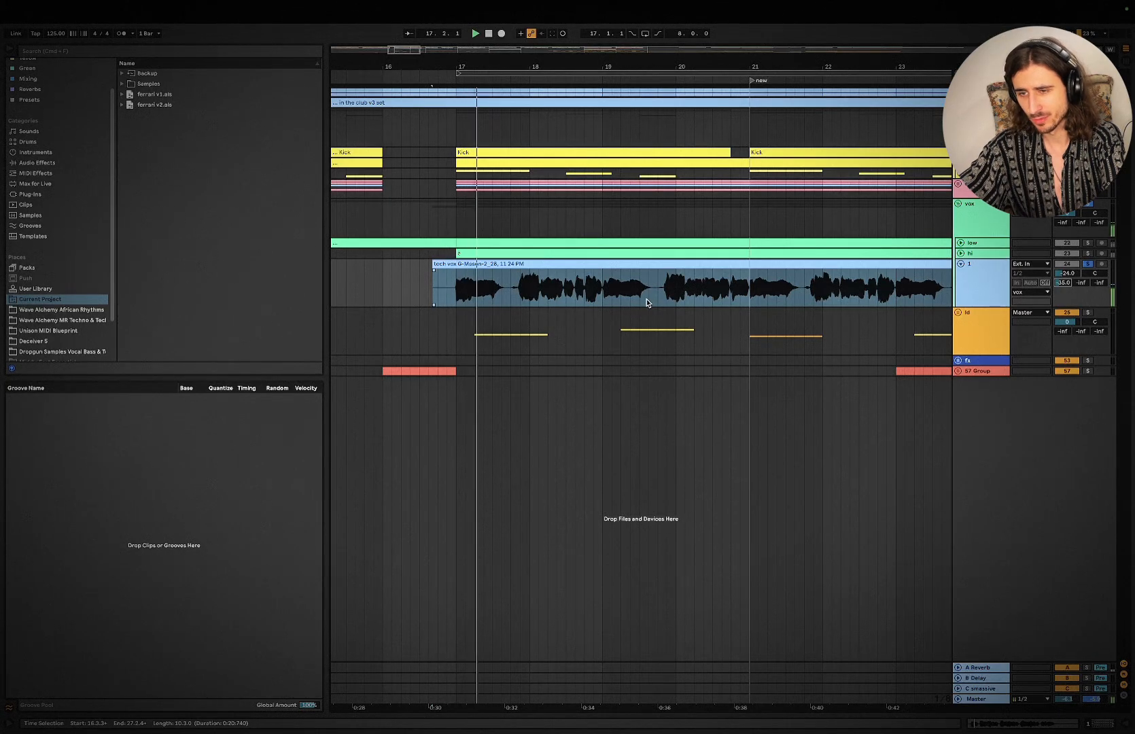
pyautogui.press('space')
pyautogui.moveTo(1062, 282); pyautogui.dragTo(1062, 285)
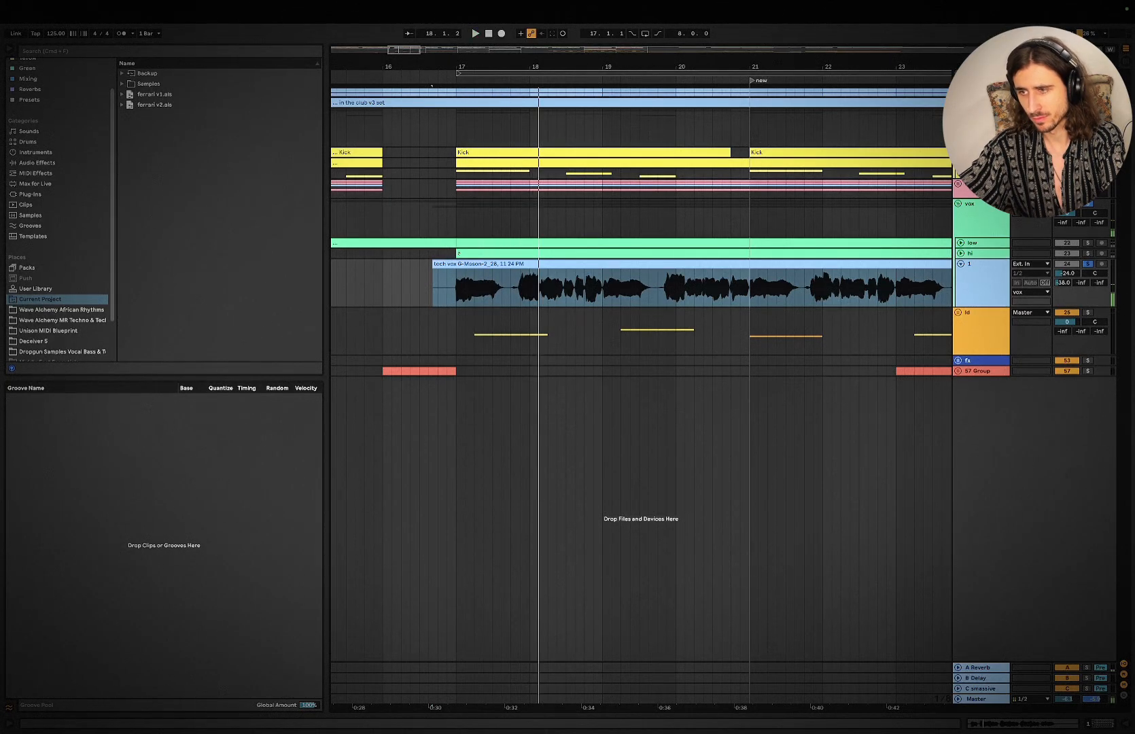
# - Play the Mason vocal from just before bar 17 and stop the playback
pyautogui.click(442, 215)
pyautogui.press('space')
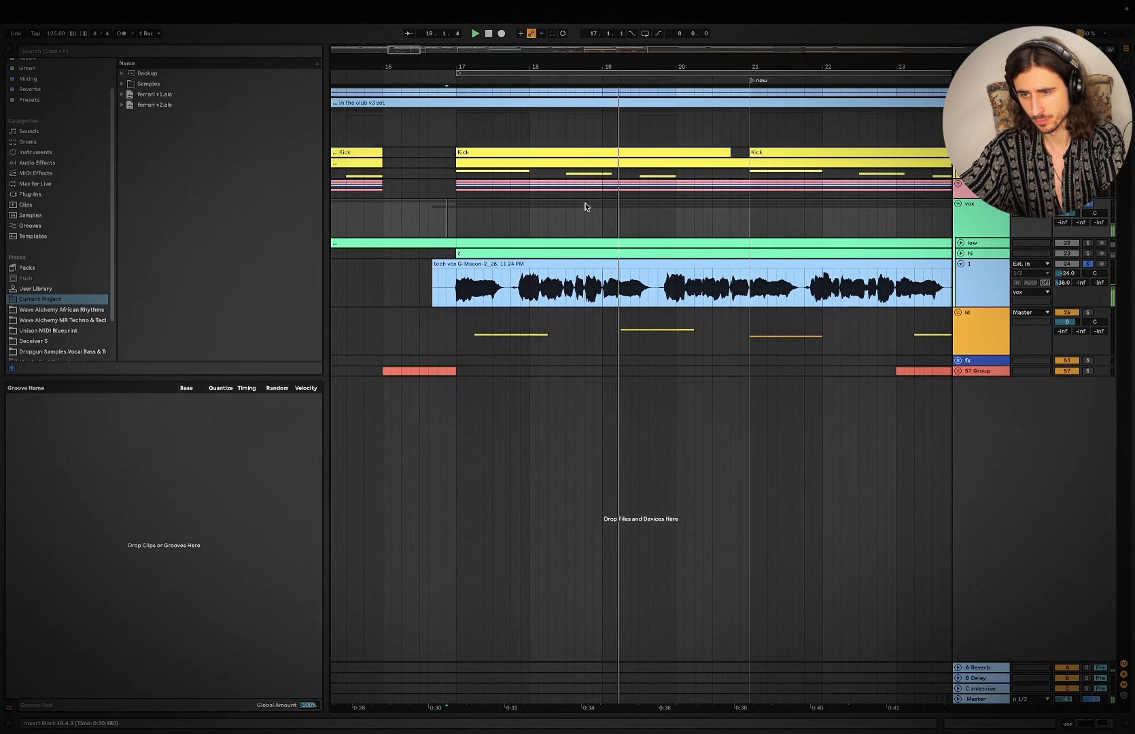
pyautogui.hscroll(3, 676, 213)
pyautogui.scroll(-3, 676, 212)
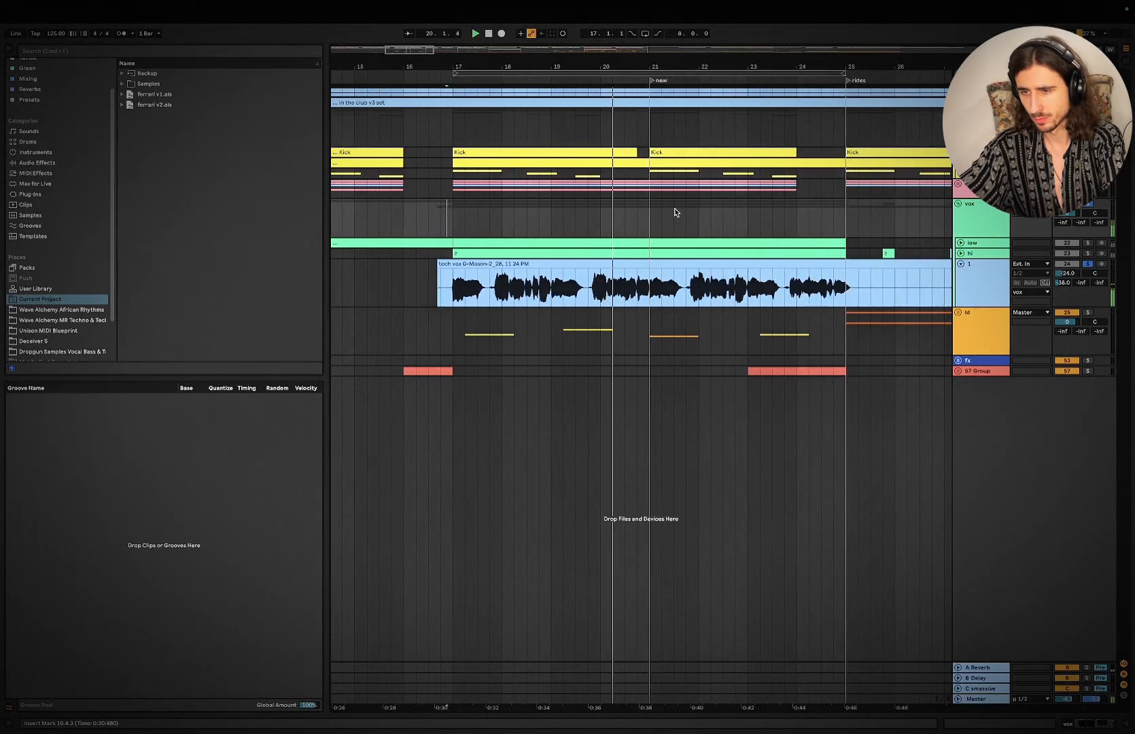
pyautogui.hscroll(-1, 676, 212)
pyautogui.press('space')
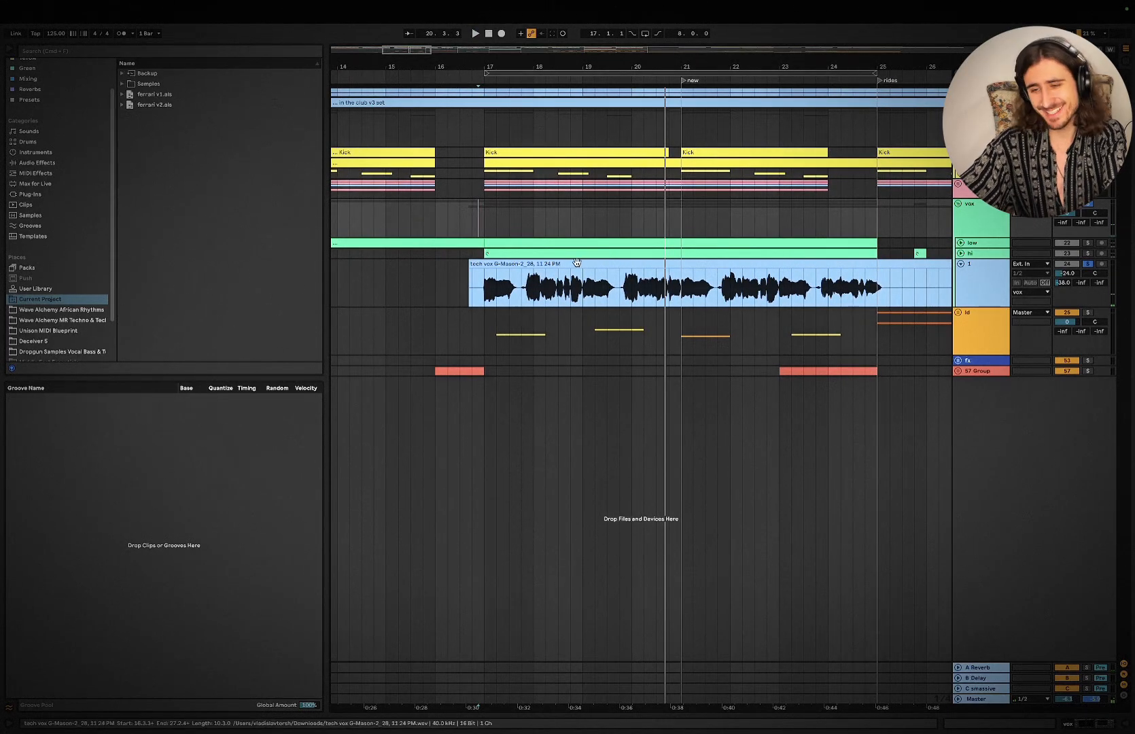
# - Replay the Mason vocal from just before bar 17 and set its track's A Reverb send to -44 dB
pyautogui.click(474, 216)
pyautogui.press('space')
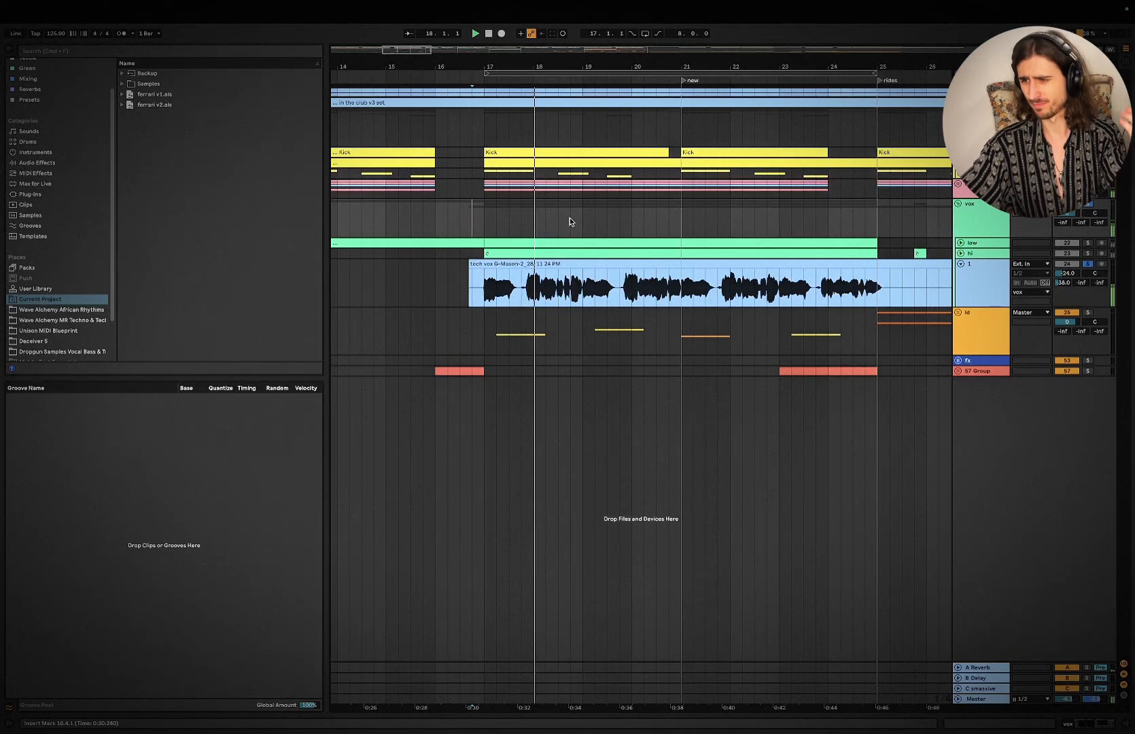
pyautogui.moveTo(1061, 283); pyautogui.dragTo(1062, 287)
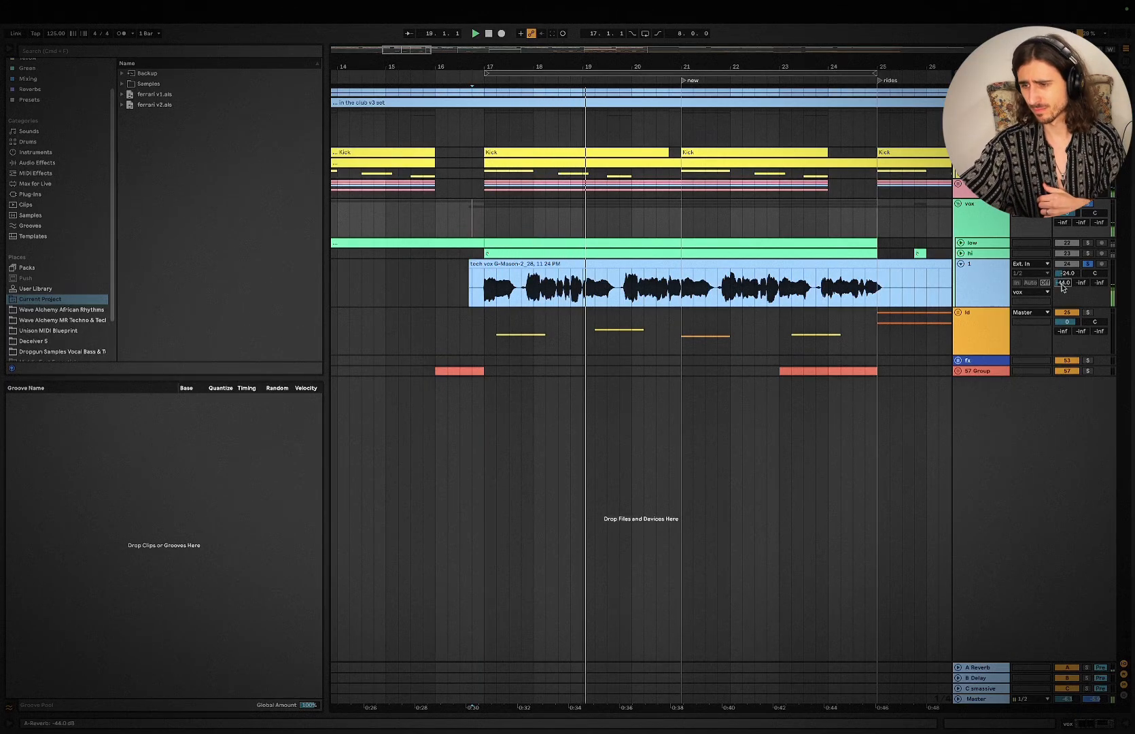
pyautogui.press('XF86AudioRaiseVolume')
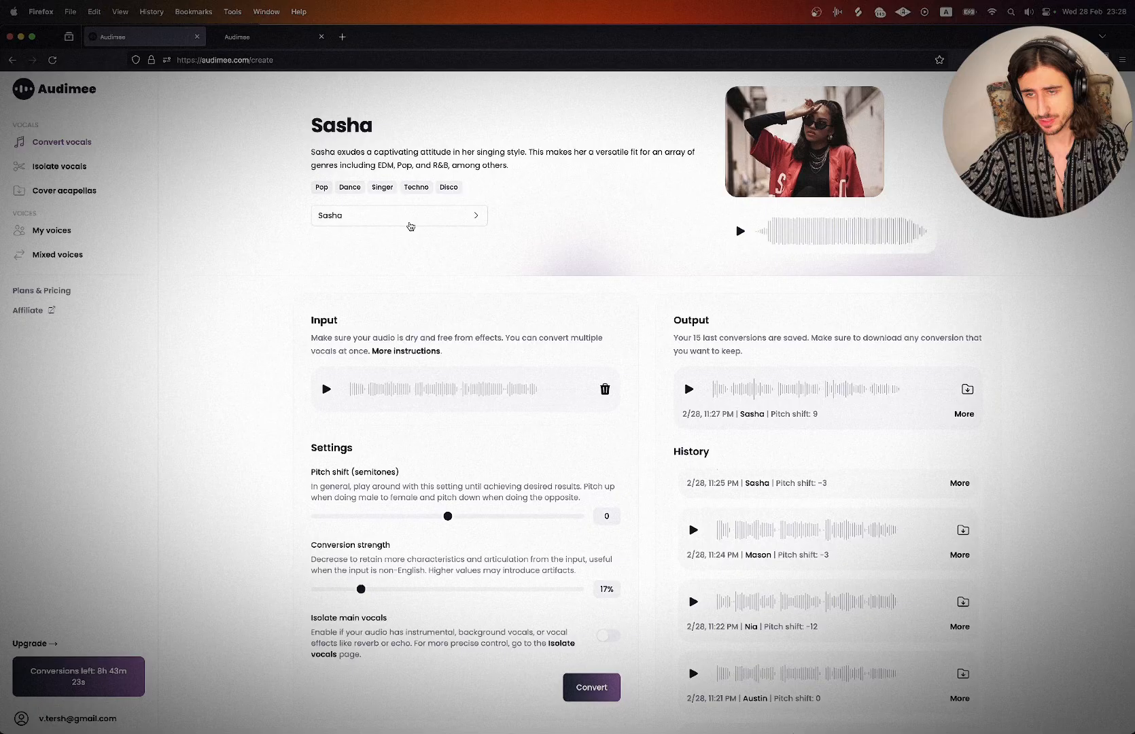
# - Choose the royalty-free voice Cleo and convert the input vocal to it at pitch shift 0
pyautogui.click(408, 224)
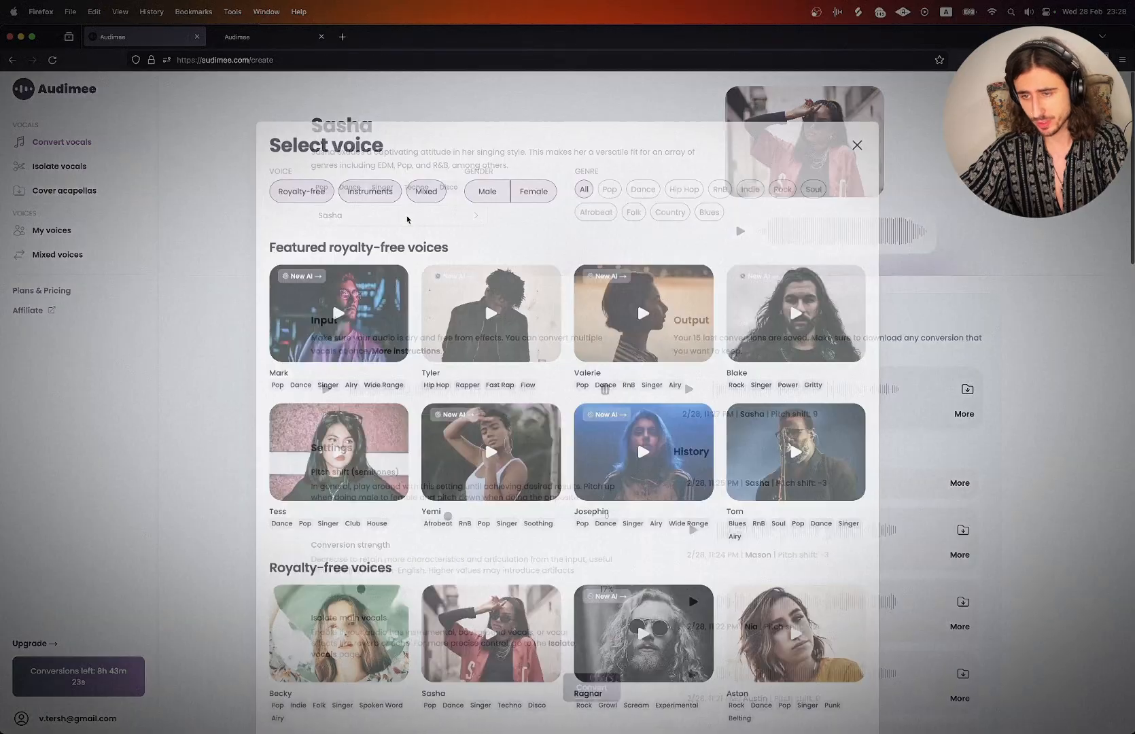
pyautogui.scroll(-2, 645, 273)
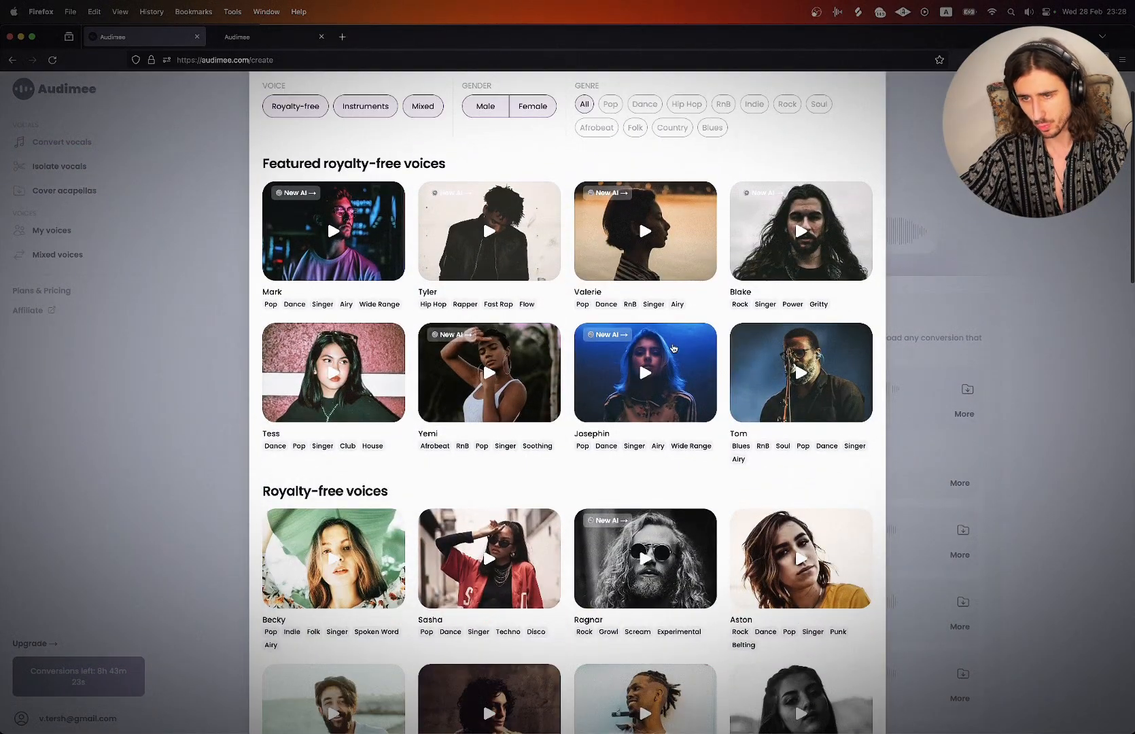
pyautogui.scroll(-4, 645, 273)
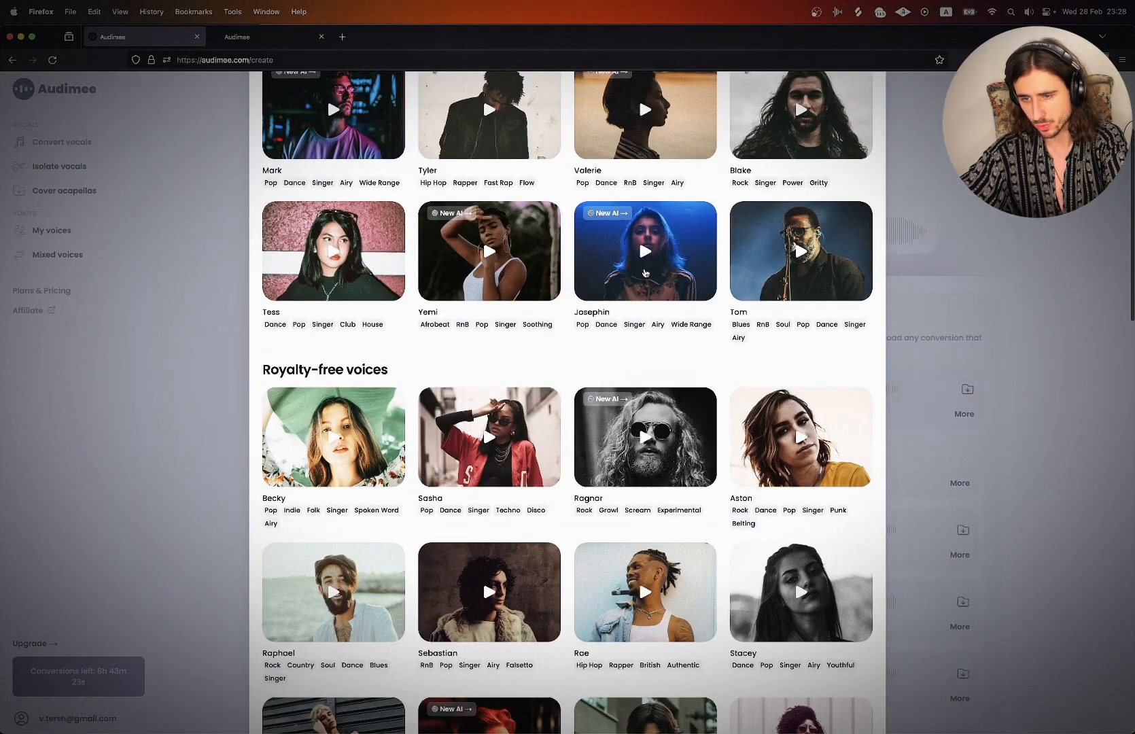
pyautogui.scroll(-20, 645, 273)
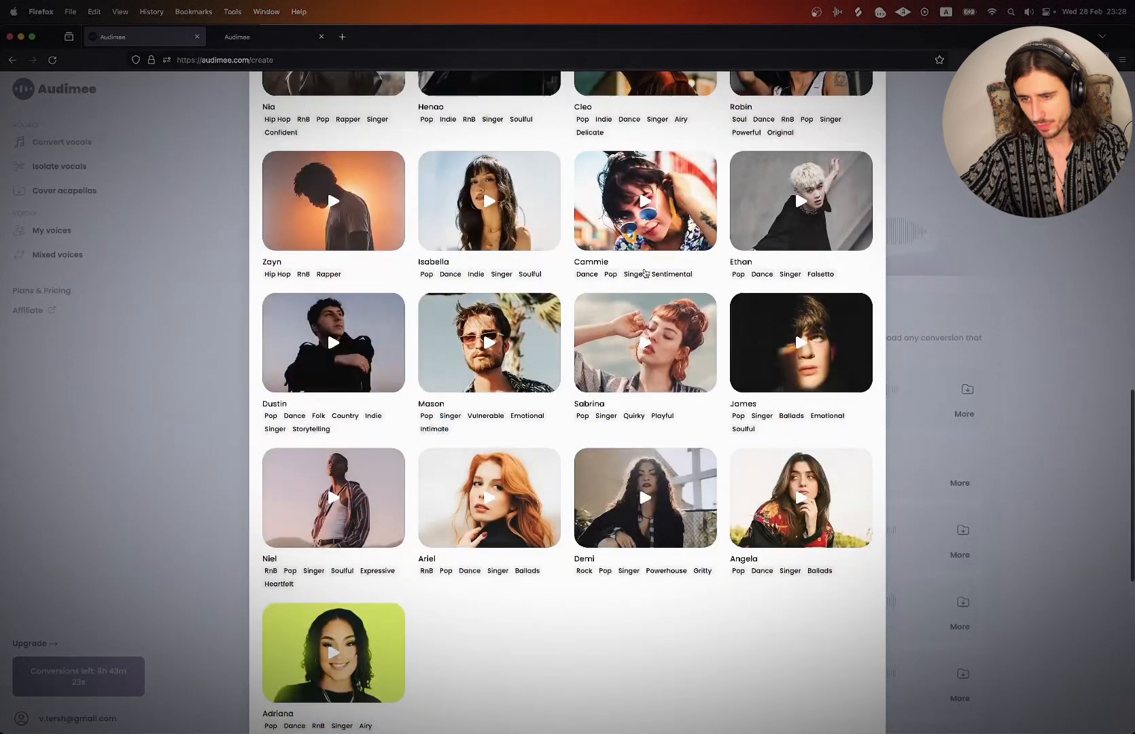
pyautogui.scroll(9, 642, 306)
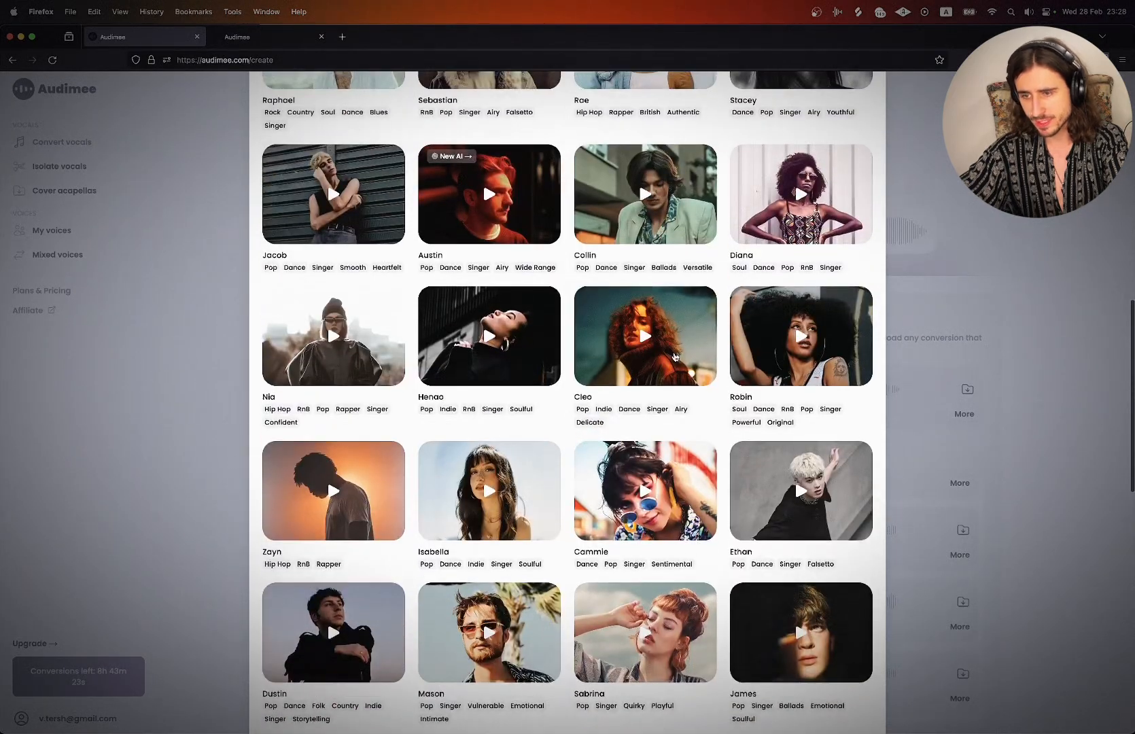
pyautogui.click(675, 357)
pyautogui.scroll(-3, 456, 563)
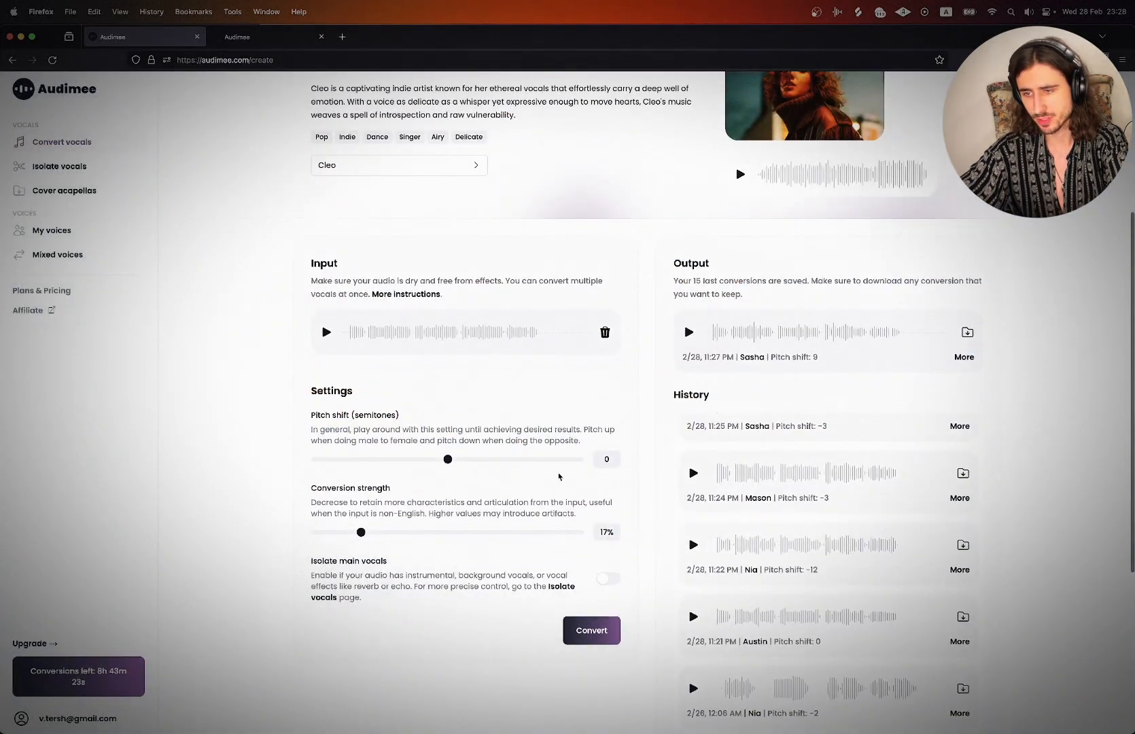
pyautogui.click(590, 630)
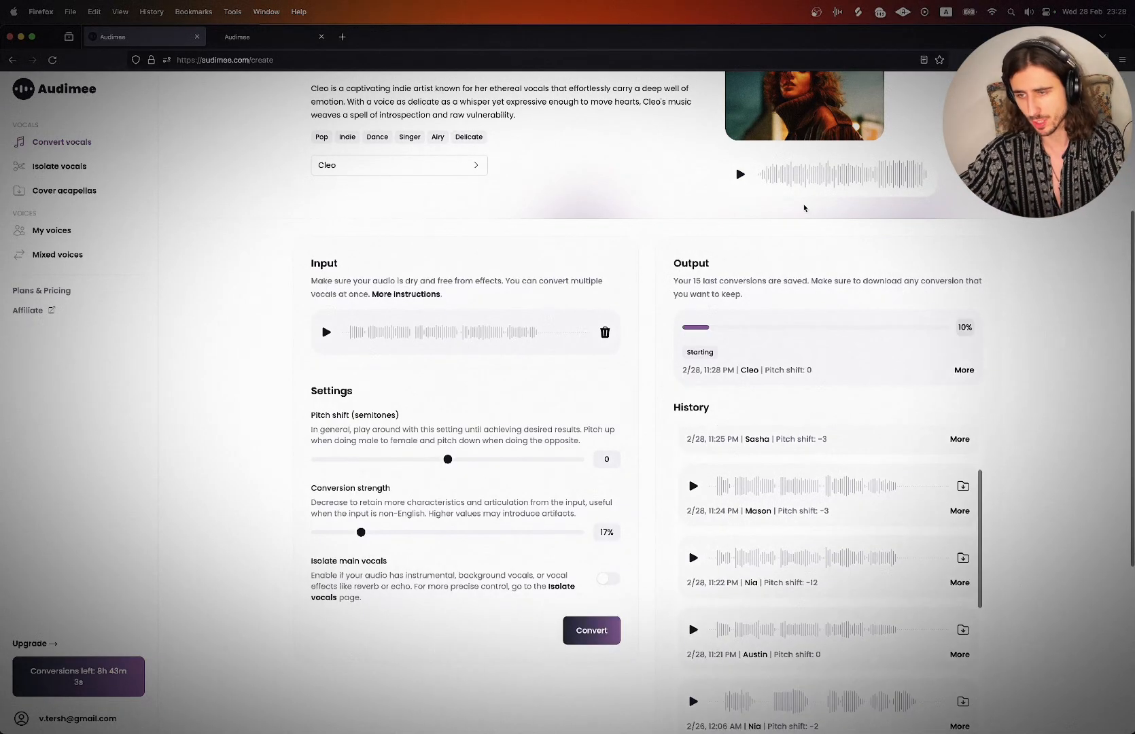
# - Switch to Ableton Live, trim the Mason vocal clip's start slightly before bar 17, and play from 16.3.1
pyautogui.press('super+Tab')
pyautogui.click(494, 366)
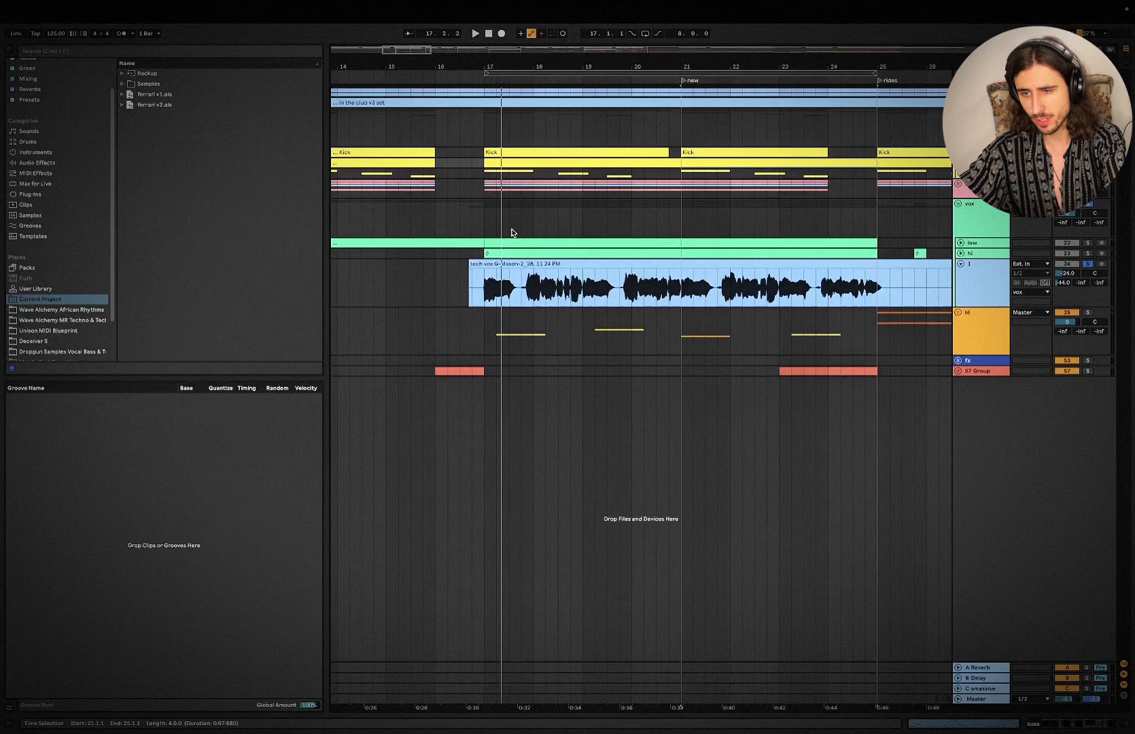
pyautogui.moveTo(471, 277); pyautogui.dragTo(473, 278)
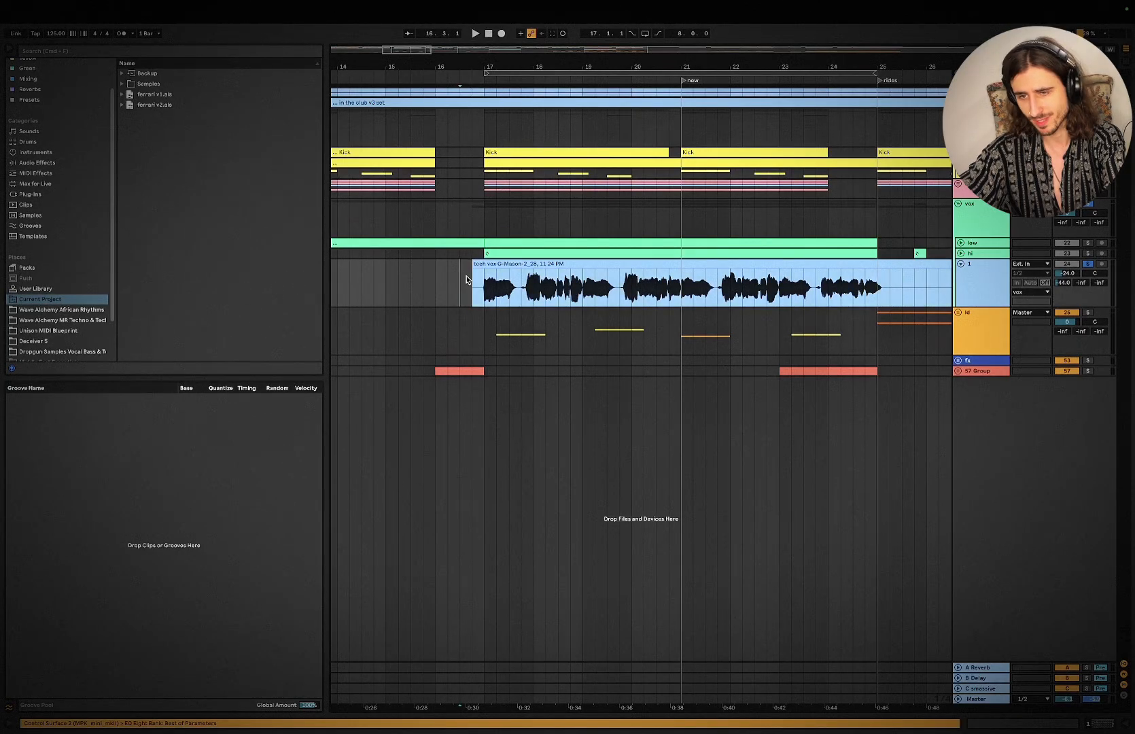
pyautogui.press('space')
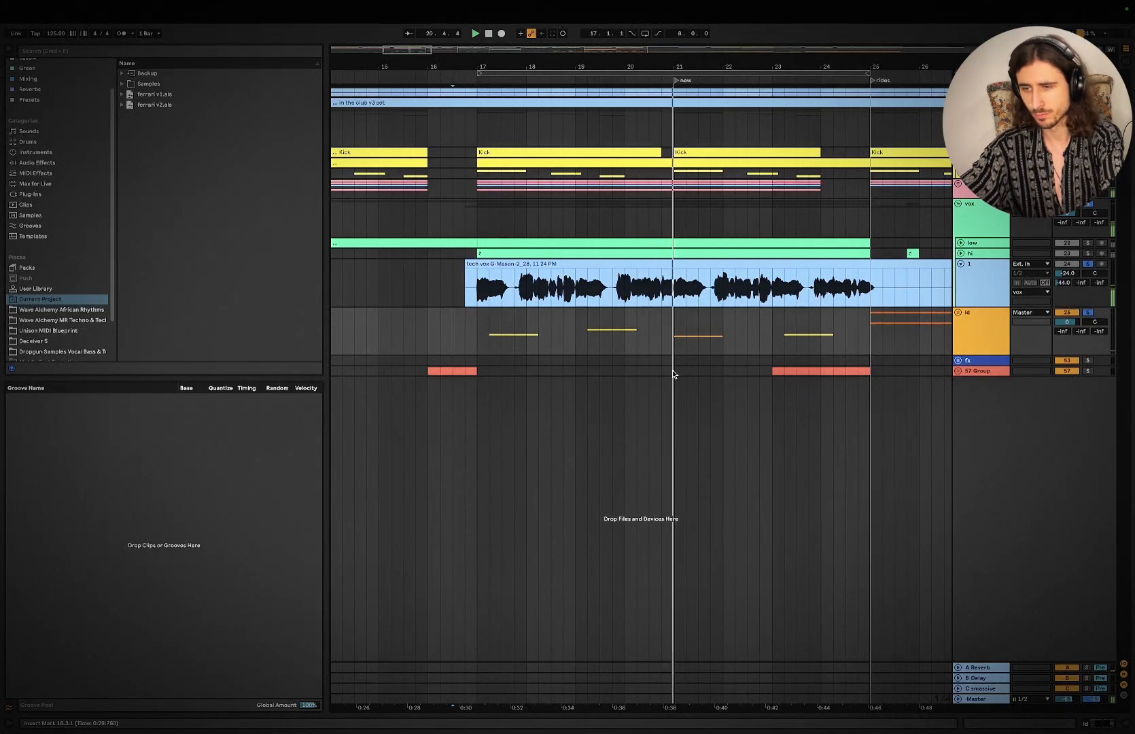
pyautogui.scroll(-2, 798, 367)
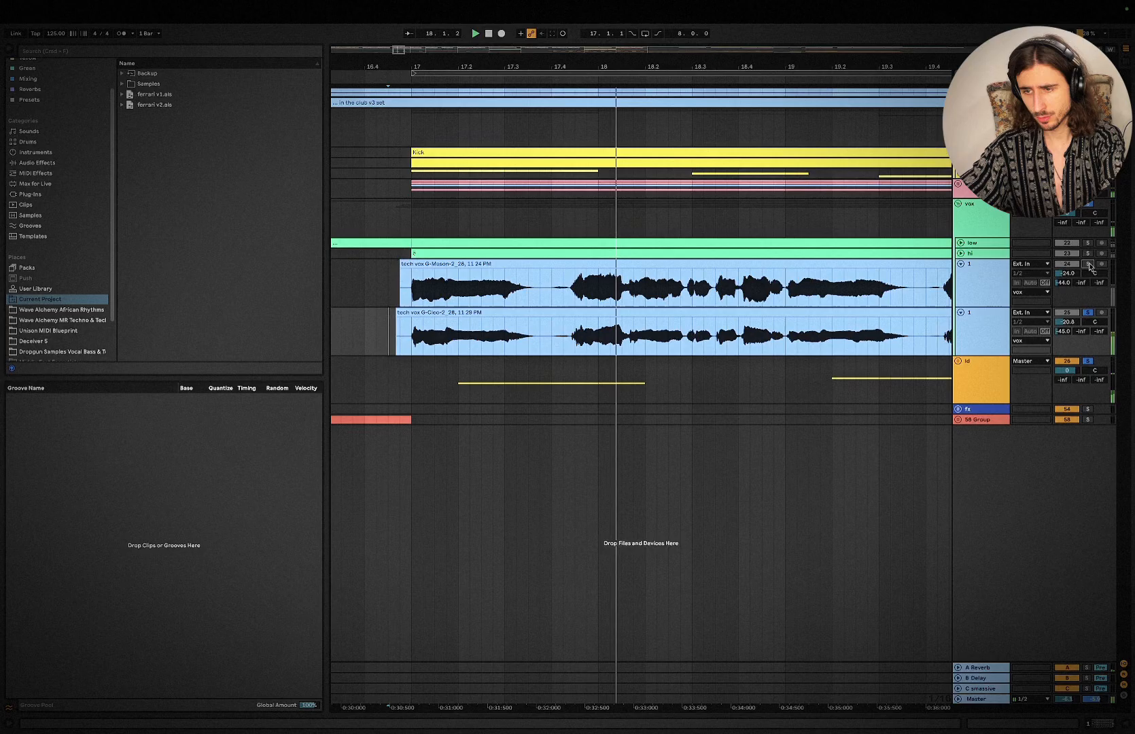
# - Set the volume of the Cleo vocal's track to -15.9 dB and stop the playback
pyautogui.moveTo(1067, 322); pyautogui.dragTo(1066, 311)
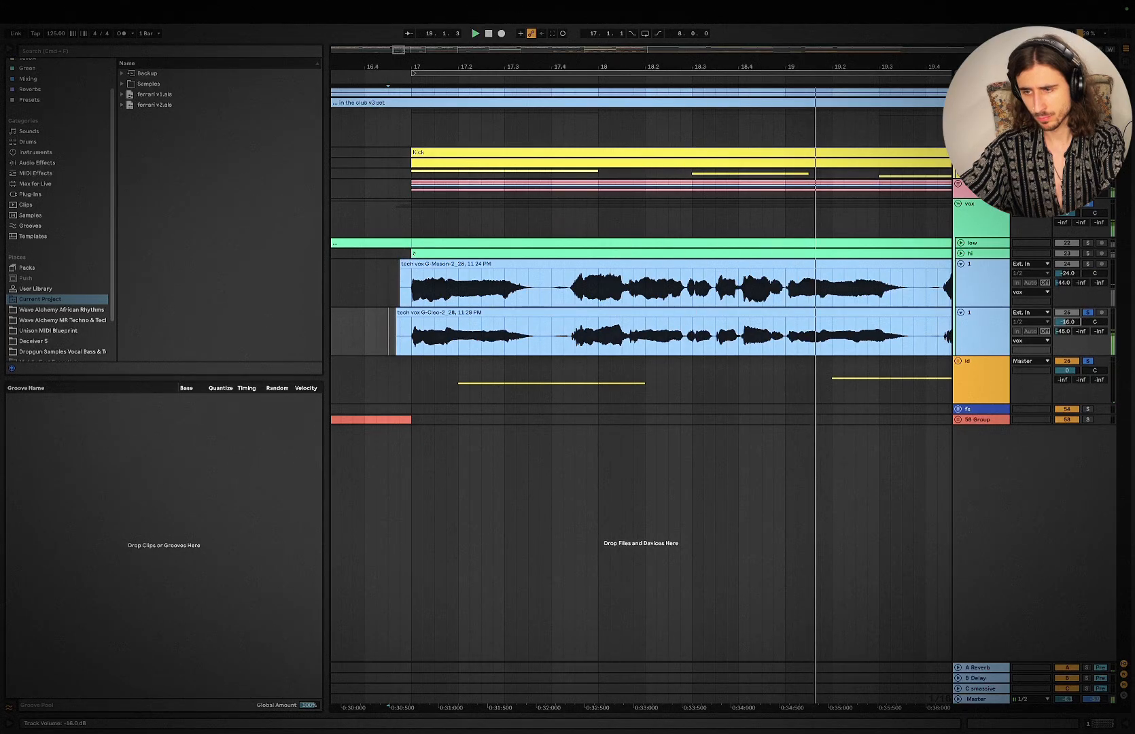
pyautogui.press('space')
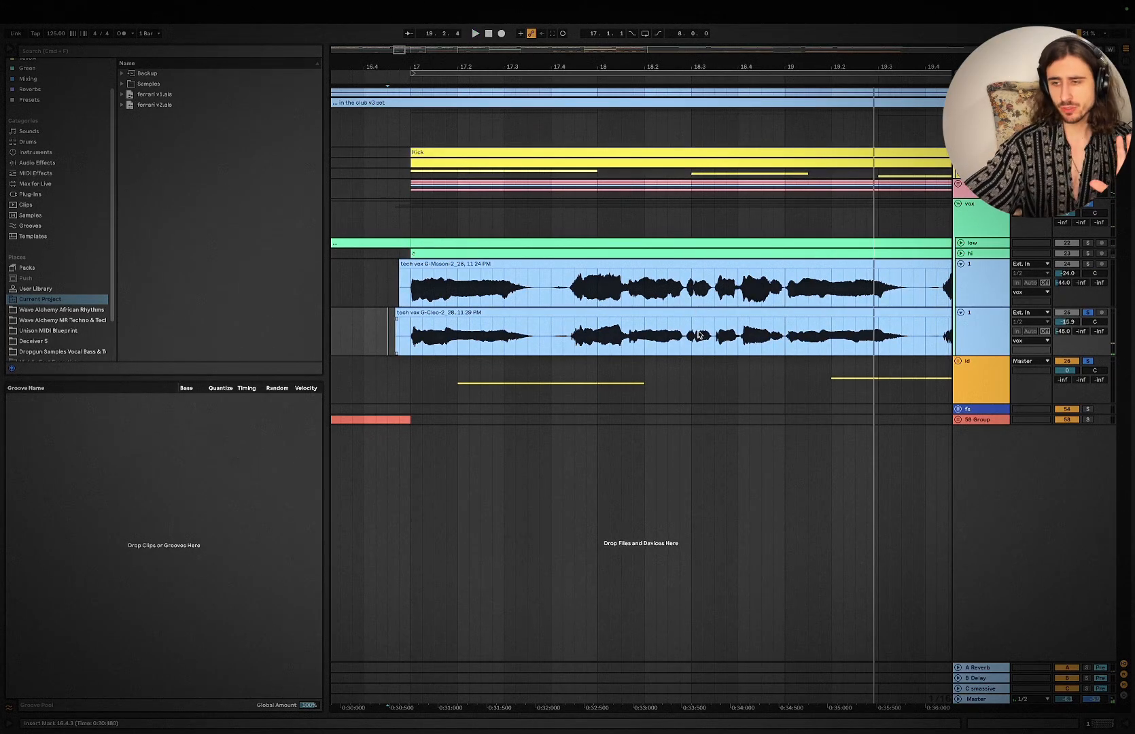
pyautogui.scroll(-5, 692, 362)
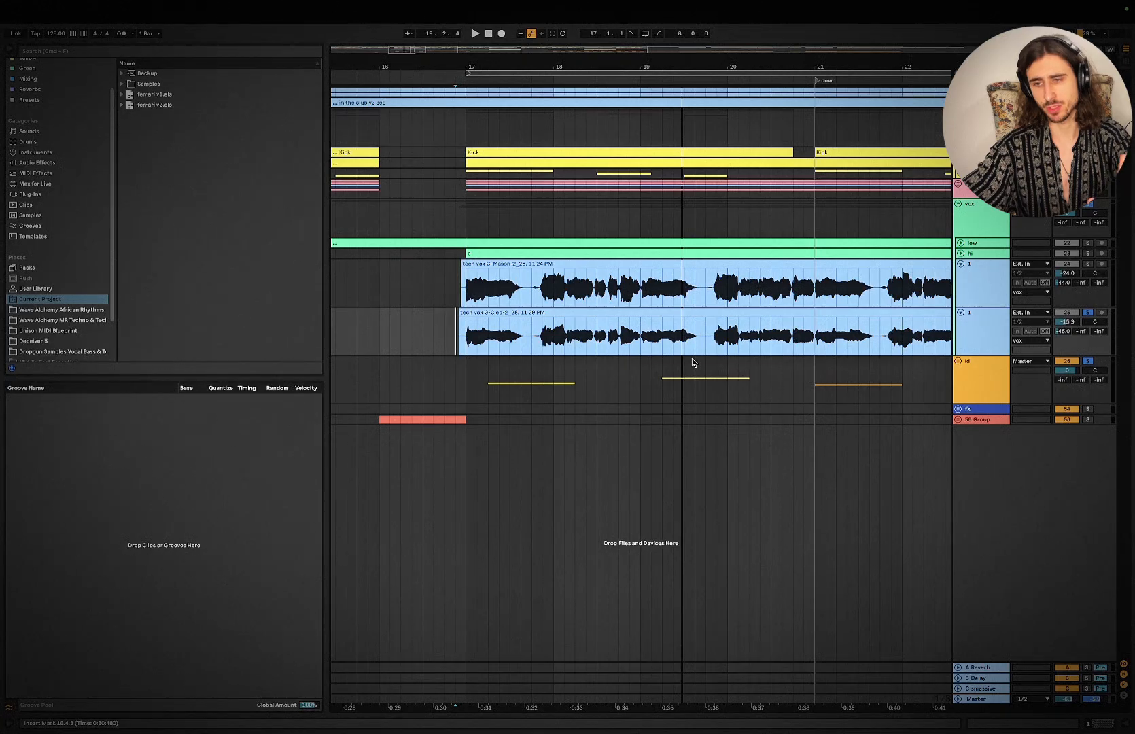
pyautogui.hscroll(-1, 692, 362)
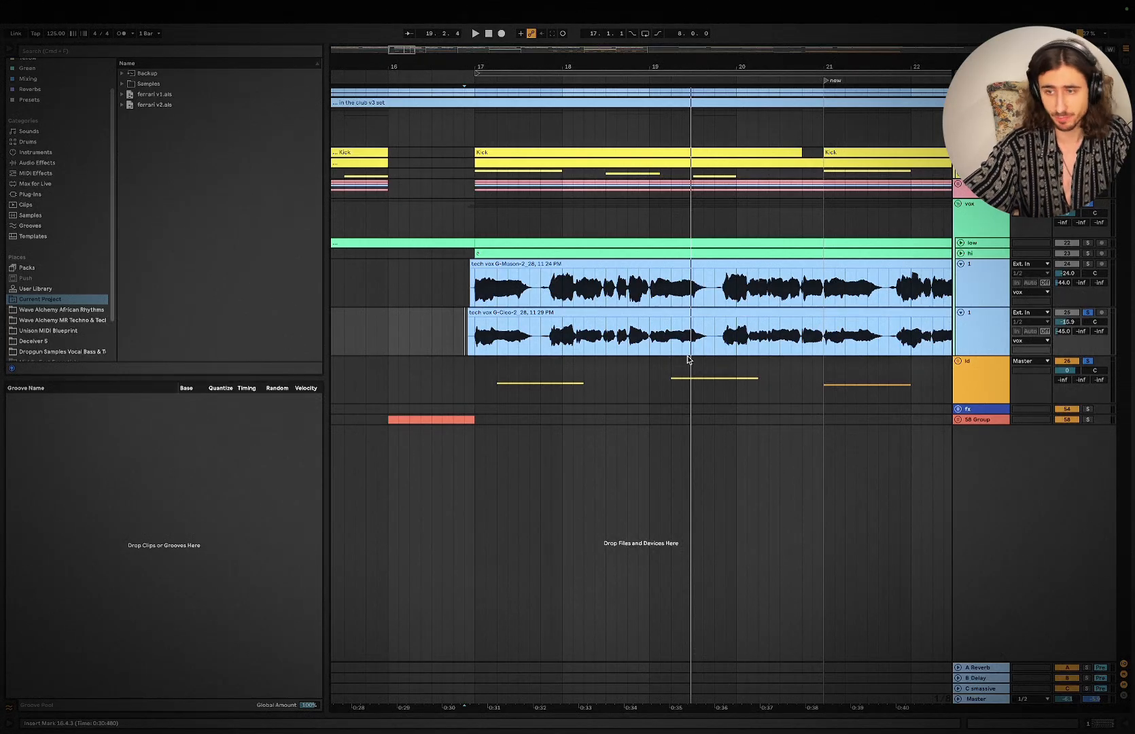
# - Play the Cleo vocal from just before bar 17 and bring the ends of both vocal clips into view
pyautogui.press('space')
pyautogui.press('-')
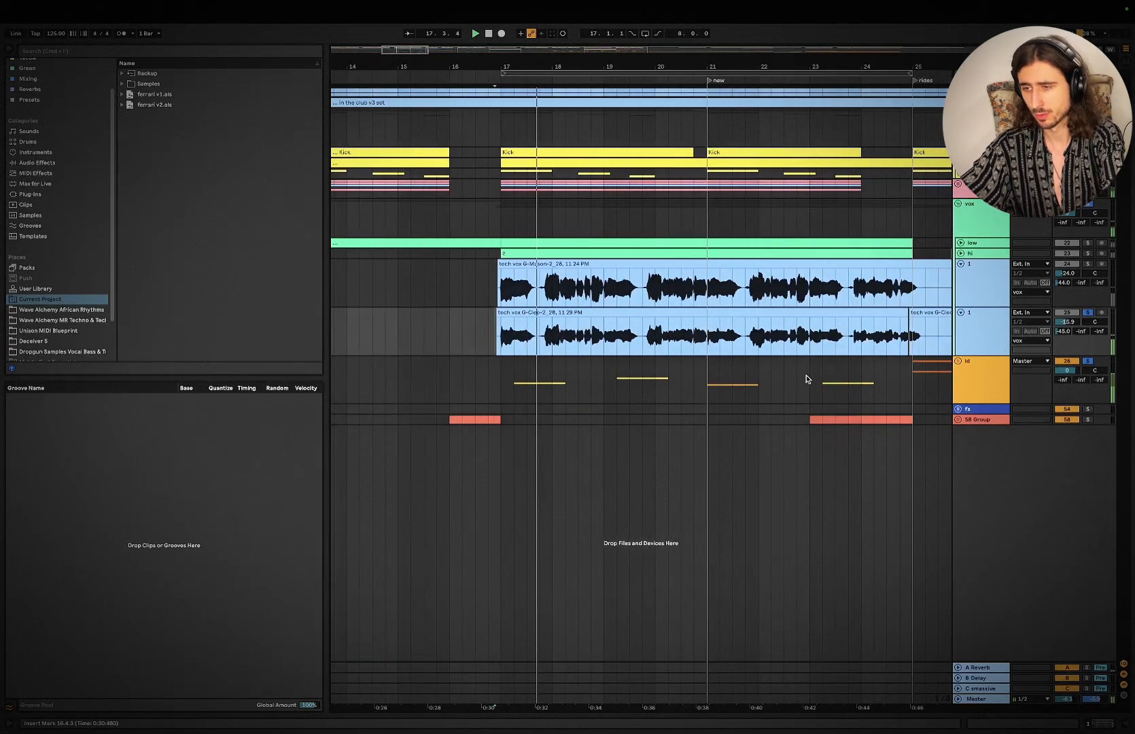
pyautogui.hscroll(3, 806, 378)
pyautogui.hscroll(5, 710, 364)
pyautogui.scroll(-2, 708, 358)
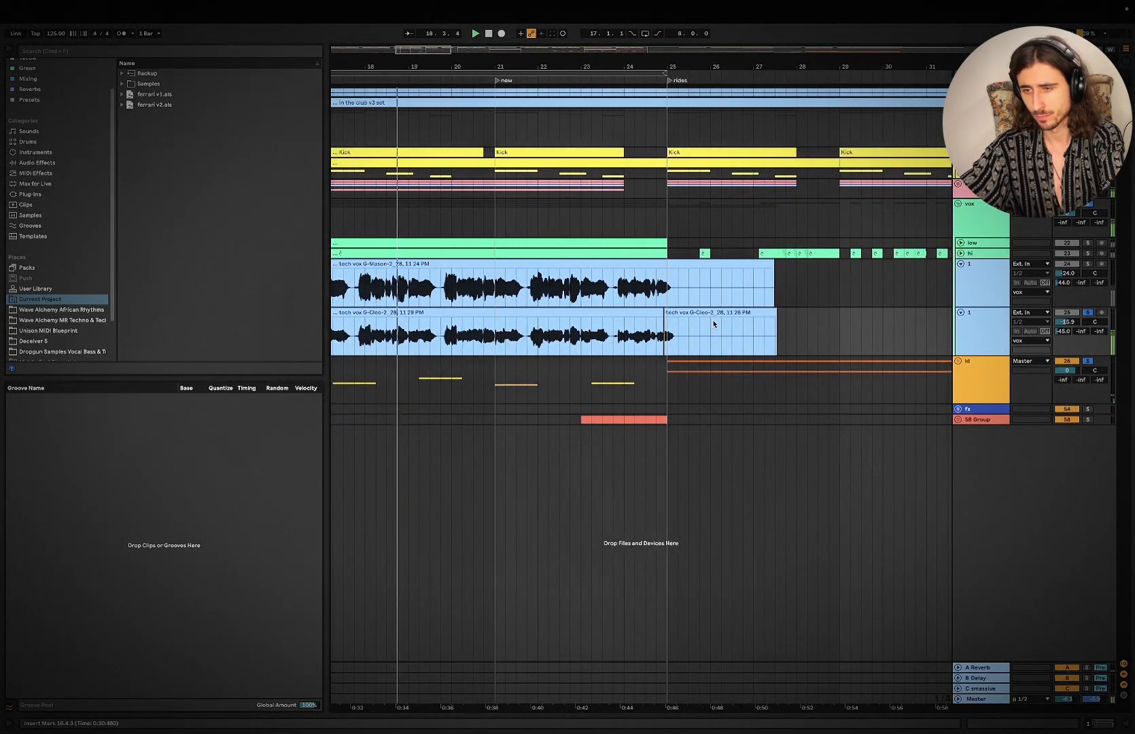
# - Extend the first Cleo clip's end to 25.2.1 and delete everything from there to 27.4.1 on both vocal tracks
pyautogui.moveTo(664, 320); pyautogui.dragTo(677, 311)
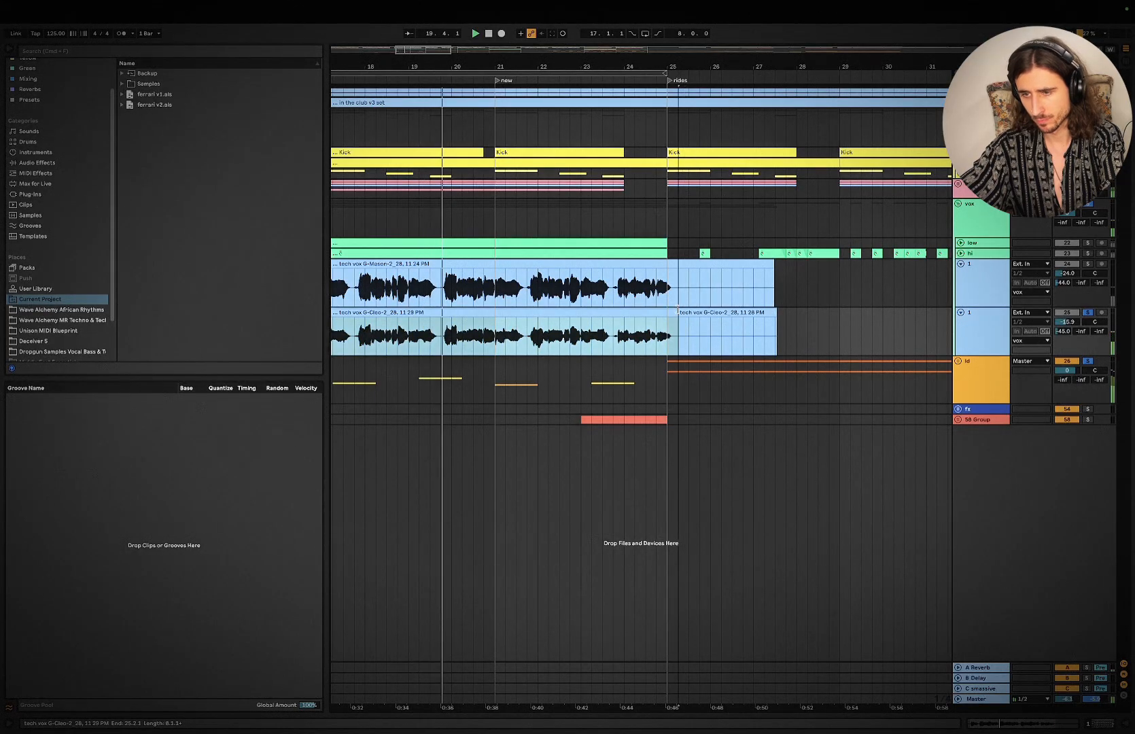
pyautogui.moveTo(679, 337); pyautogui.dragTo(783, 290)
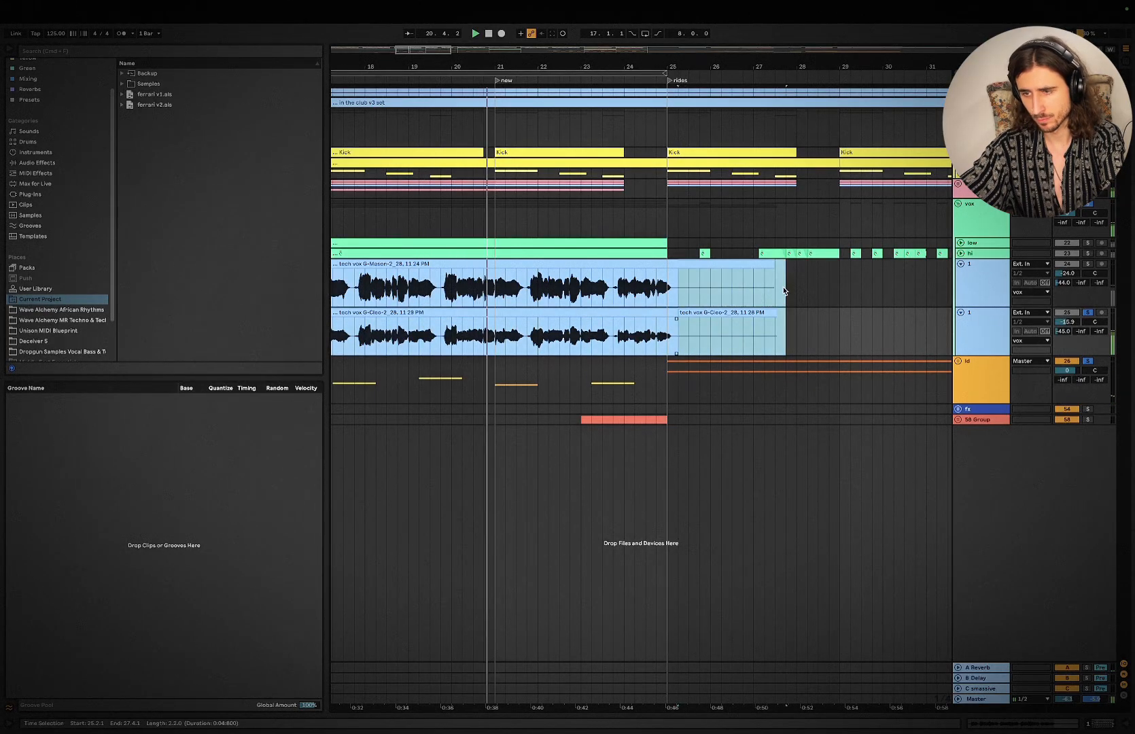
pyautogui.hscroll(-5, 783, 290)
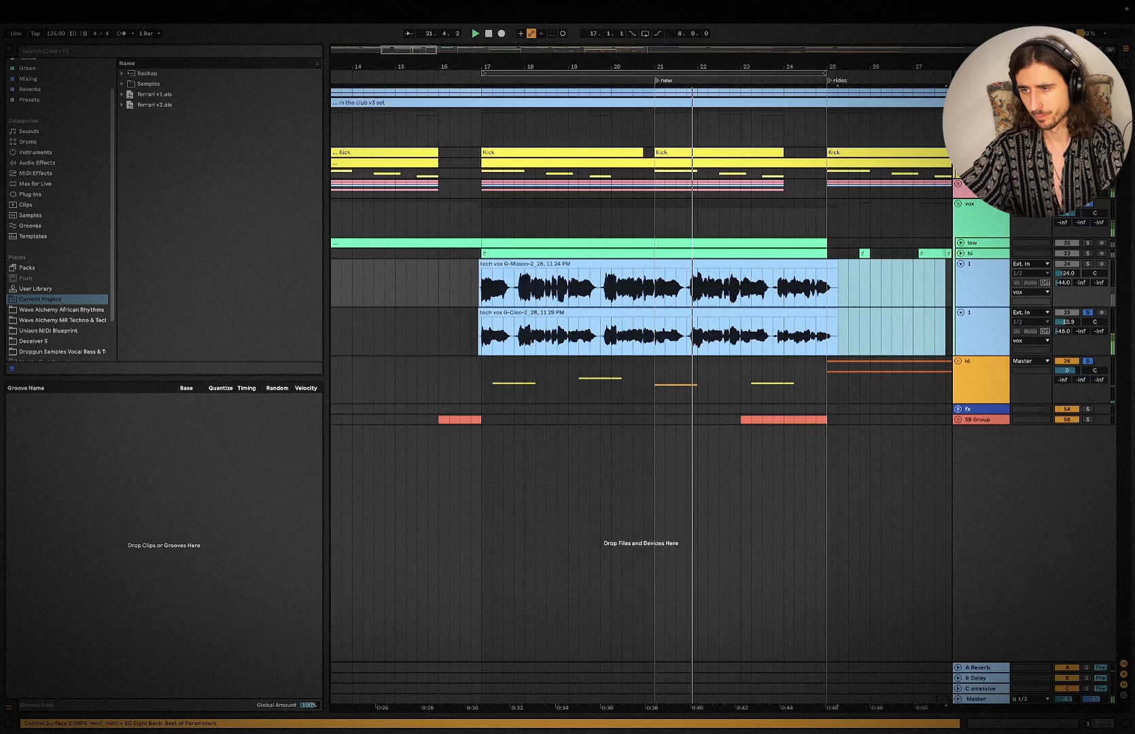
pyautogui.scroll(-2, 786, 171)
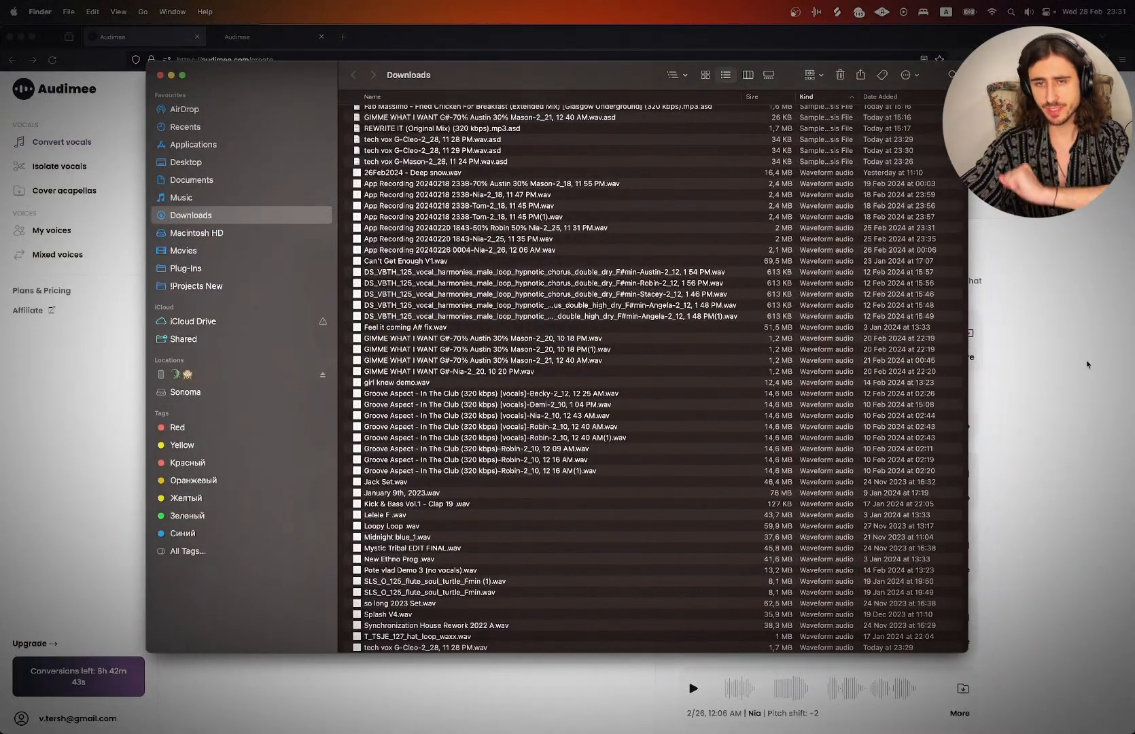
# - Return to Audimee, limit the voice list to mixed voices and choose 70% Austin 30% Mason
pyautogui.click(1086, 364)
pyautogui.scroll(5, 557, 369)
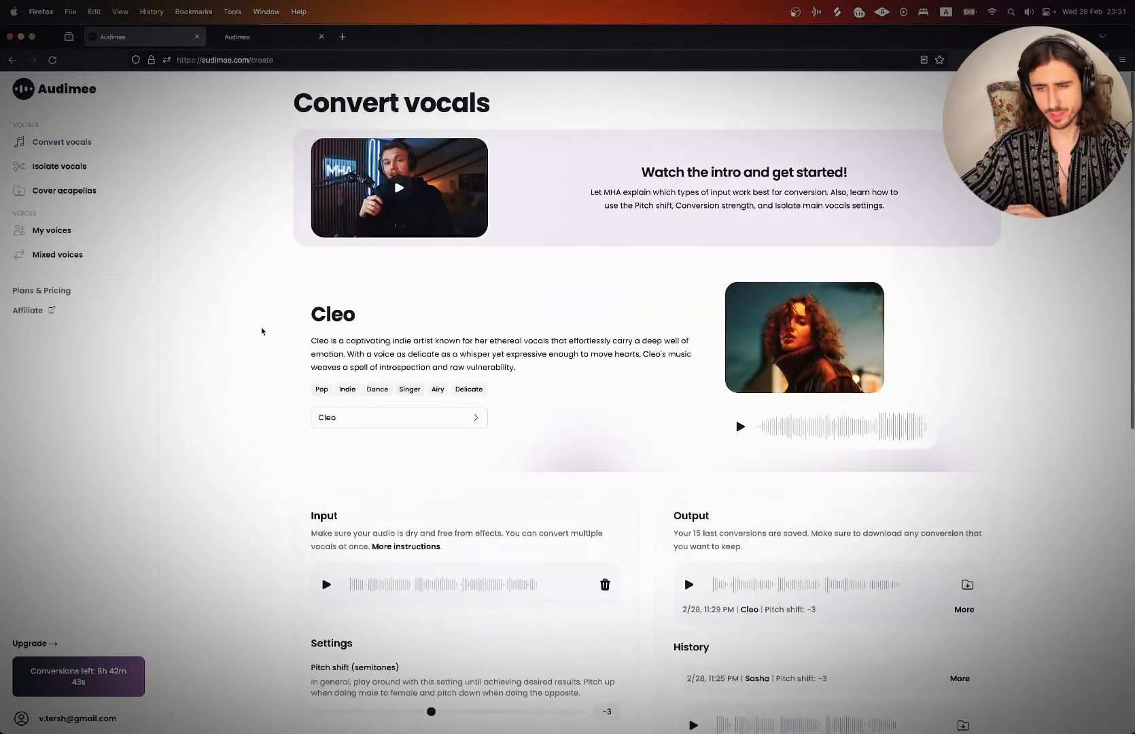
pyautogui.scroll(-1, 262, 331)
pyautogui.scroll(-3, 496, 450)
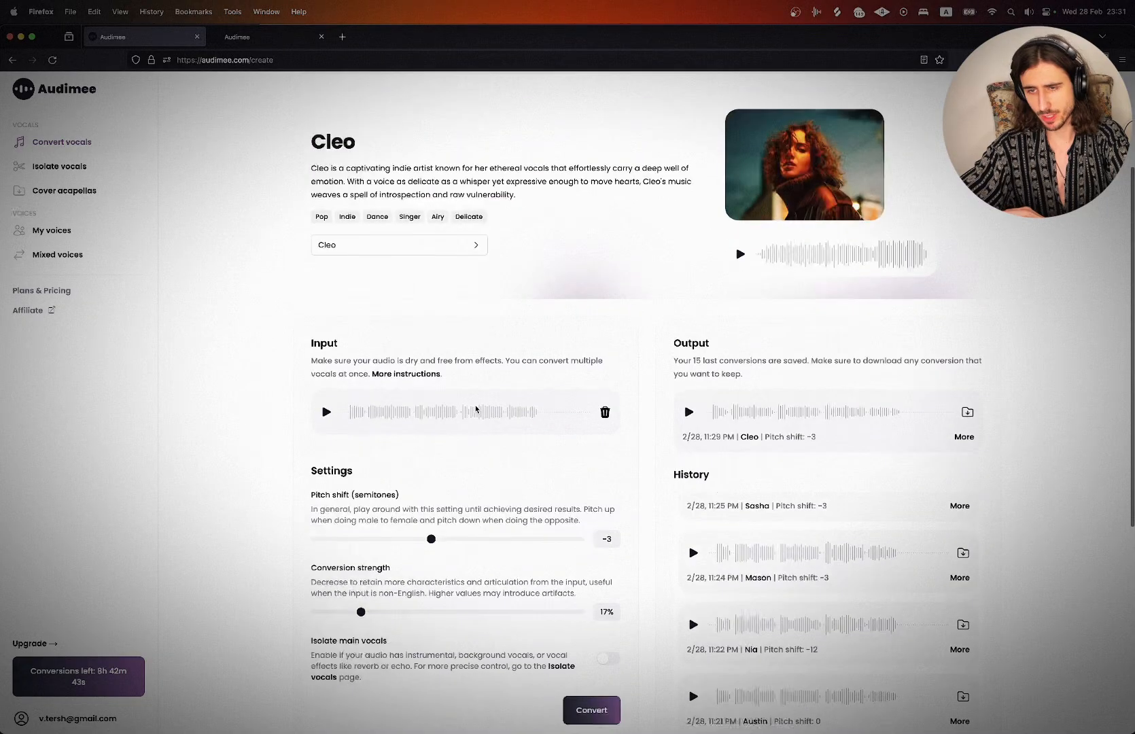
pyautogui.click(405, 241)
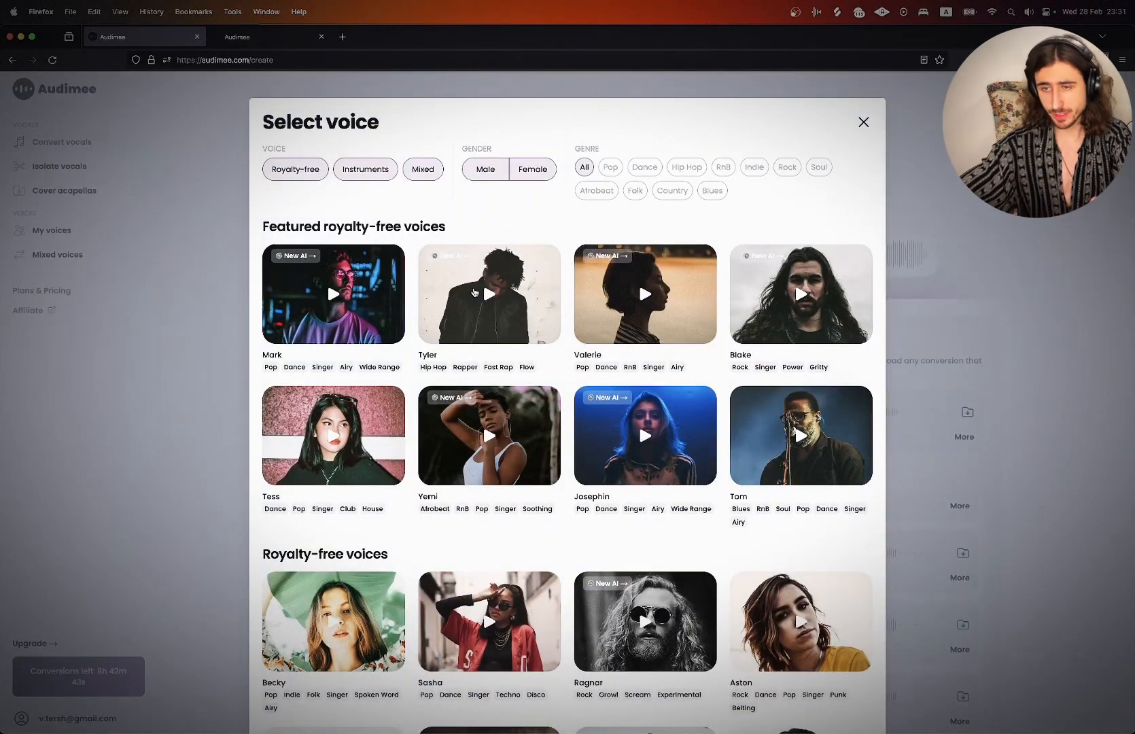
pyautogui.click(348, 173)
pyautogui.click(297, 175)
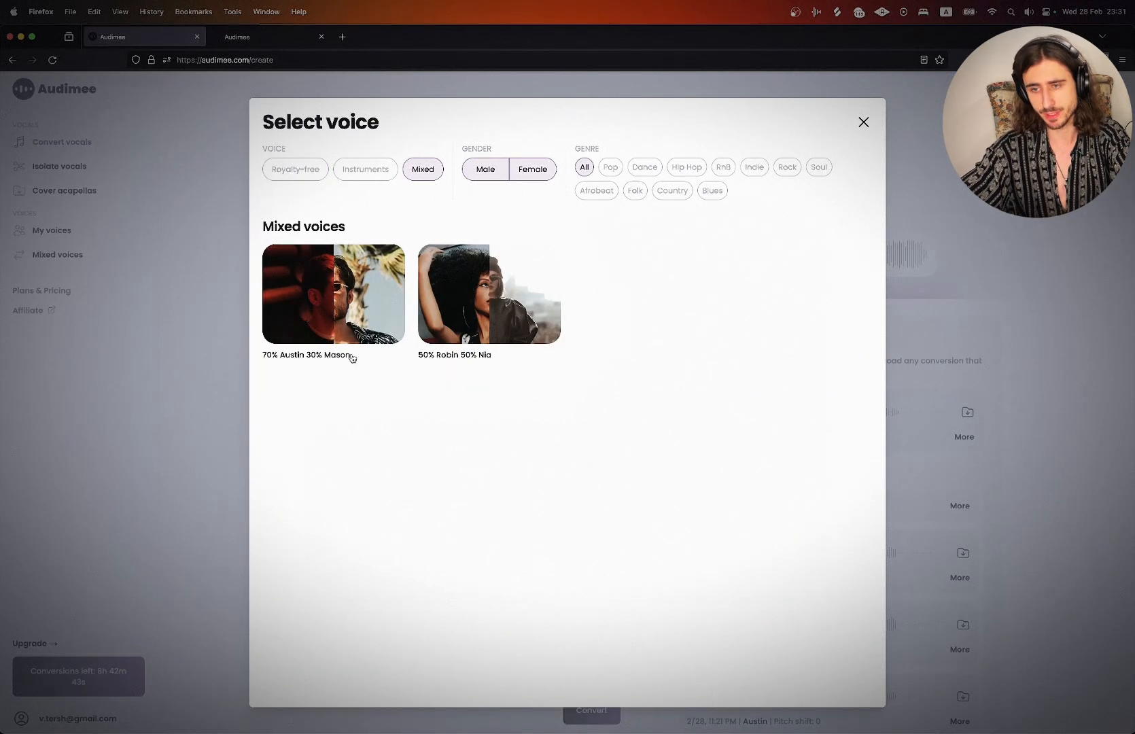
pyautogui.click(377, 329)
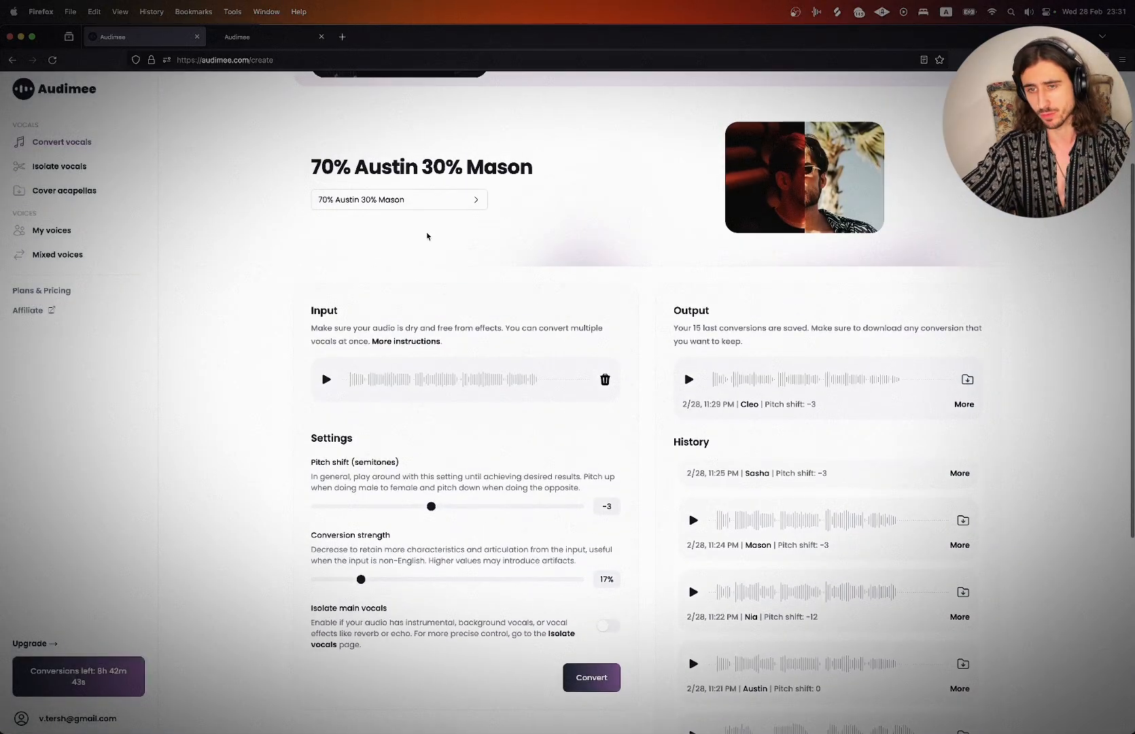
# - Show the royalty-free voices again, preview the Austin and Mason samples, and close the voice selection without changing the voice
pyautogui.click(412, 206)
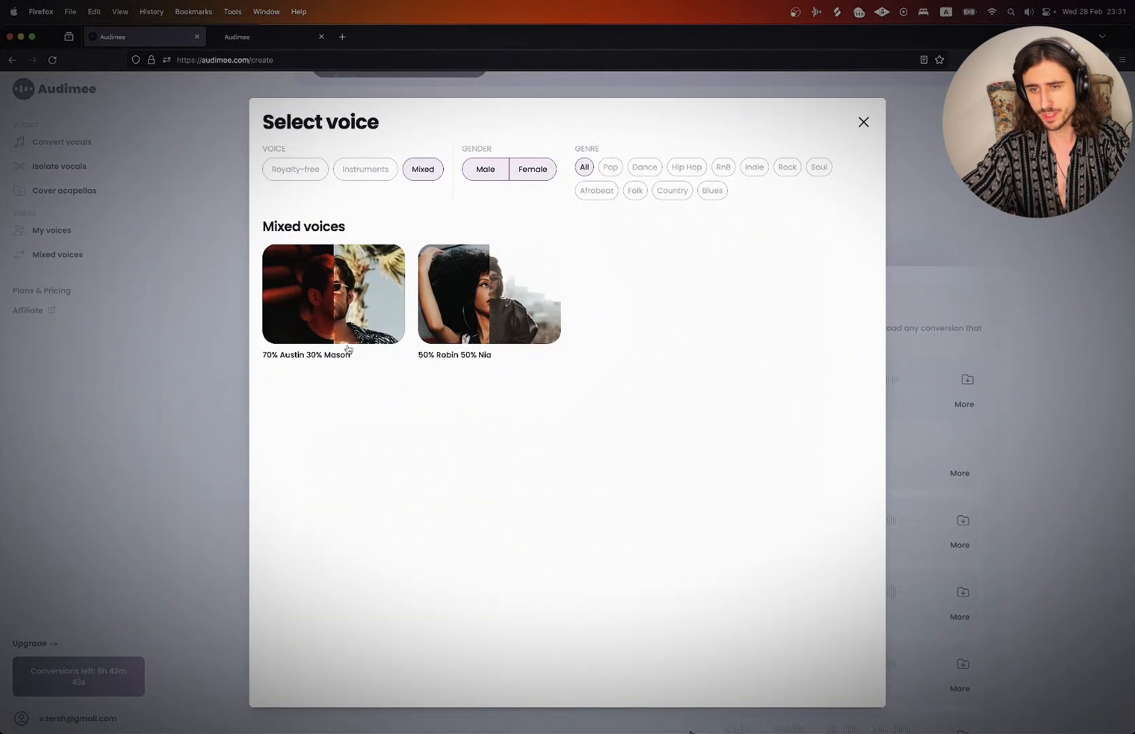
pyautogui.click(299, 171)
pyautogui.scroll(-3, 611, 480)
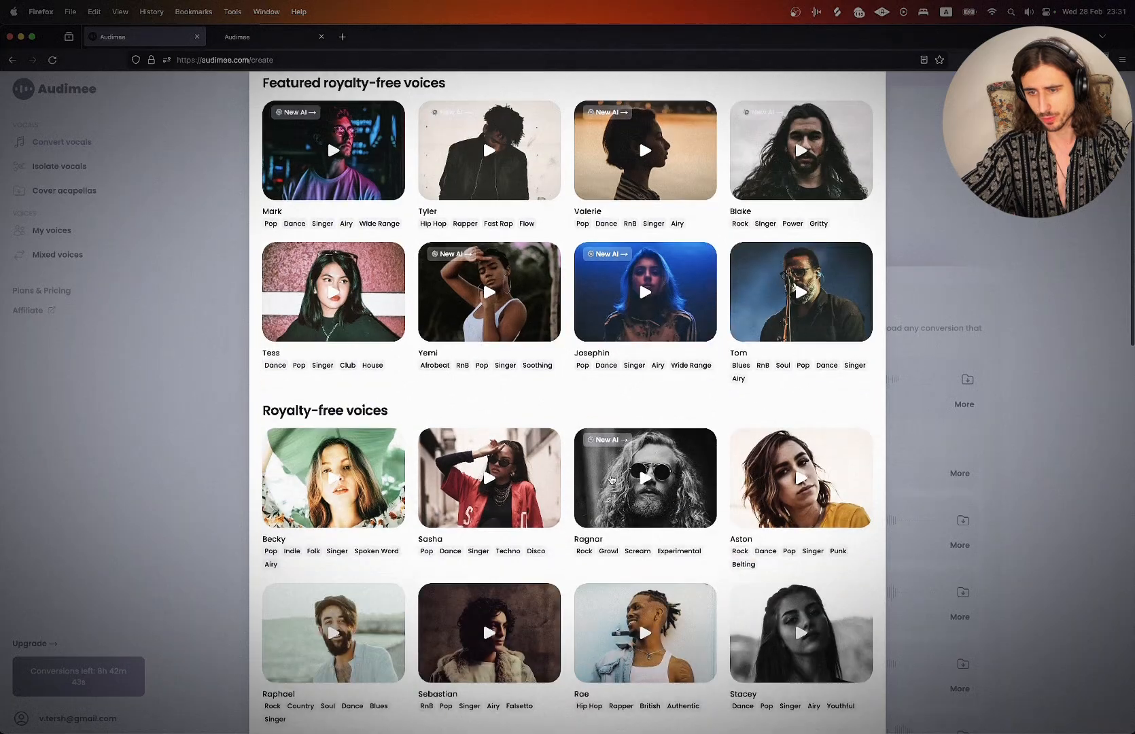
pyautogui.scroll(-10, 612, 480)
pyautogui.click(489, 359)
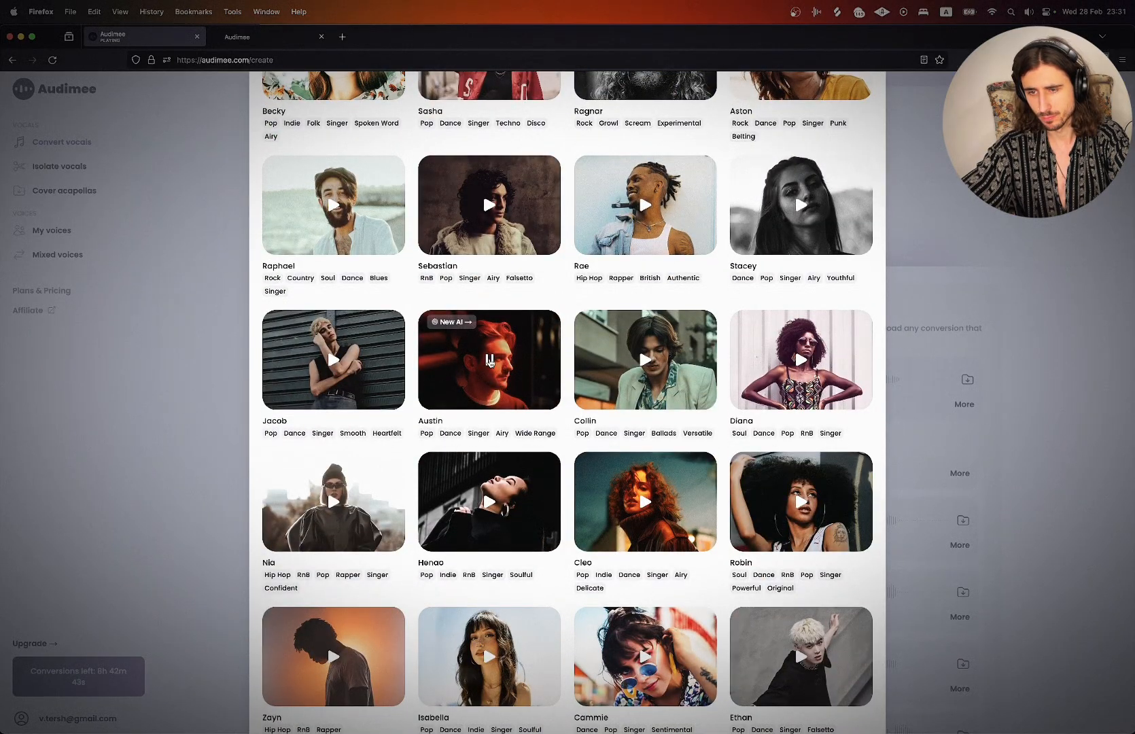
pyautogui.scroll(-6, 515, 365)
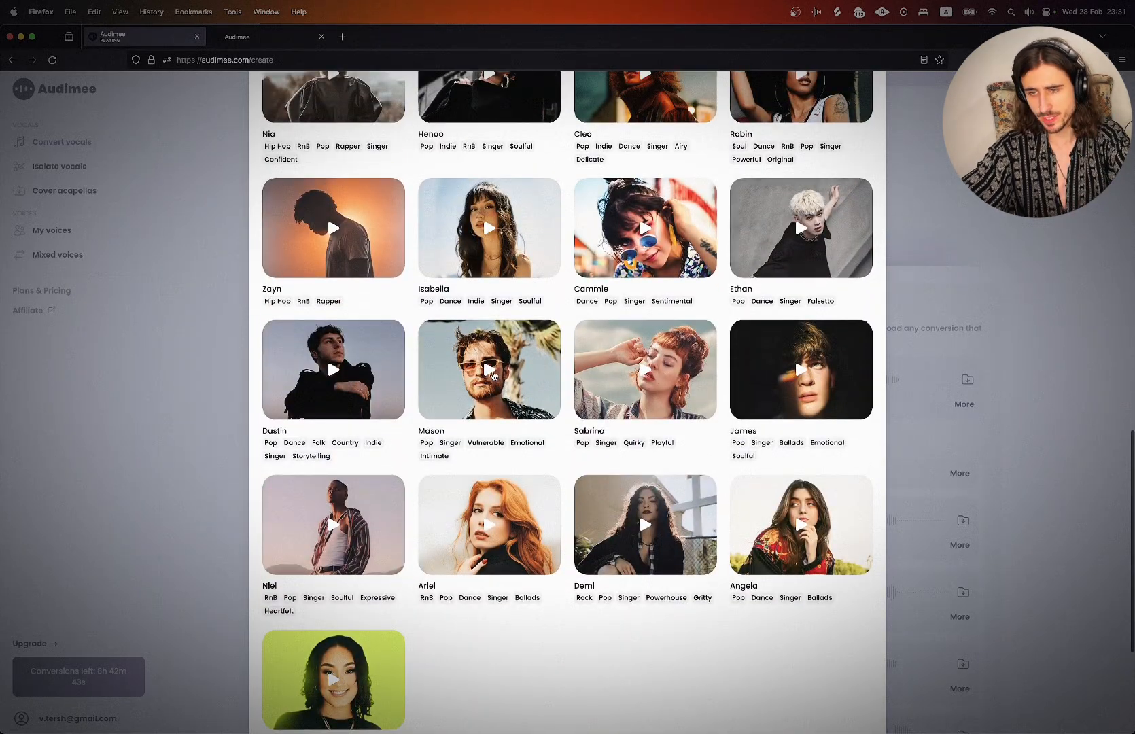
pyautogui.click(494, 376)
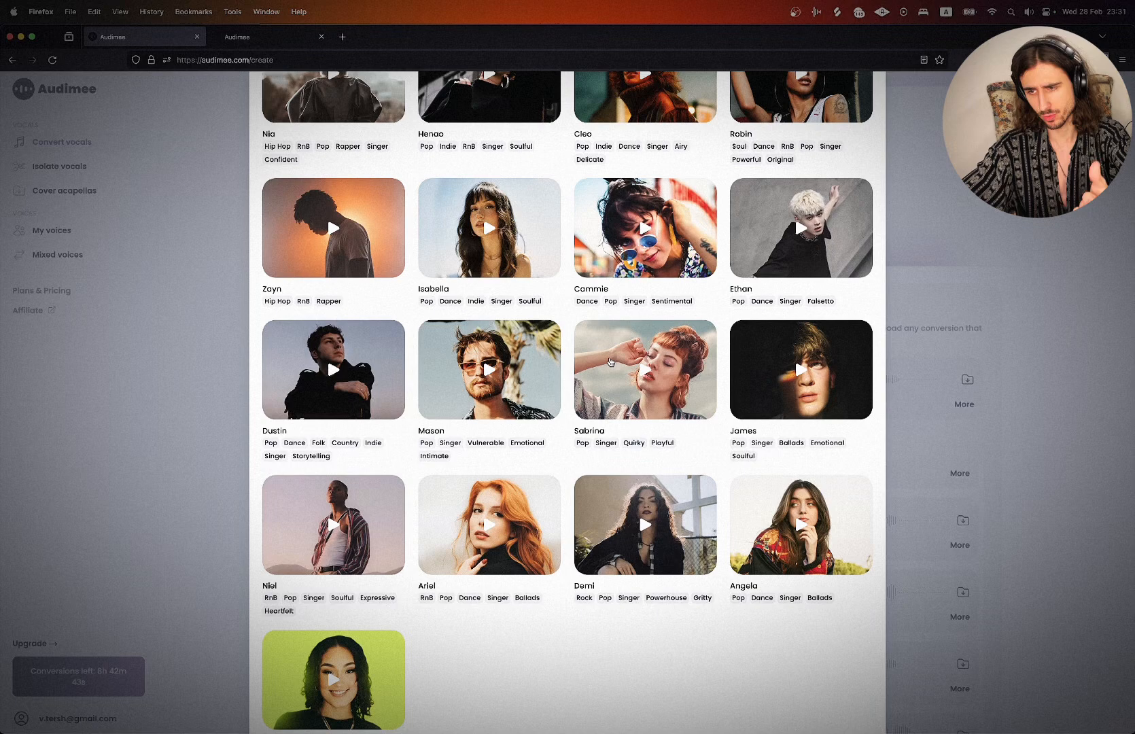
pyautogui.click(1060, 359)
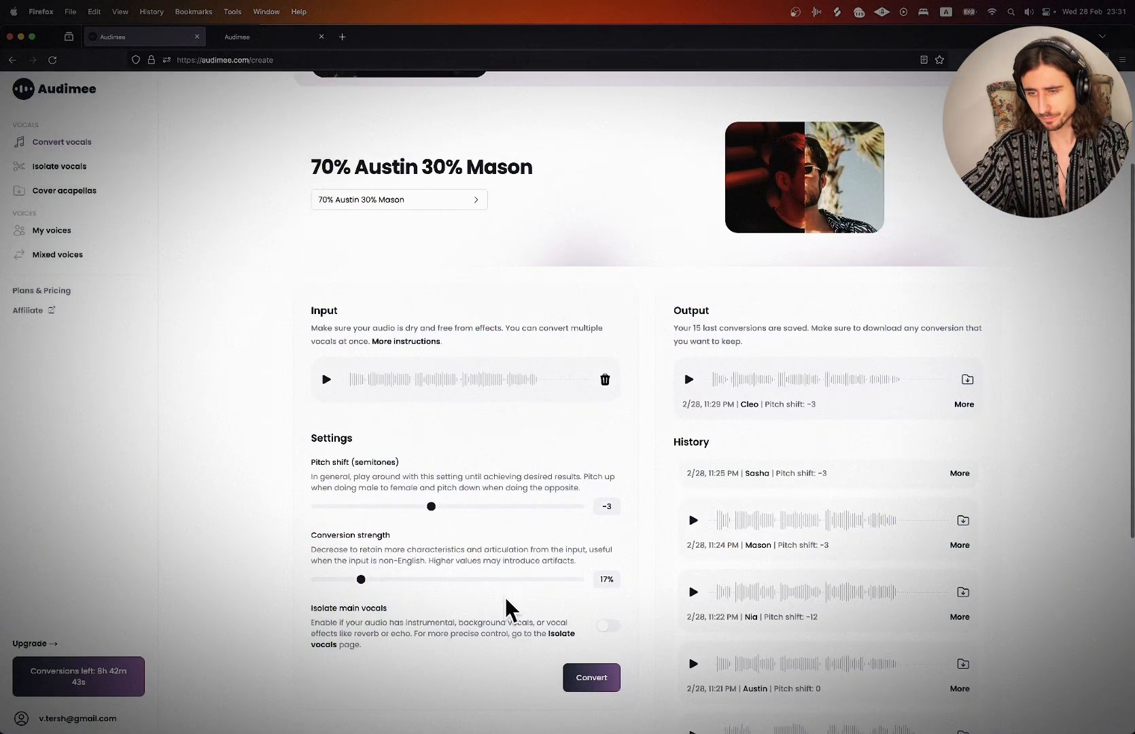
# - Convert the input vocal to 70% Austin 30% Mason at pitch shift -3, then preview and download the result
pyautogui.click(596, 678)
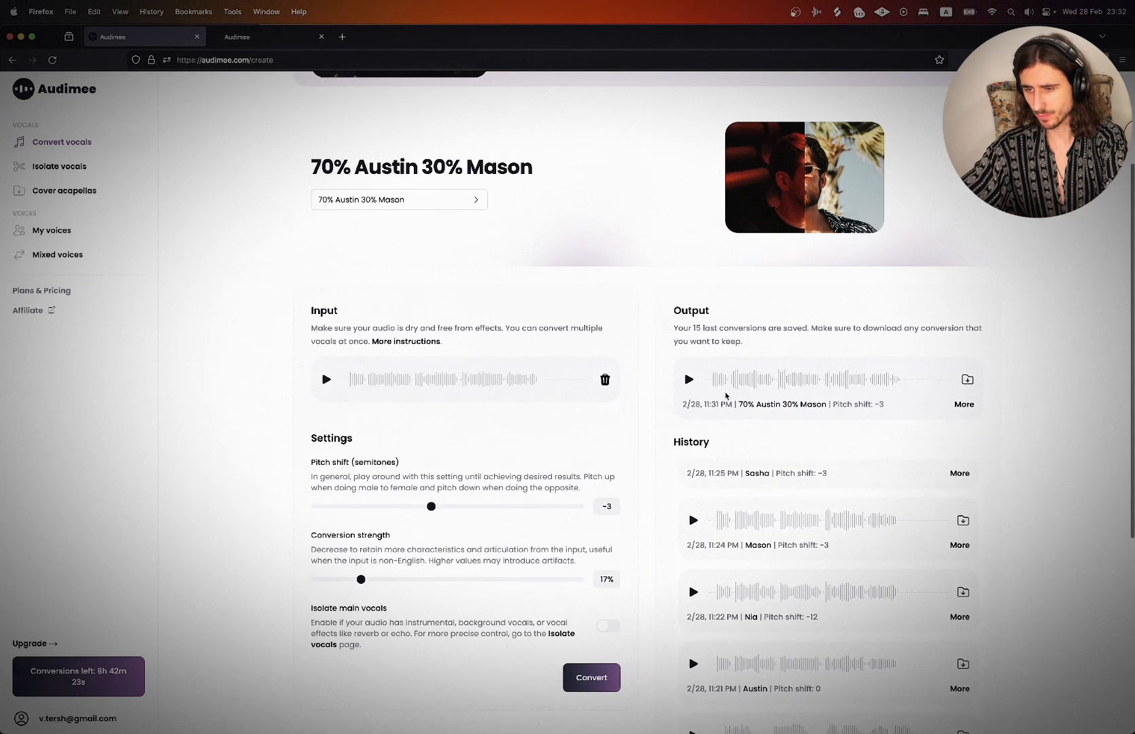
pyautogui.click(688, 381)
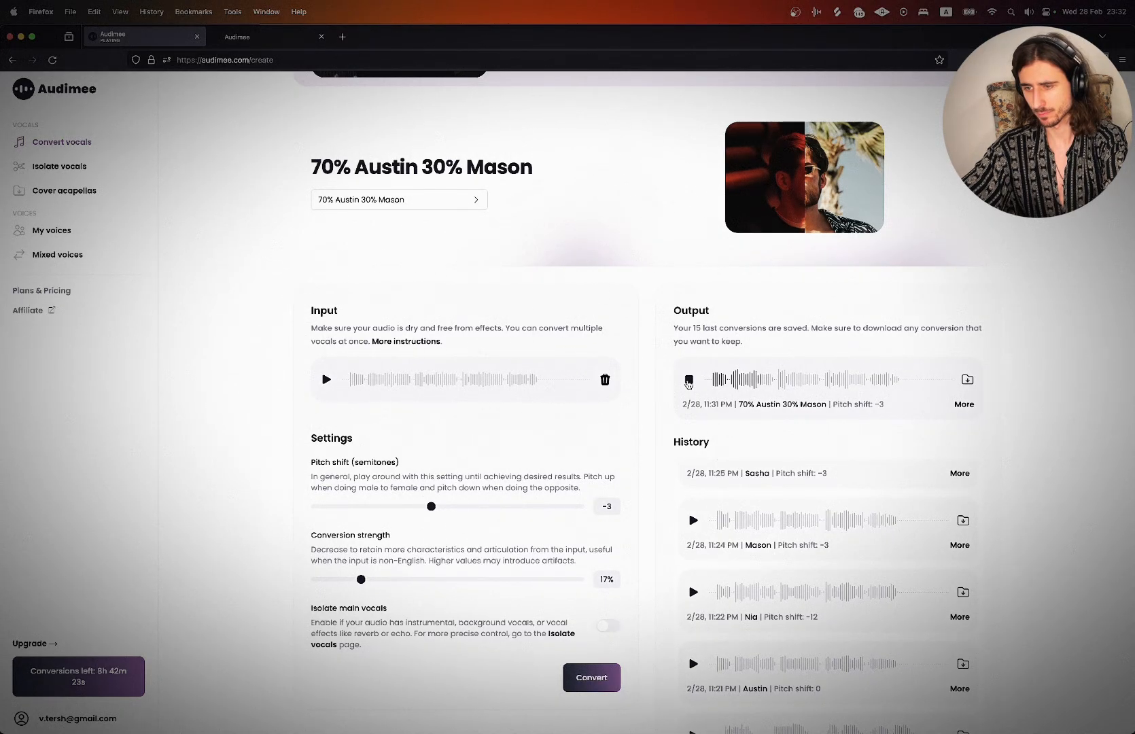
pyautogui.click(691, 381)
pyautogui.click(966, 379)
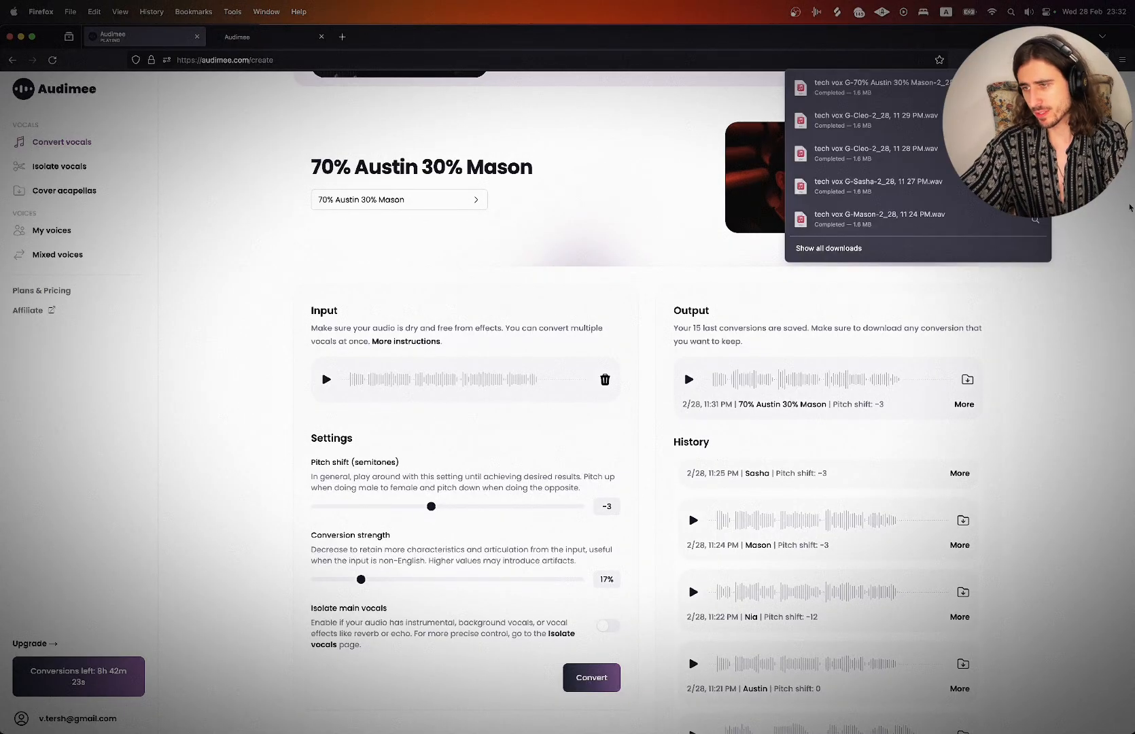
# - Locate the downloaded 70% Austin 30% Mason file, then in Ableton Live add a track between Mason and Cleo and paste the audio there
pyautogui.click(1035, 87)
pyautogui.press('super+Tab')
pyautogui.press('super+Tab')
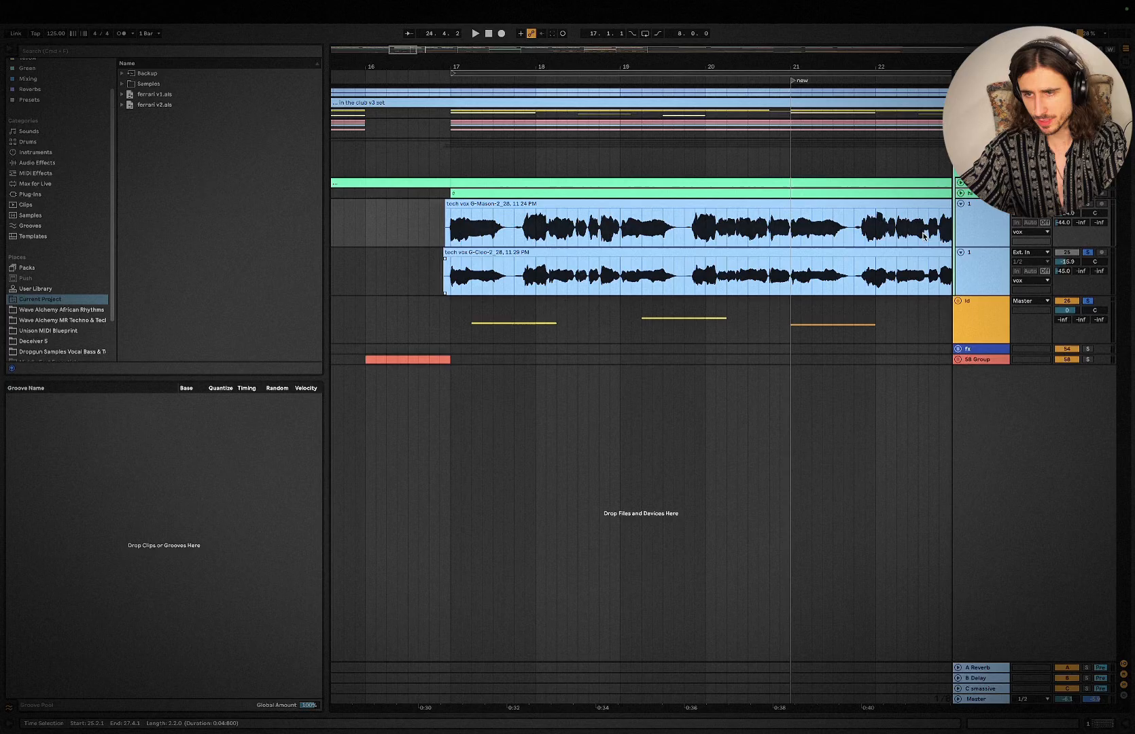
pyautogui.press('super+t')
pyautogui.scroll(5, 470, 263)
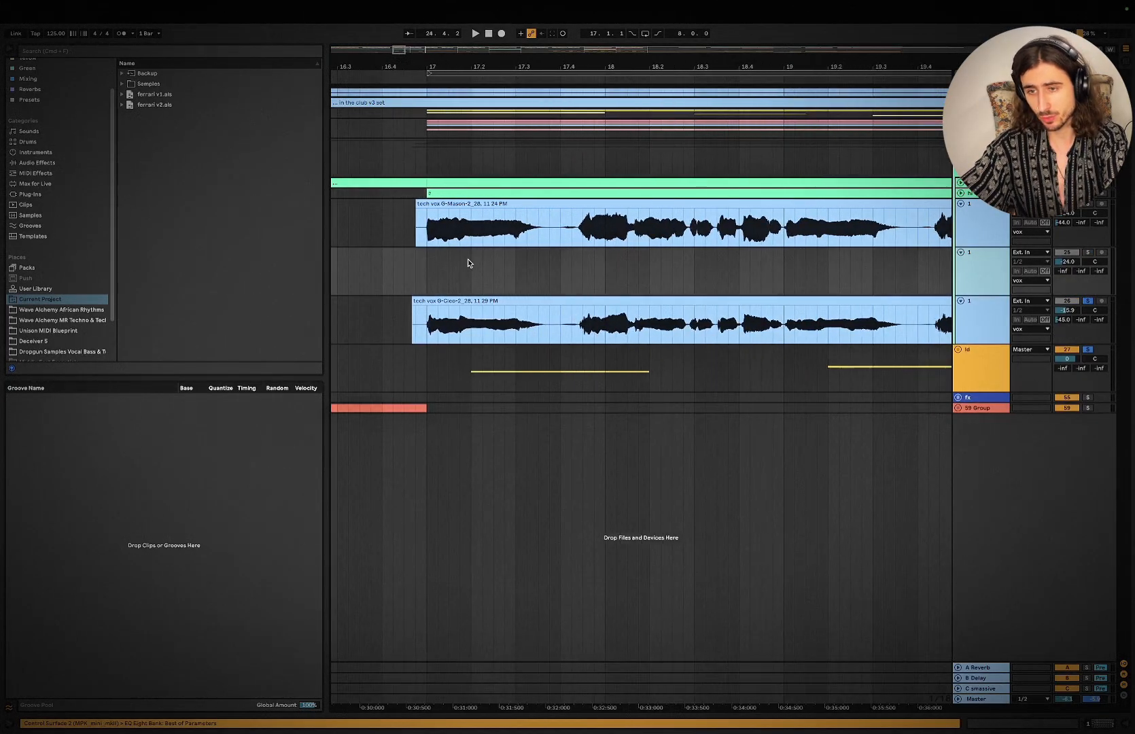
pyautogui.click(406, 255)
pyautogui.press('super+v')
# - Turn off Warp for the 70% Austin 30% Mason clip and move its start to 16.3.3, aligned with the other vocals
pyautogui.doubleClick(447, 254)
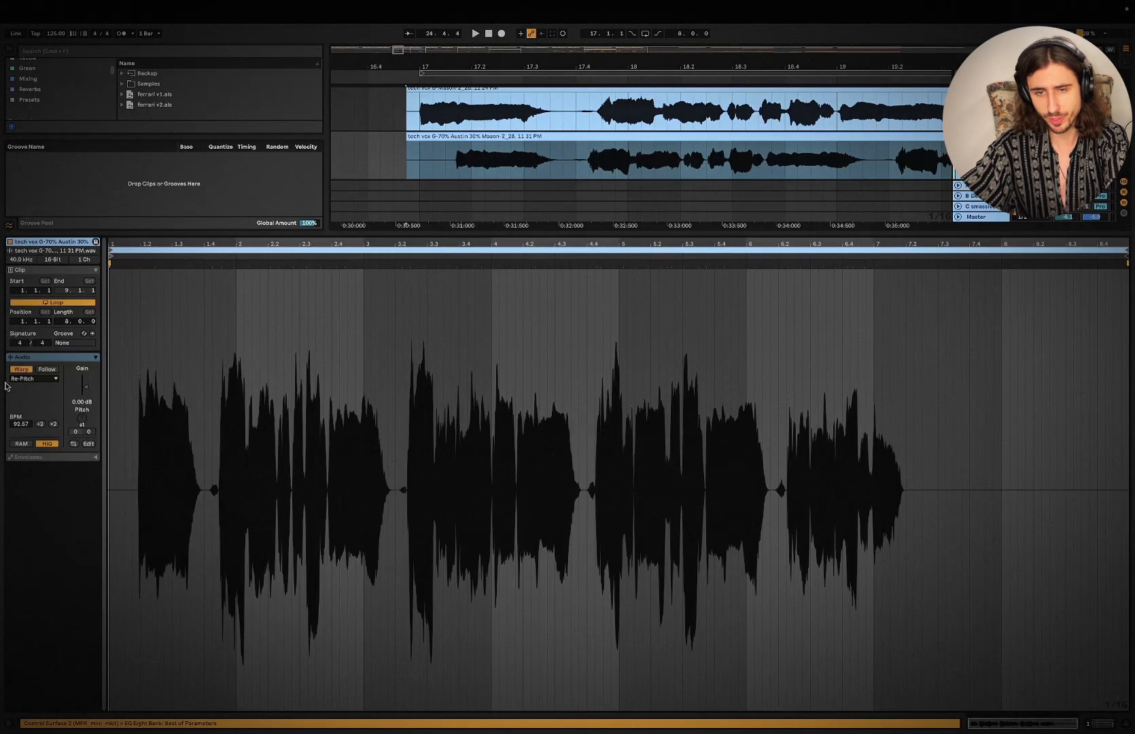
pyautogui.click(14, 371)
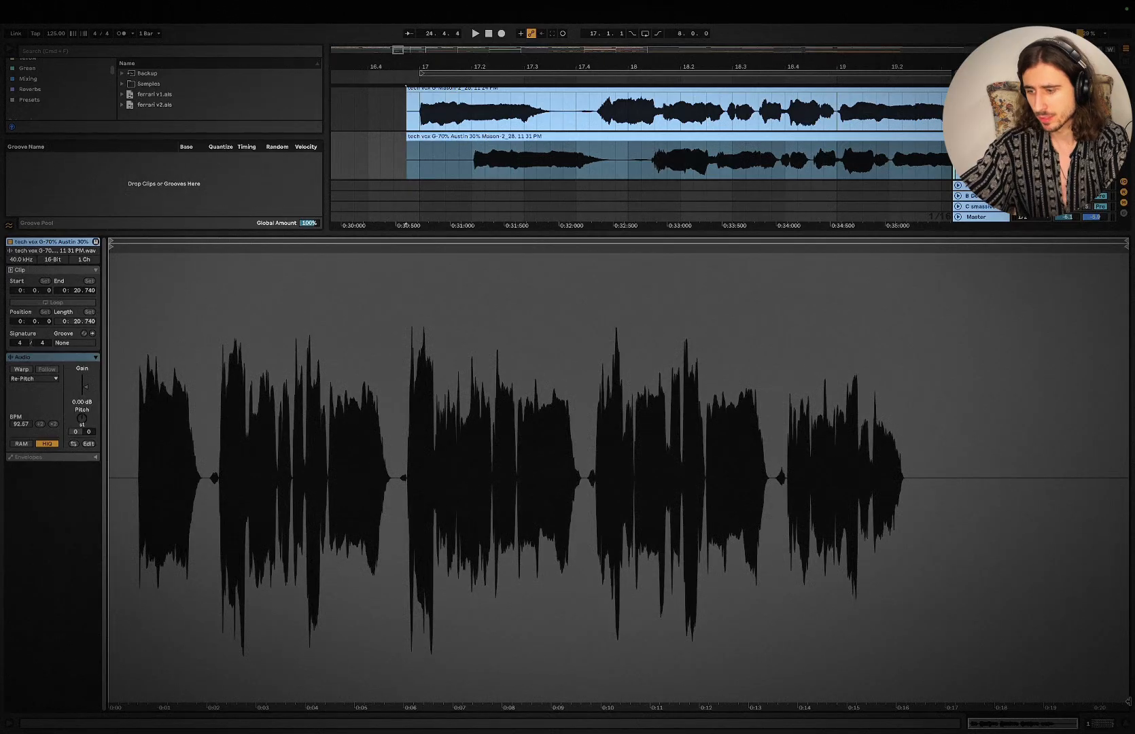
pyautogui.click(1127, 726)
pyautogui.moveTo(528, 254); pyautogui.dragTo(473, 254)
pyautogui.scroll(5, 474, 254)
pyautogui.scroll(-3, 789, 253)
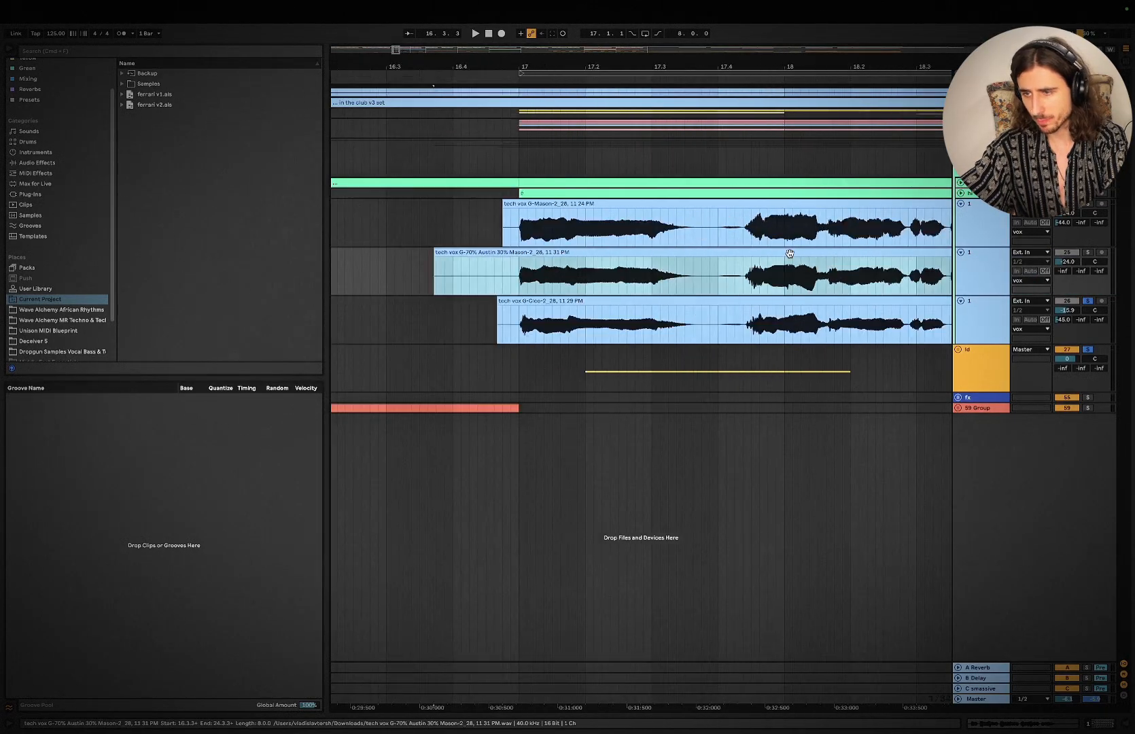
# - Solo the 70% Austin 30% Mason track and audition its opening phrases
pyautogui.scroll(-3, 789, 254)
pyautogui.press('space')
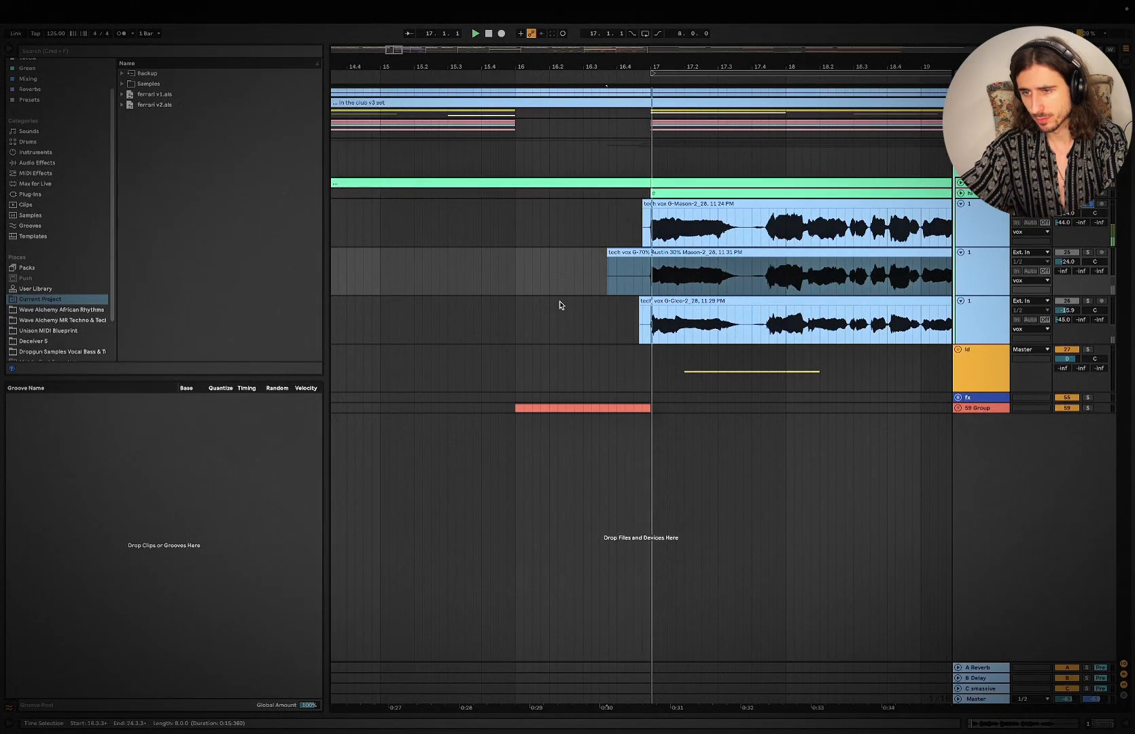
pyautogui.click(1087, 253)
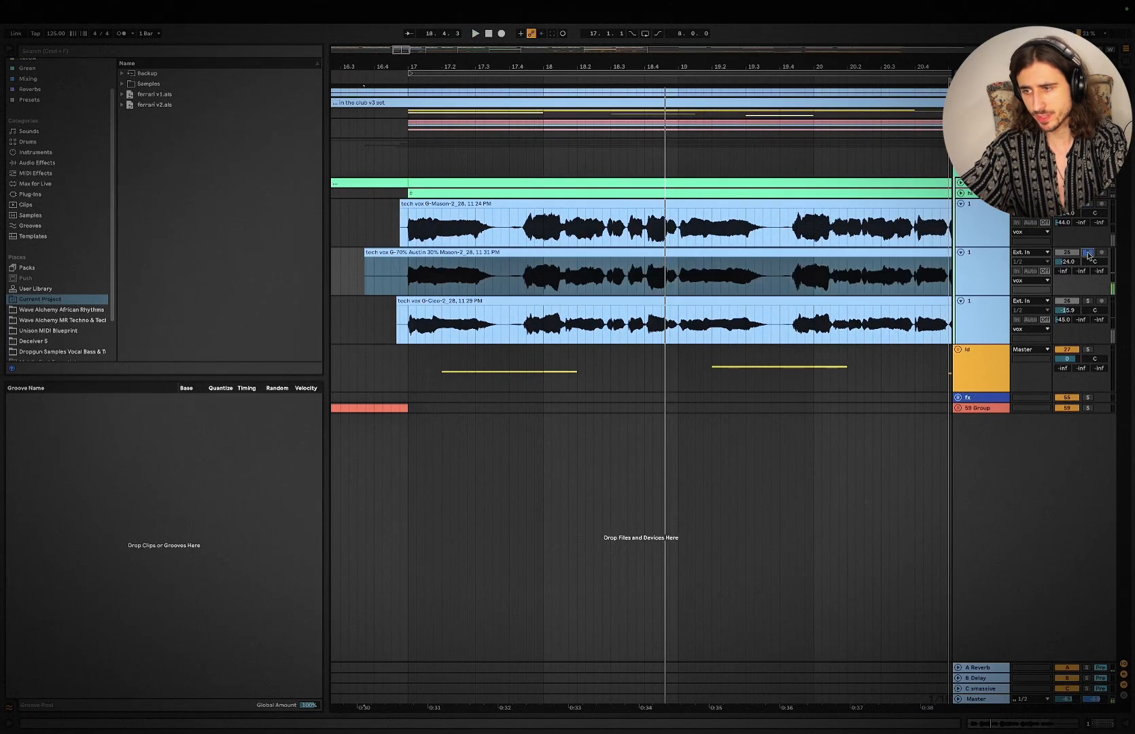
pyautogui.press('space')
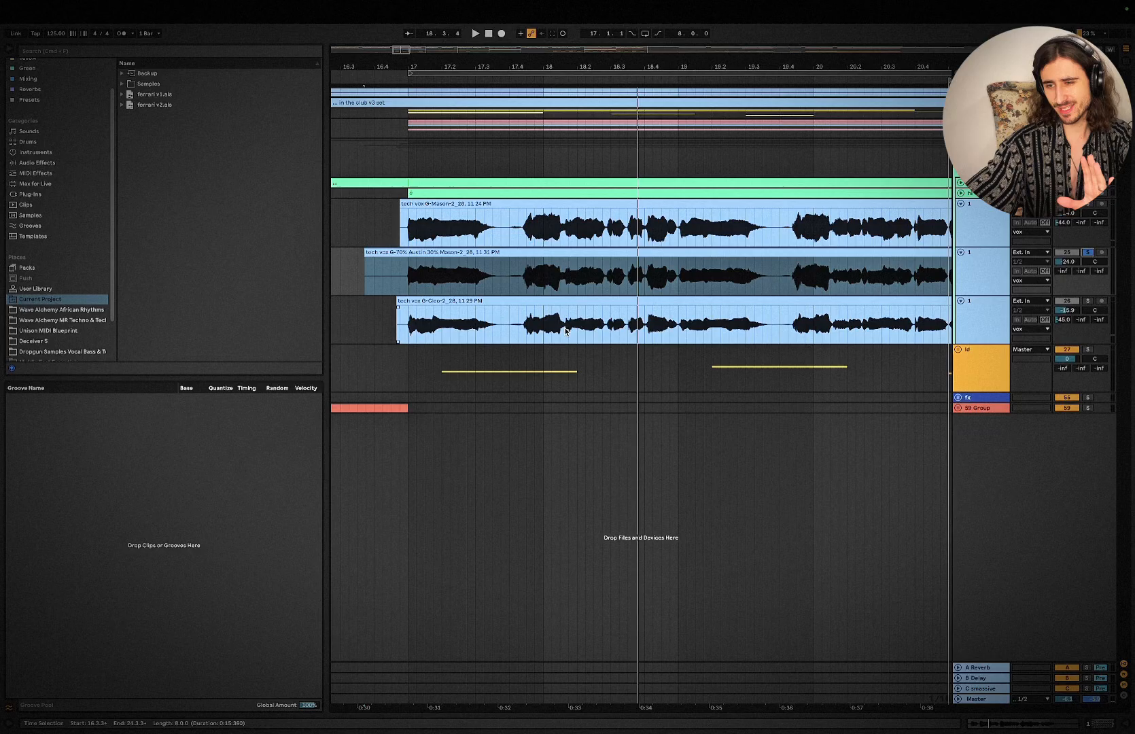
# - Trim the start of the 70% Austin 30% Mason clip to 16.4.4
pyautogui.moveTo(362, 254); pyautogui.dragTo(401, 253)
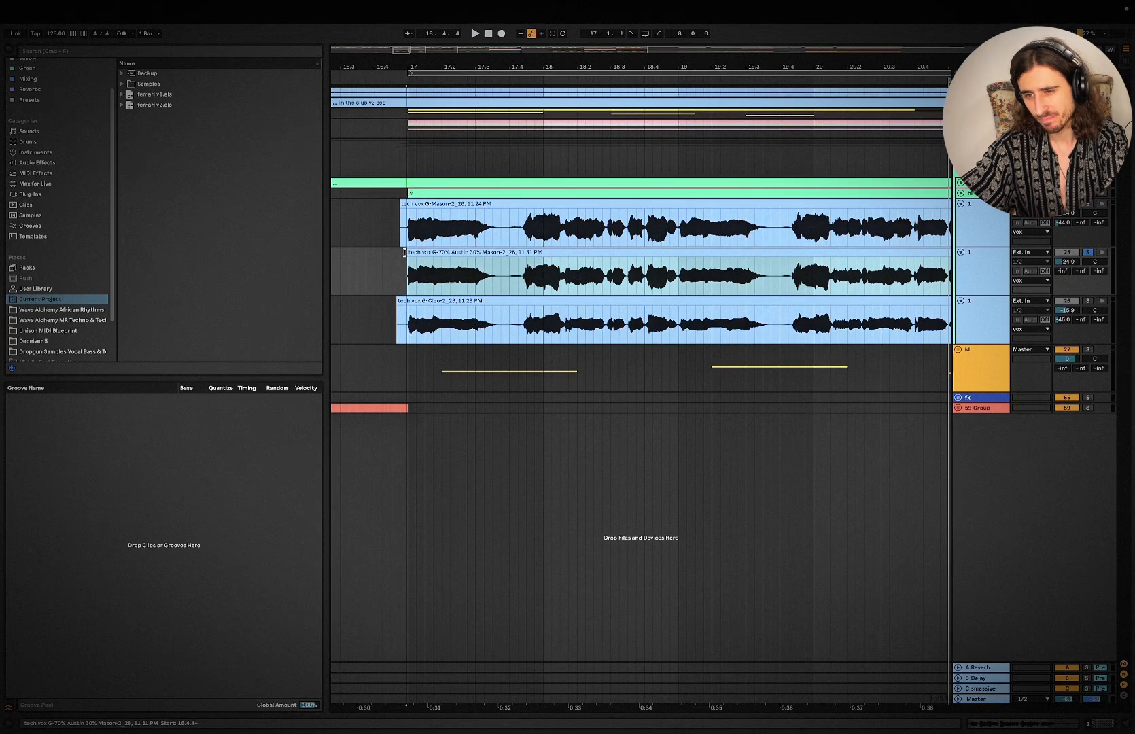
pyautogui.scroll(-3, 399, 252)
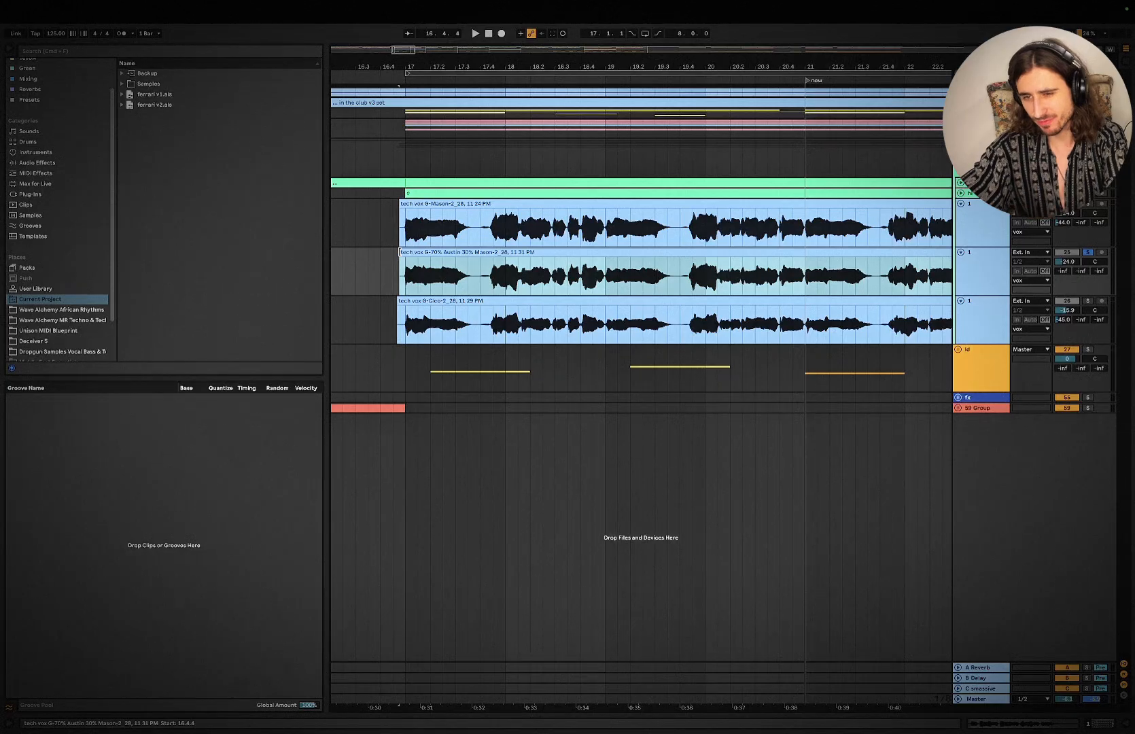
pyautogui.scroll(3, 399, 252)
# - Play the soloed mixed-voice vocal and set its Reverb send to -37.0 dB
pyautogui.press('space')
pyautogui.press('space')
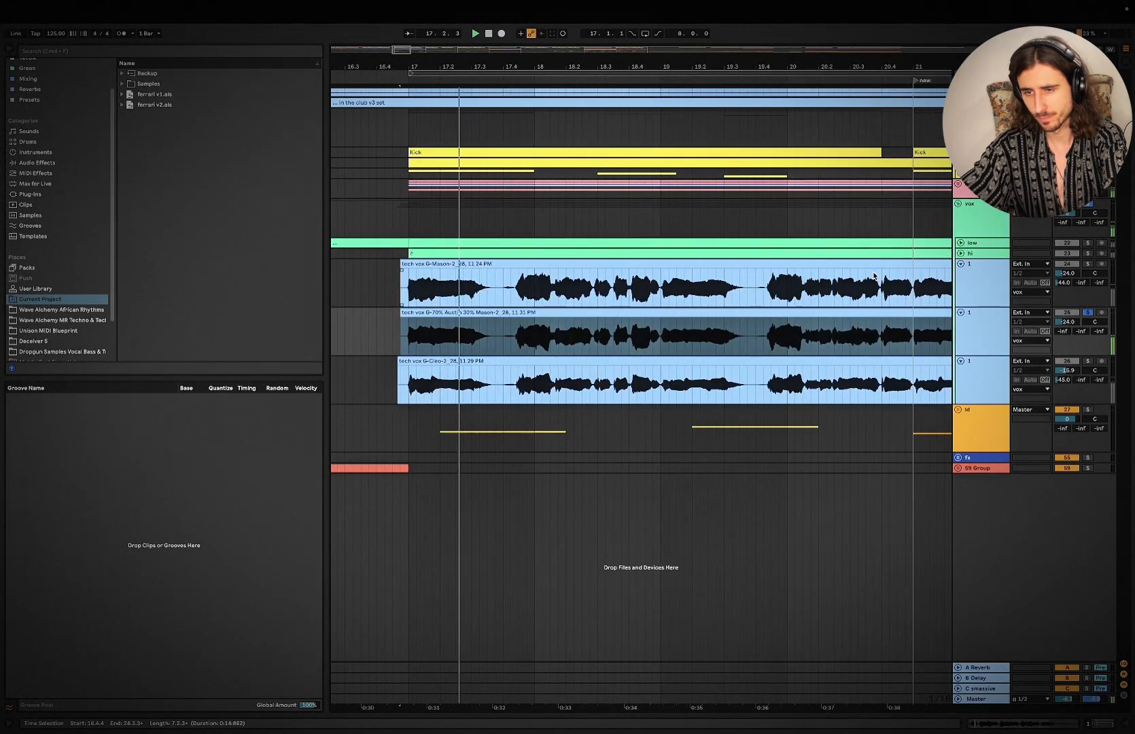
pyautogui.scroll(-3, 872, 275)
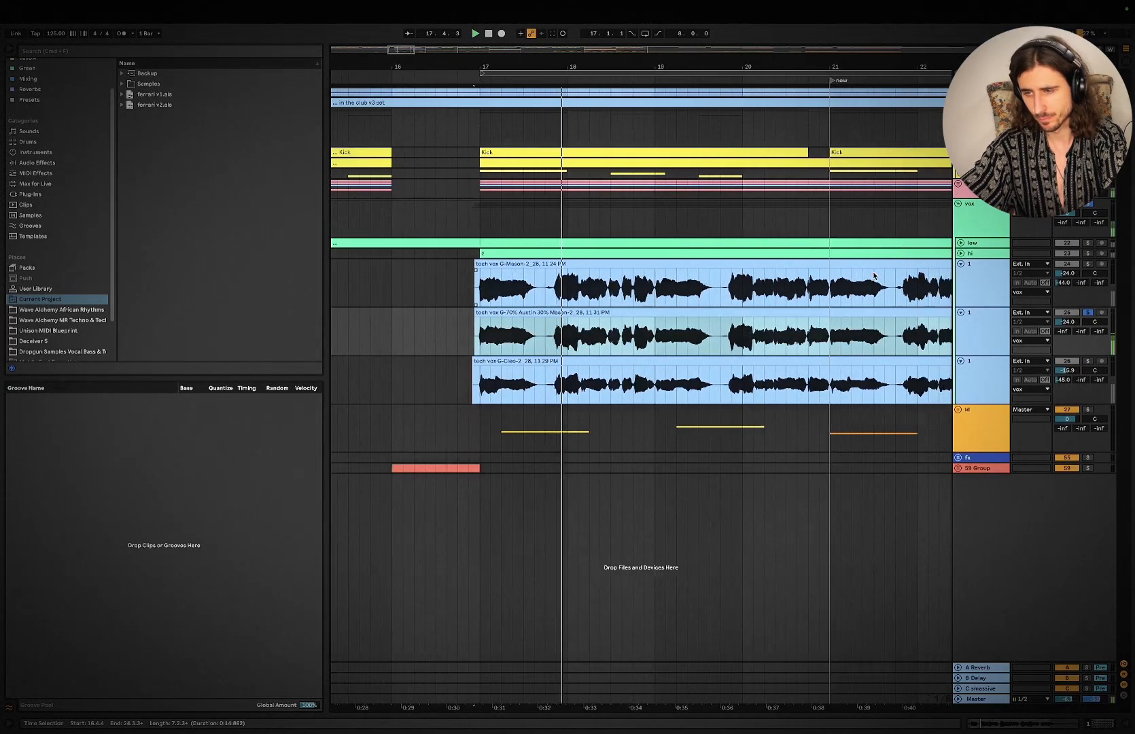
pyautogui.hscroll(1, 873, 275)
pyautogui.moveTo(1062, 331); pyautogui.dragTo(1062, 313)
pyautogui.hscroll(3, 845, 341)
pyautogui.scroll(-3, 845, 341)
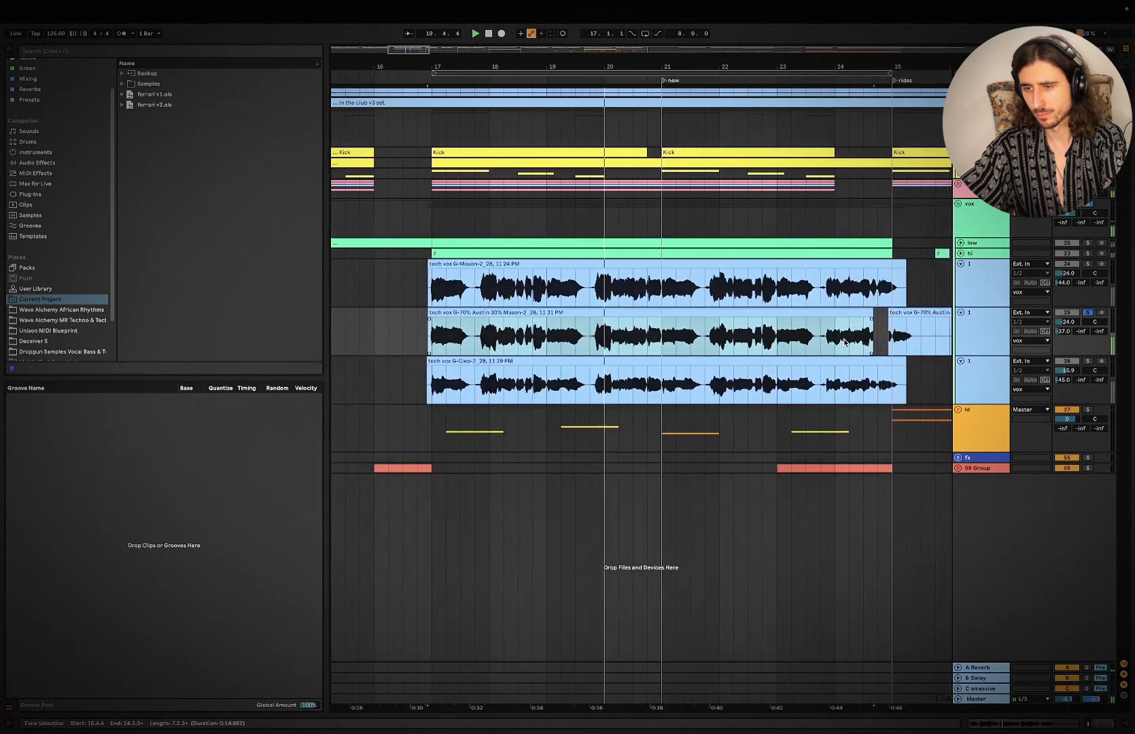
pyautogui.hscroll(1, 845, 342)
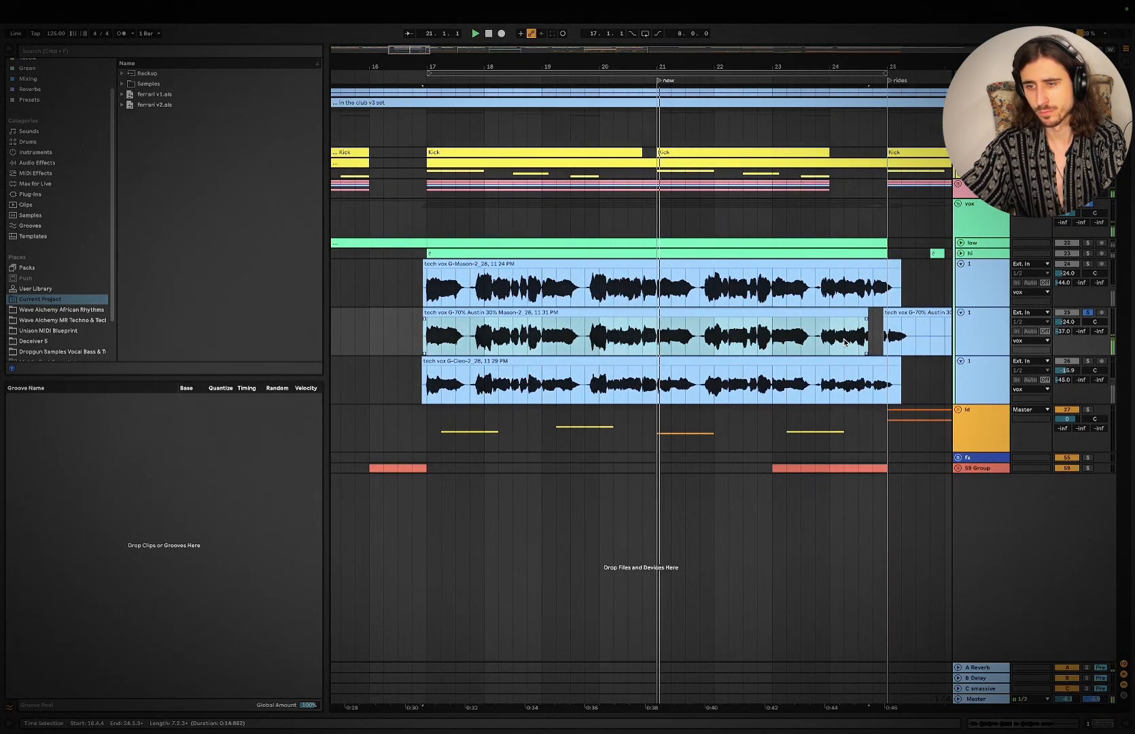
pyautogui.scroll(-2, 845, 341)
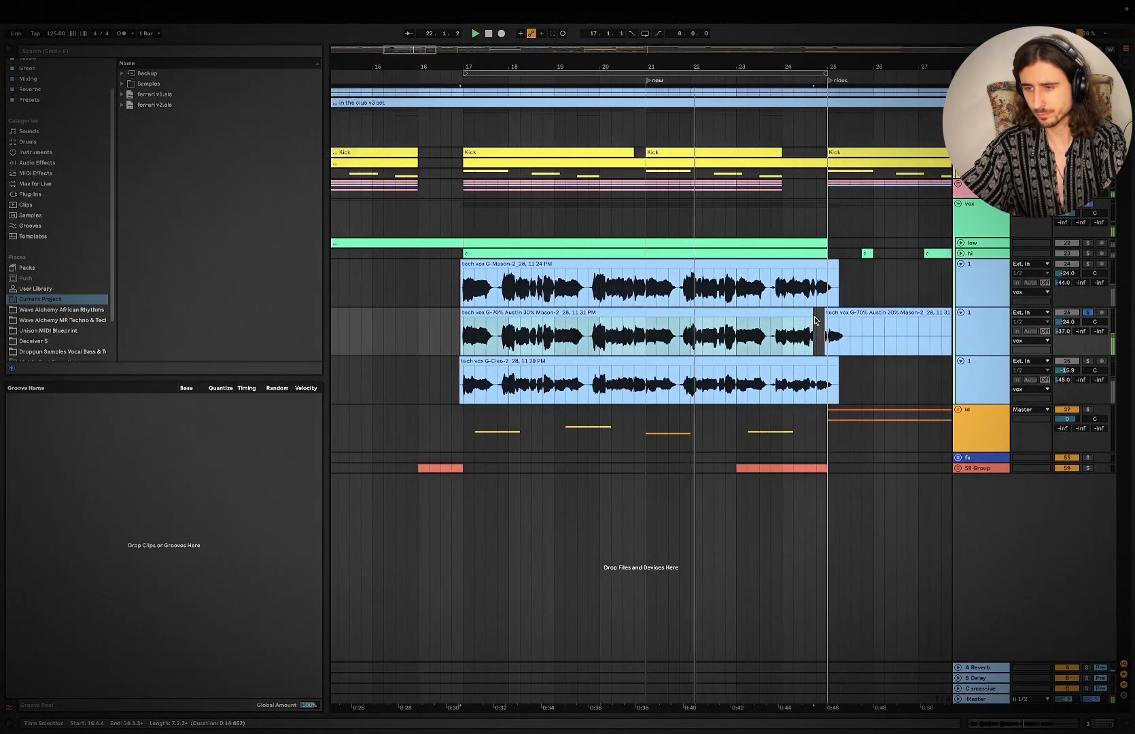
# - Extend the first mixed-voice clip's end to 25.2.1 and delete the leftover clip after it
pyautogui.moveTo(815, 320); pyautogui.dragTo(839, 310)
pyautogui.click(868, 310)
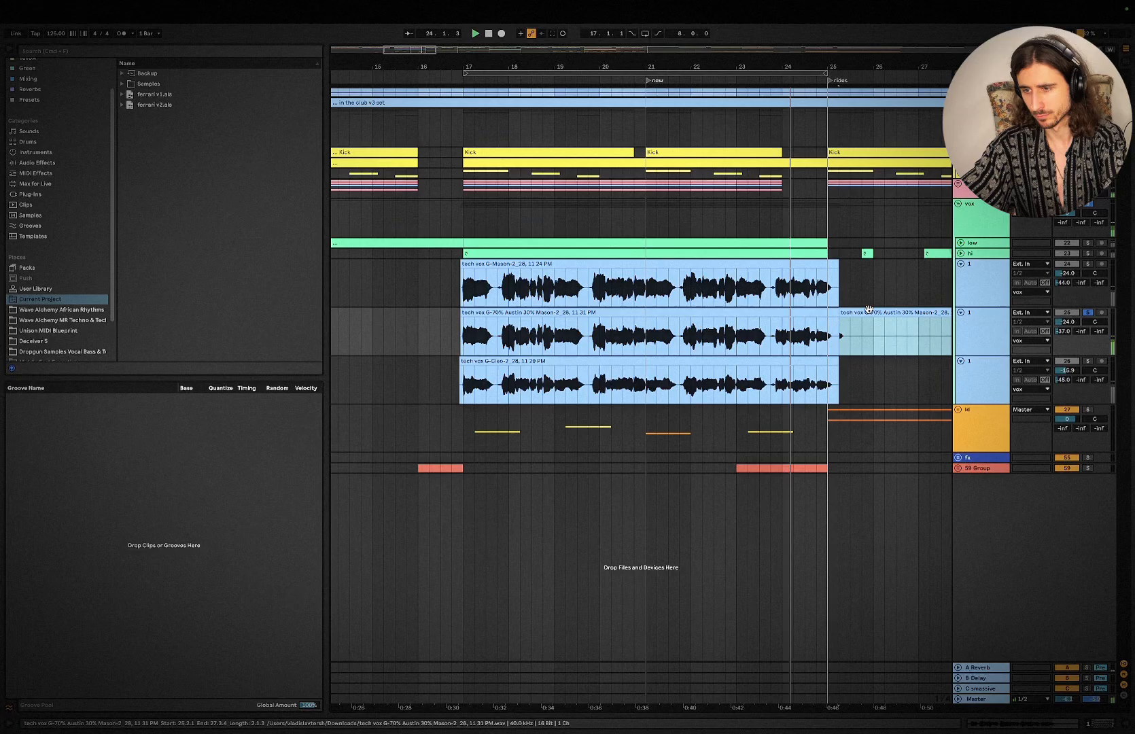
pyautogui.press('Delete')
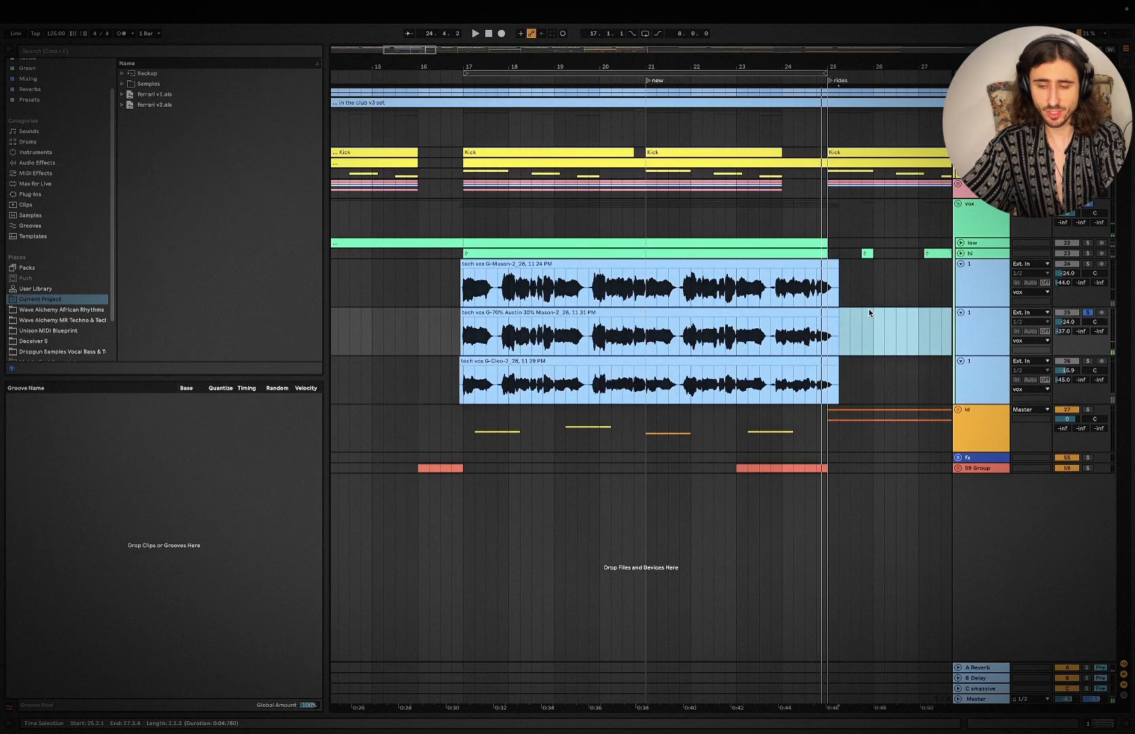
# - Return to Audimee and show the Isolate vocals page with its removal settings
pyautogui.hotkey('ctrl', 'Left')
pyautogui.click(1085, 314)
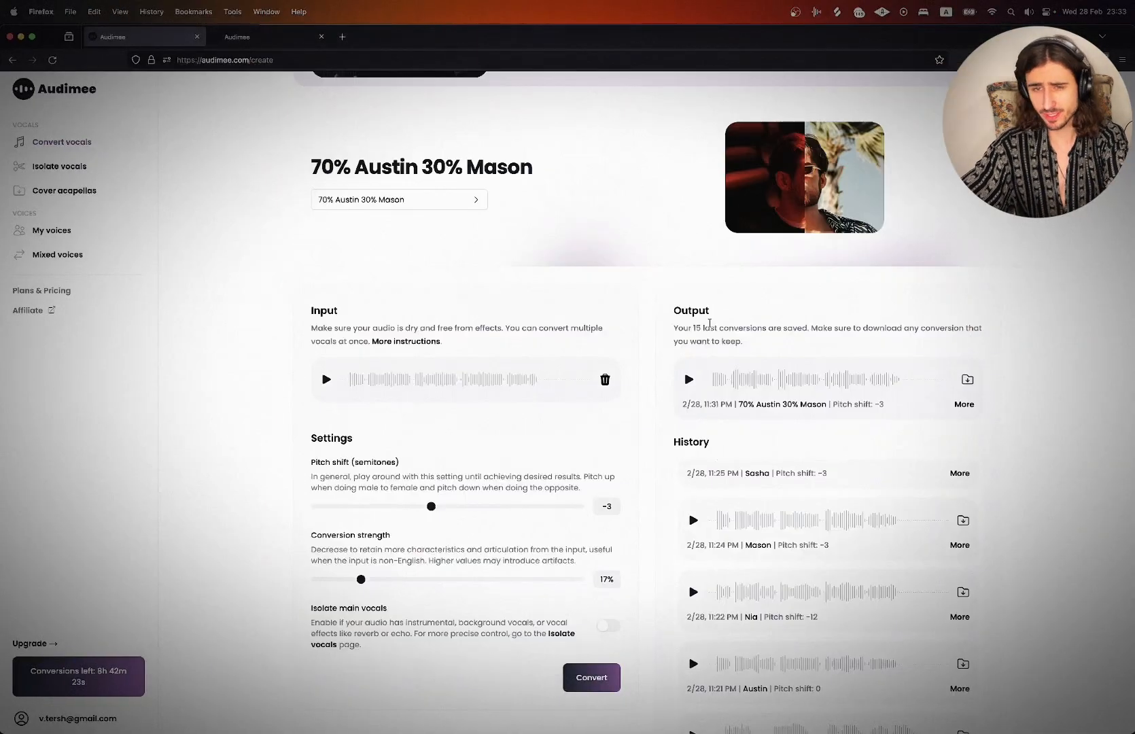
pyautogui.click(264, 41)
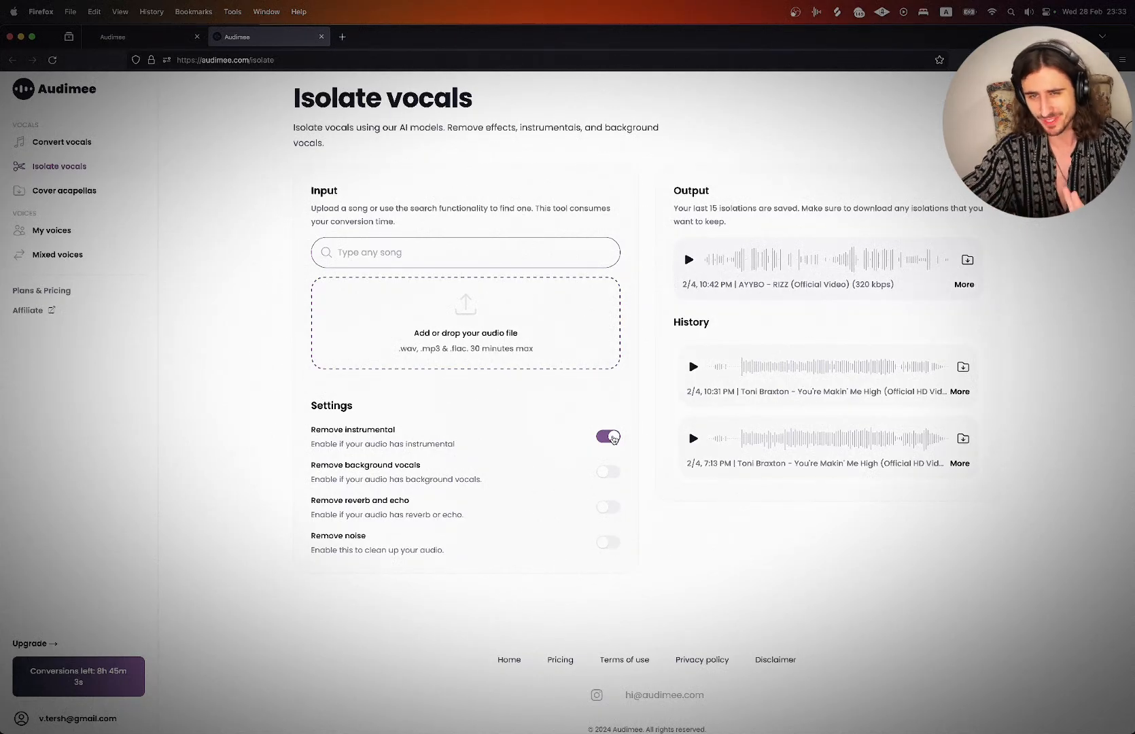
# - Set up a new mixed voice in Audimee combining Tyler at 55% and Josephin at 45%
pyautogui.click(63, 260)
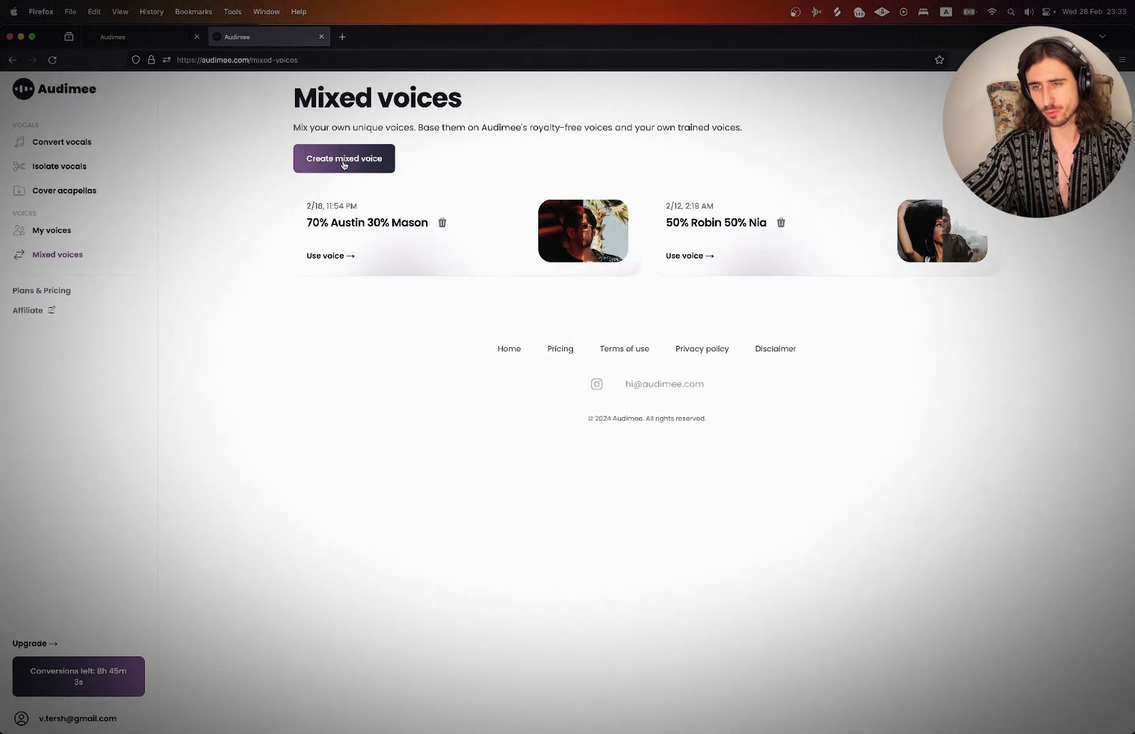
pyautogui.click(310, 160)
pyautogui.click(534, 255)
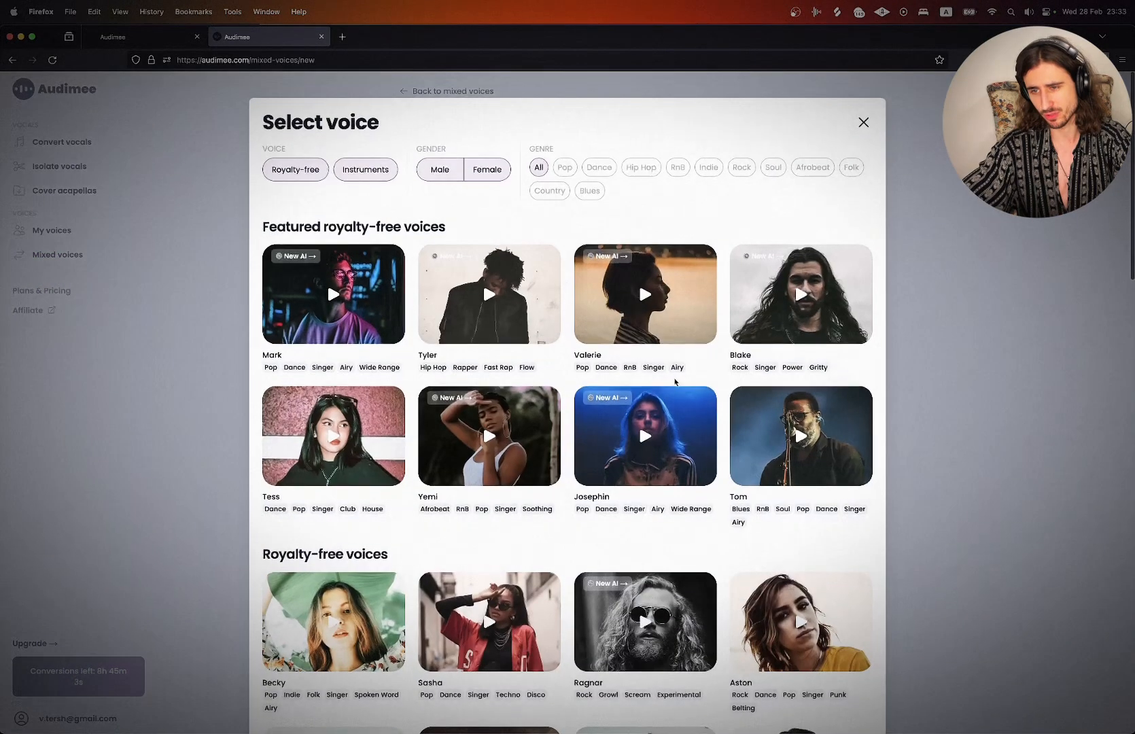
pyautogui.click(538, 306)
pyautogui.click(729, 252)
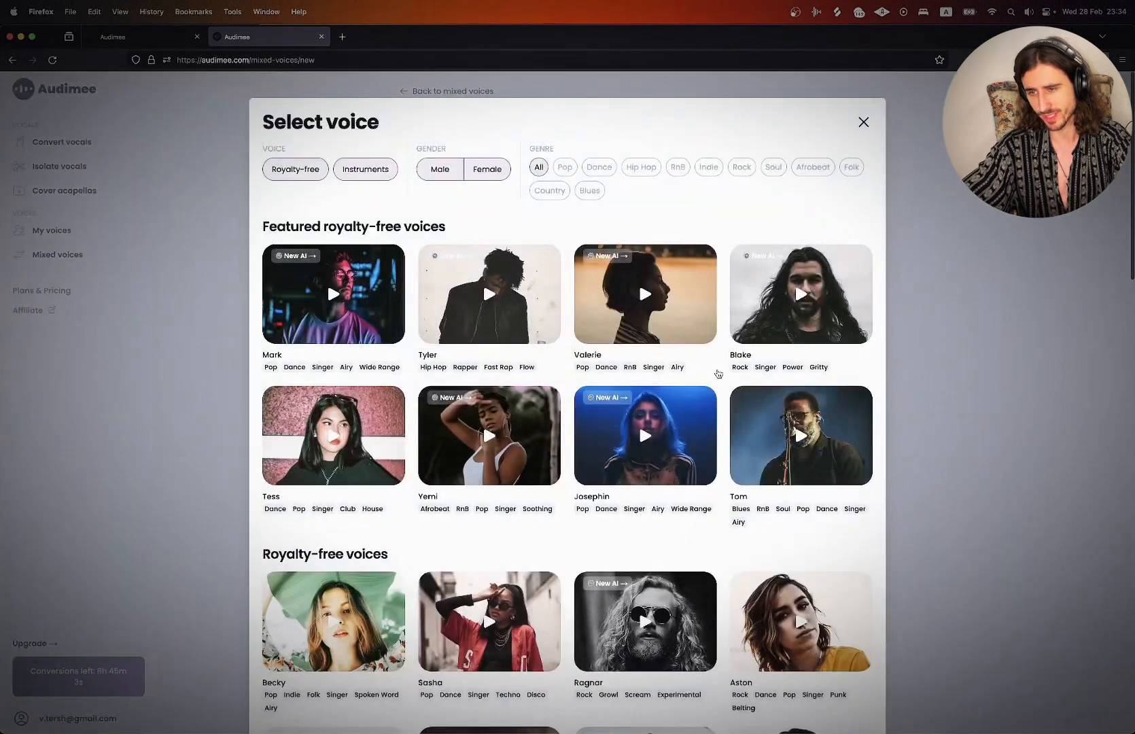
pyautogui.click(694, 455)
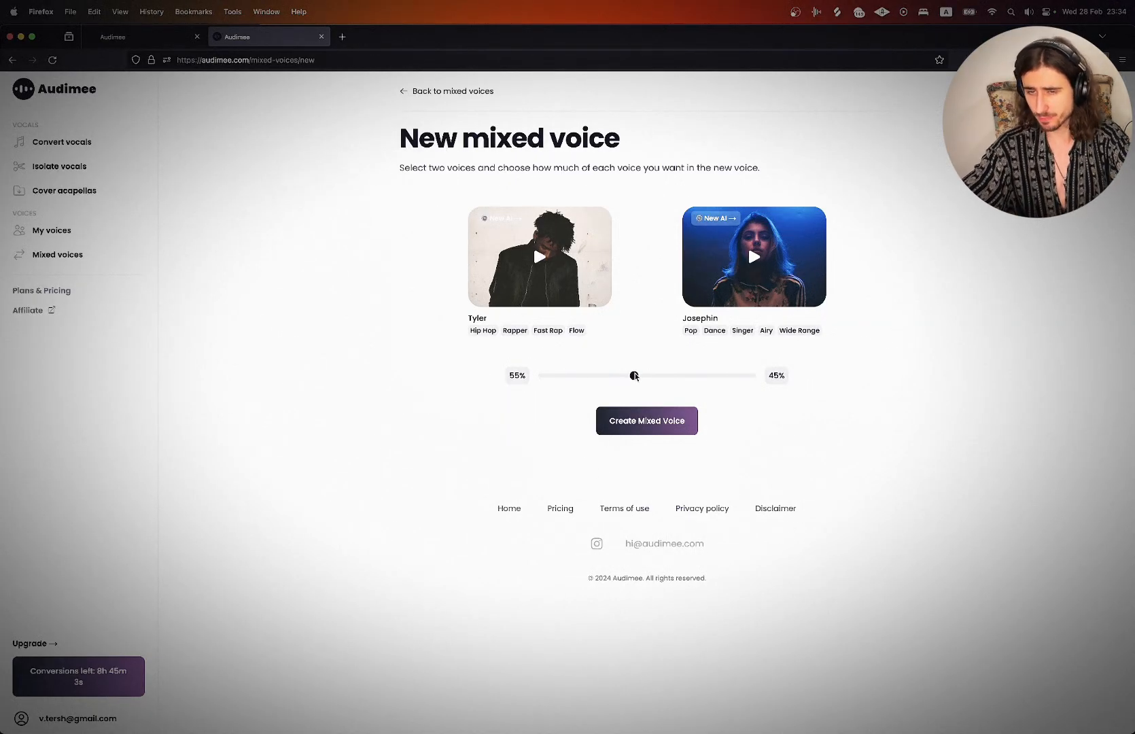
# - Switch back to Ableton Live and unfold the "in the club" audio track at the start of the arrangement
pyautogui.press('super+Tab')
pyautogui.press('super+Tab')
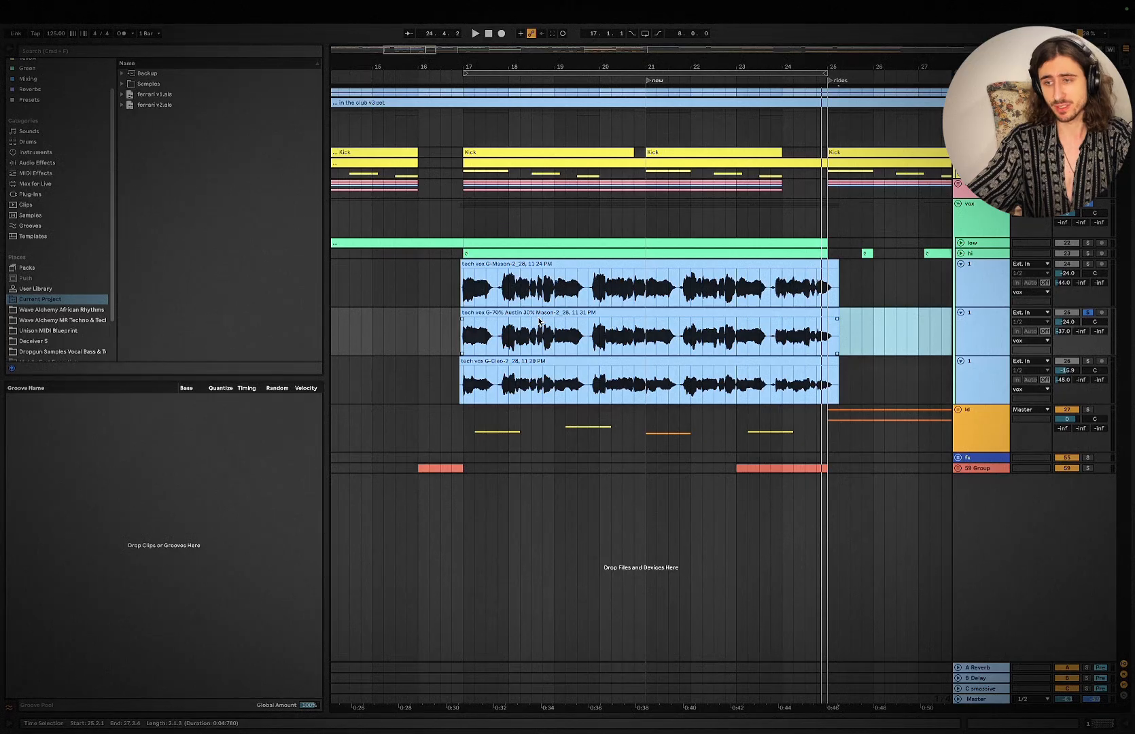
pyautogui.hscroll(-10, 539, 320)
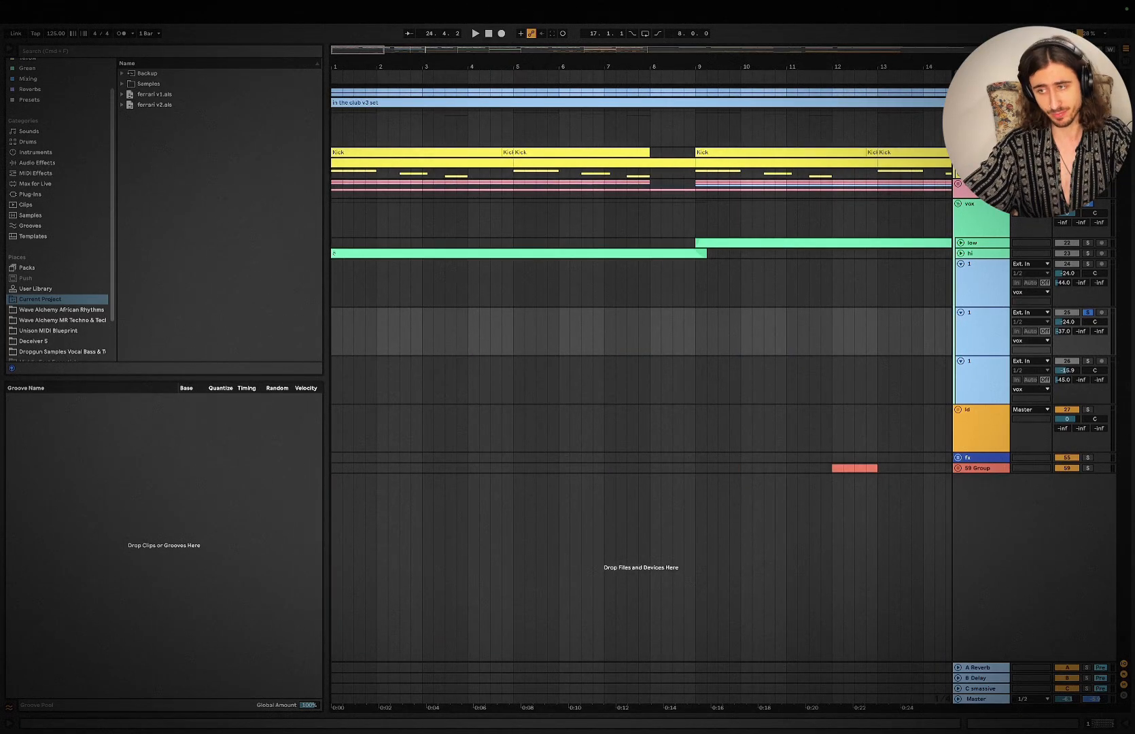
pyautogui.scroll(-3, 641, 380)
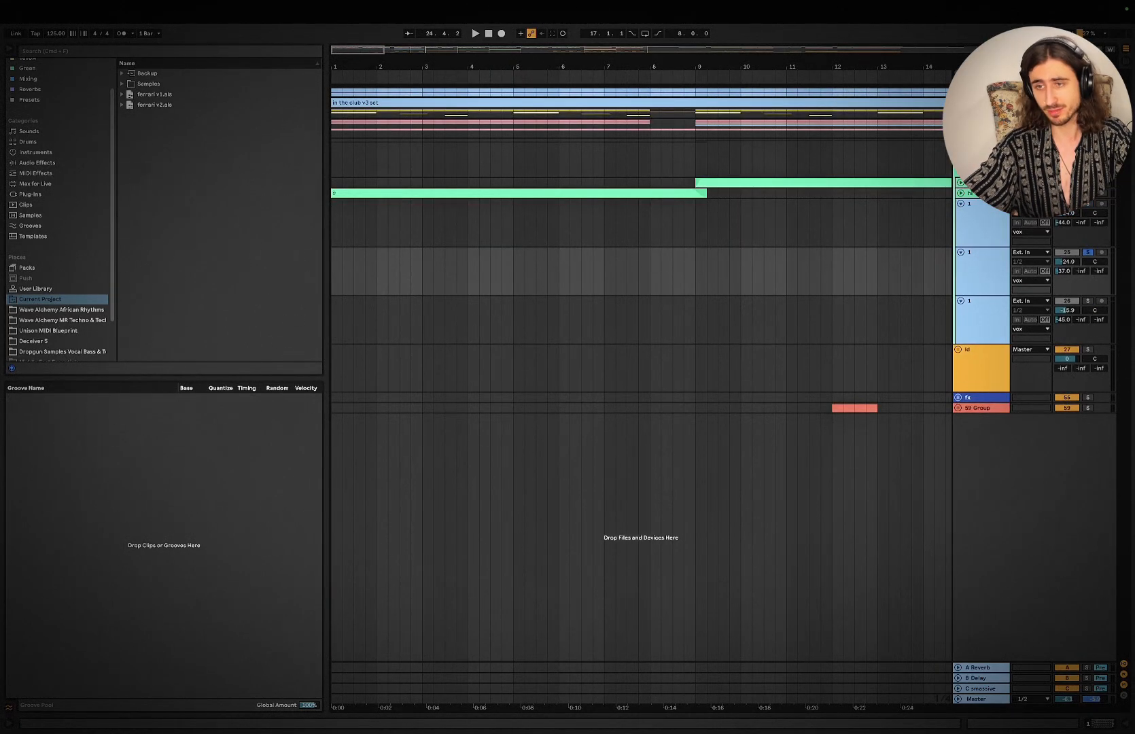
pyautogui.click(958, 103)
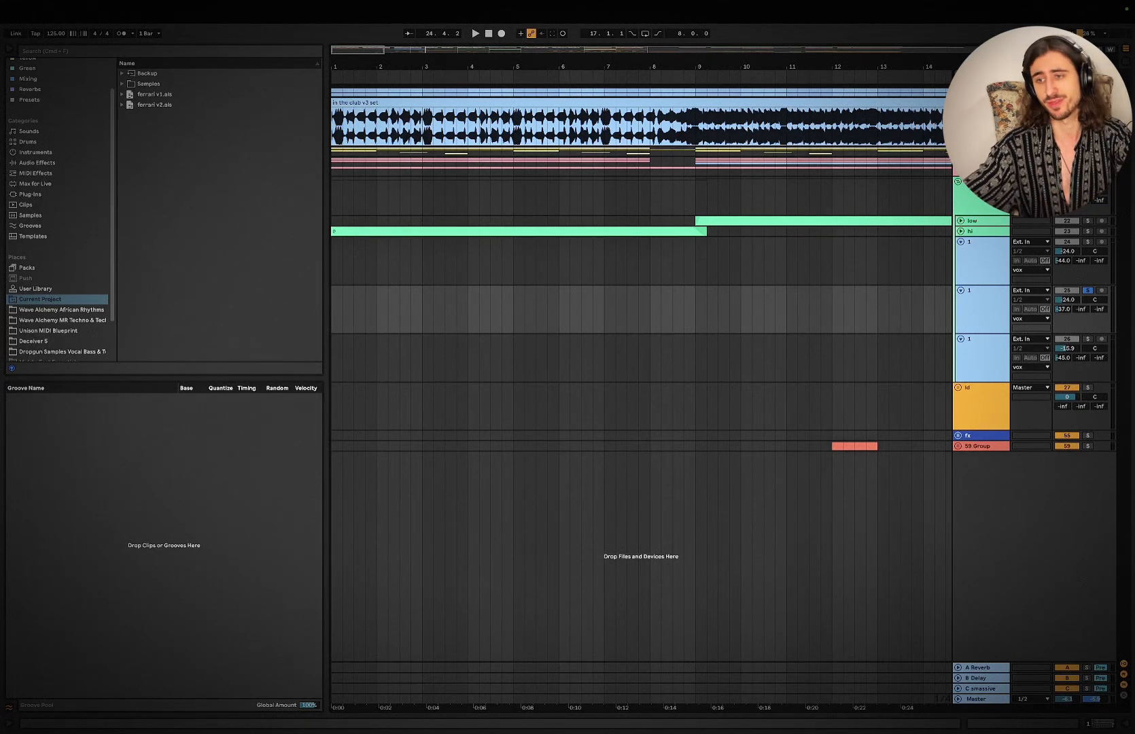
# - Fold the Mason, mixed-voice and Cleo vocal tracks, and collapse the vox group containing them
pyautogui.click(960, 242)
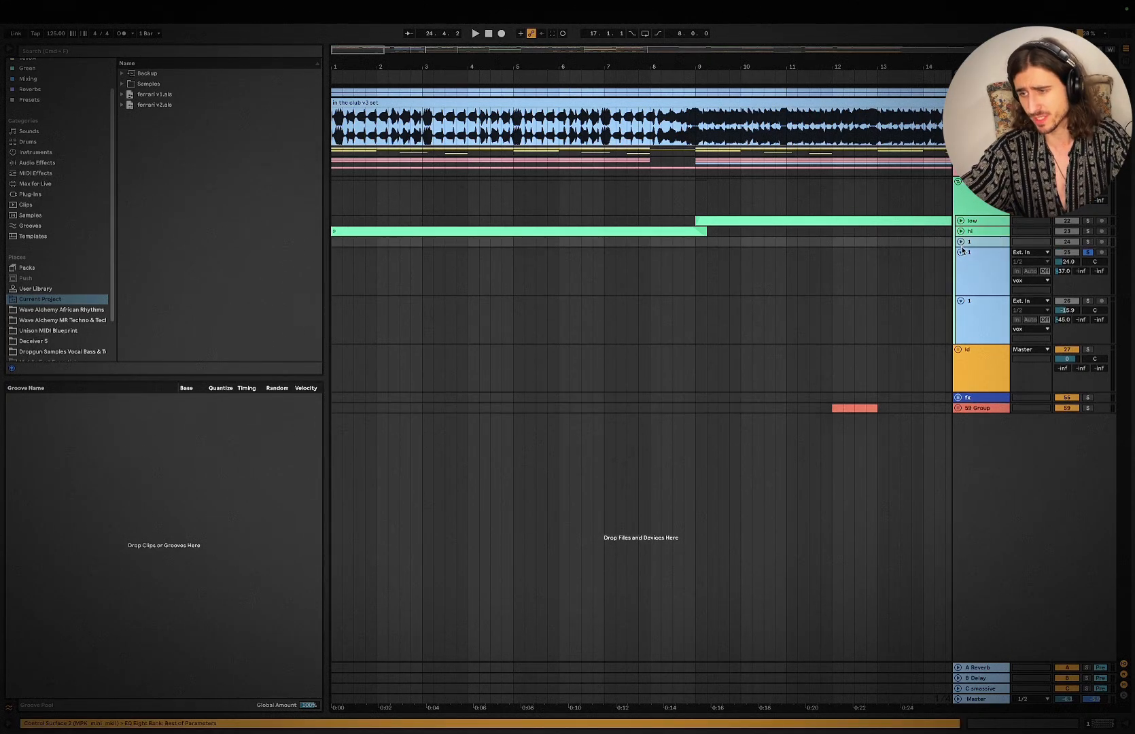
pyautogui.click(960, 253)
pyautogui.click(960, 263)
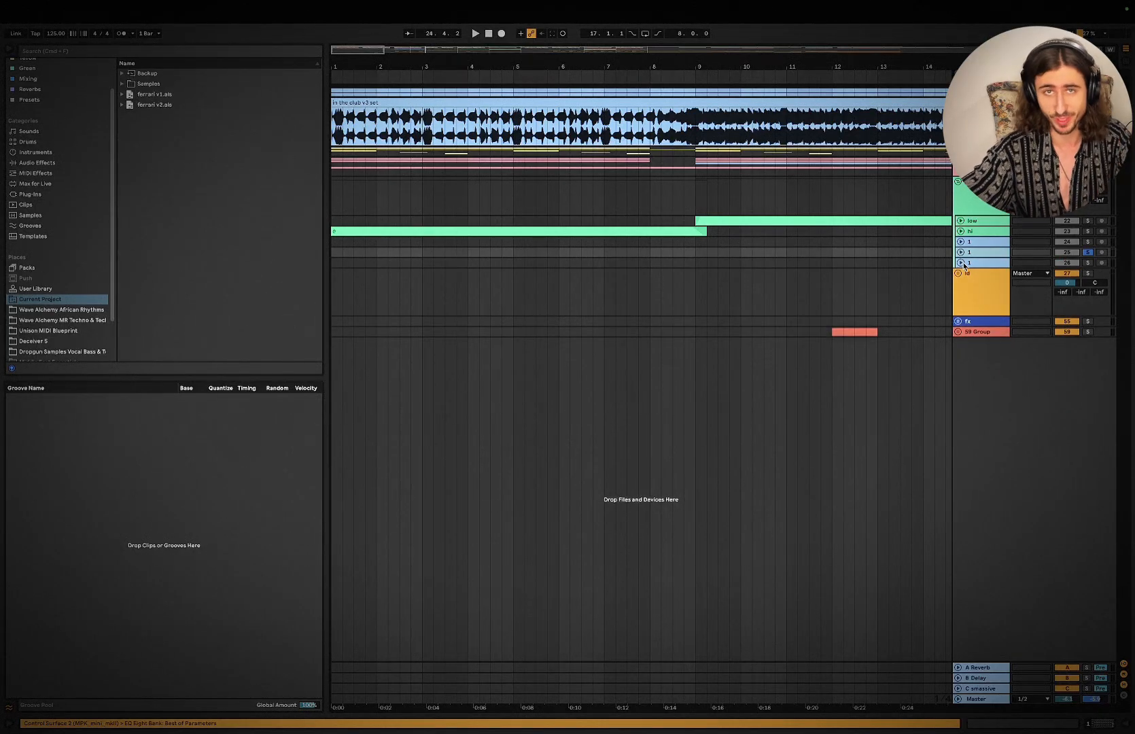
pyautogui.click(958, 182)
pyautogui.scroll(-5, 846, 133)
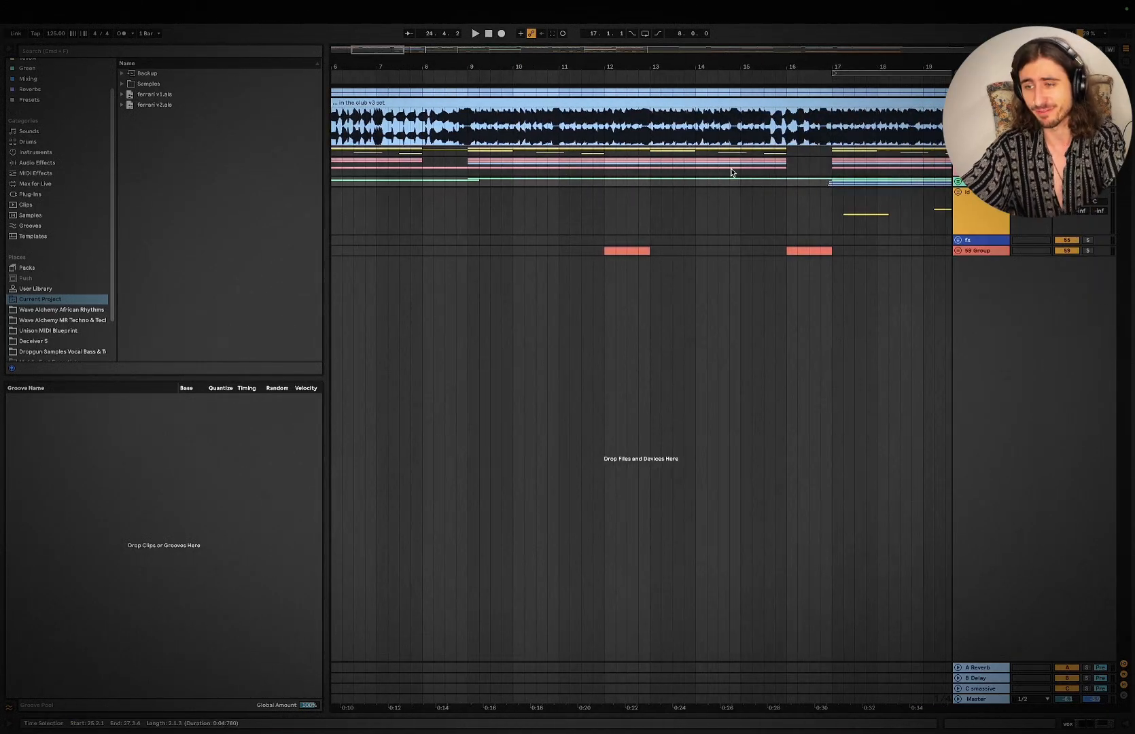
pyautogui.scroll(3, 789, 142)
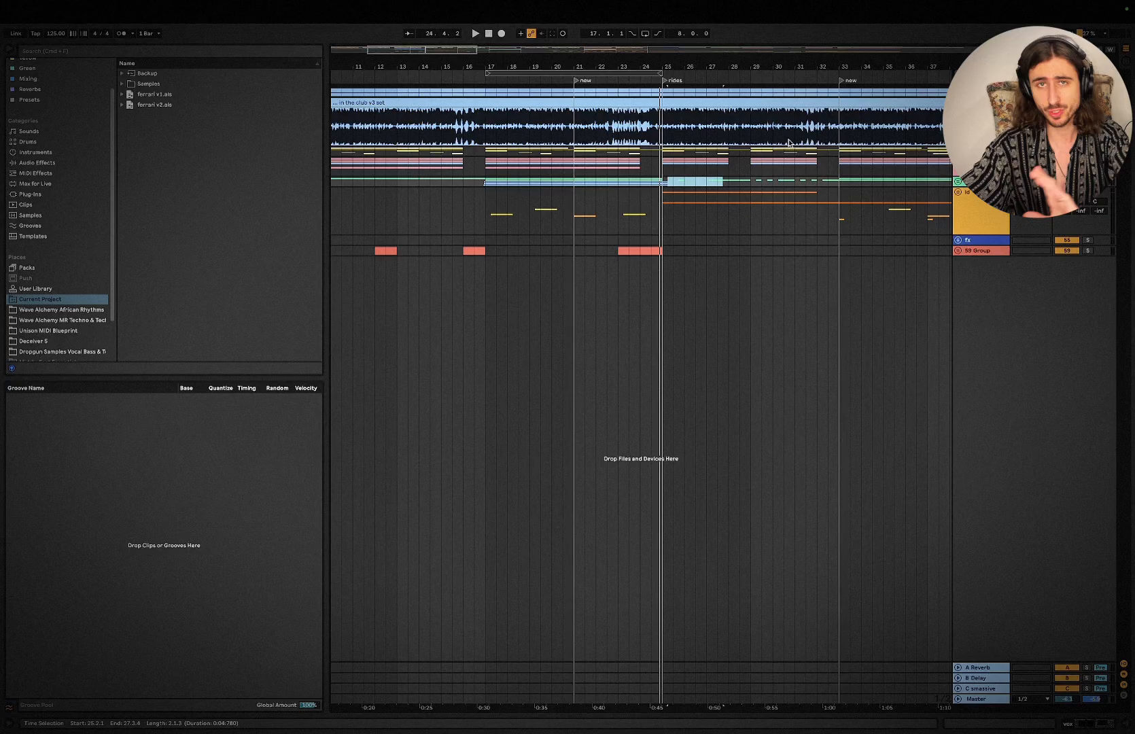
# - Enlarge the "in the club" track's height and place the insert marker at 22.4.1
pyautogui.click(978, 104)
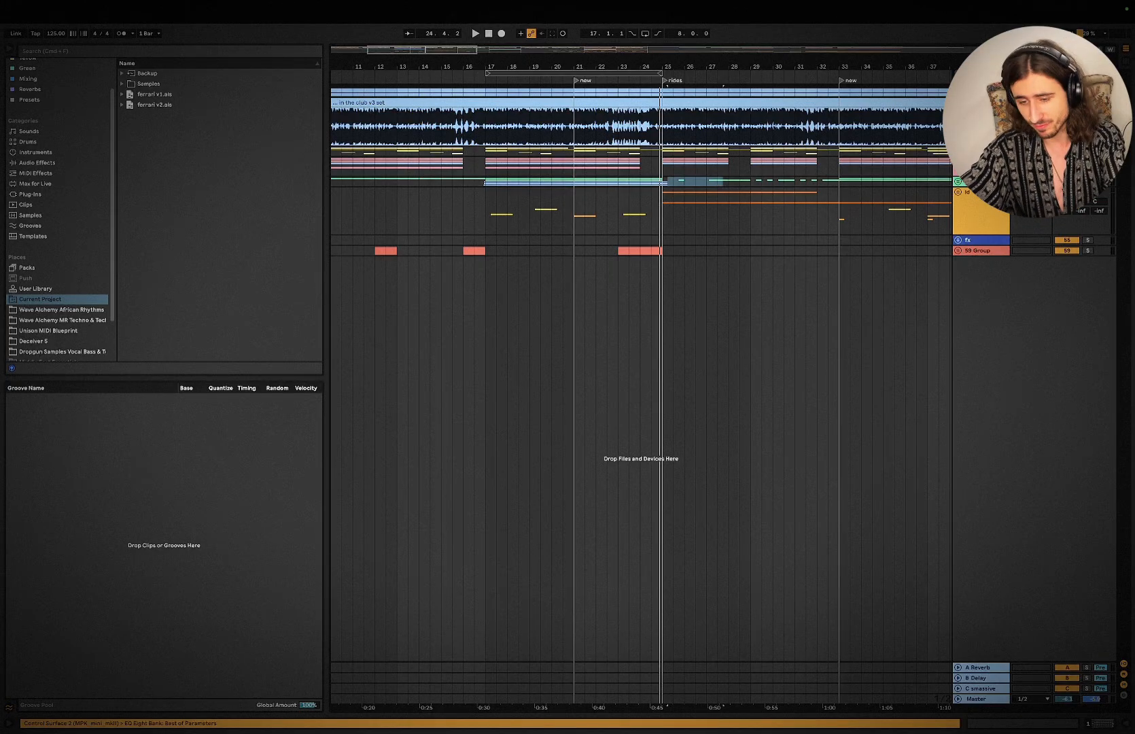
pyautogui.moveTo(992, 145); pyautogui.dragTo(992, 202)
pyautogui.scroll(4, 680, 156)
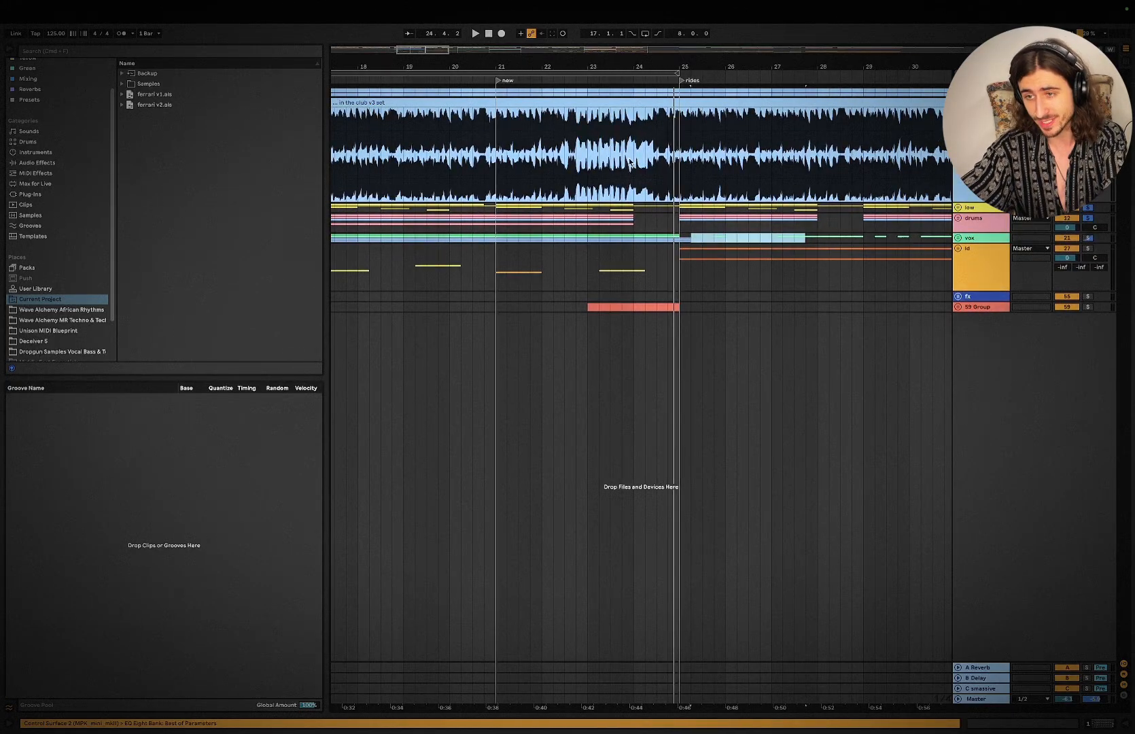
pyautogui.click(577, 168)
pyautogui.scroll(2, 603, 168)
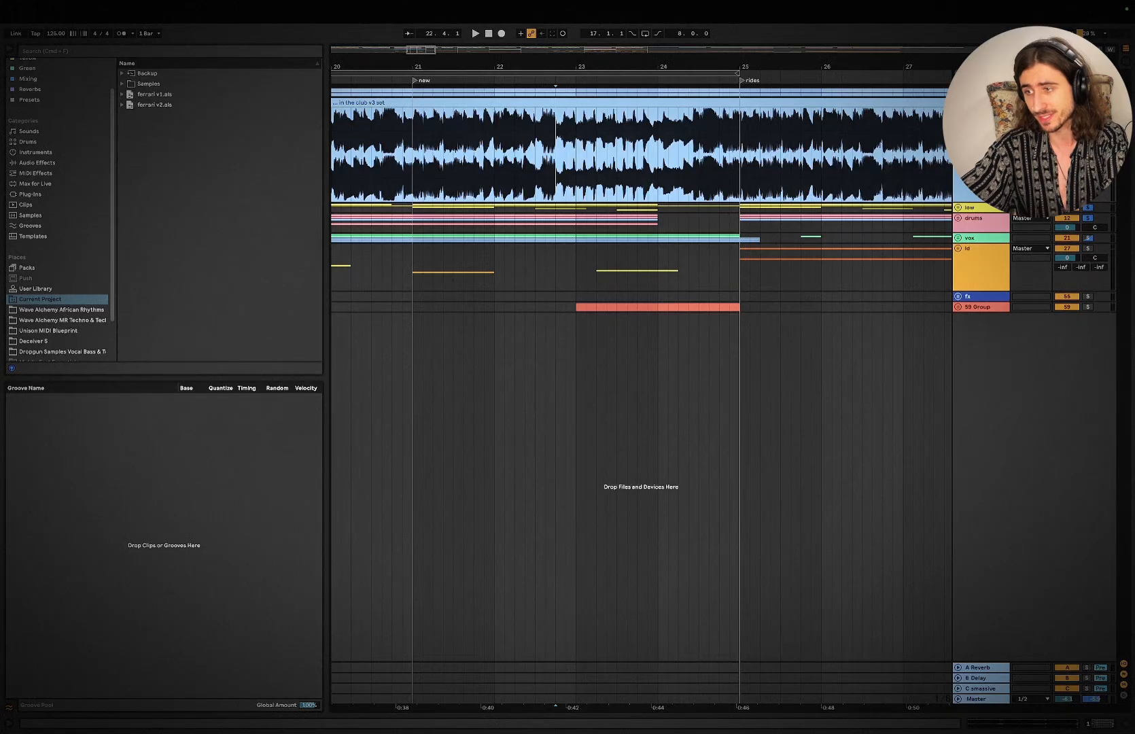
pyautogui.scroll(-6, 579, 171)
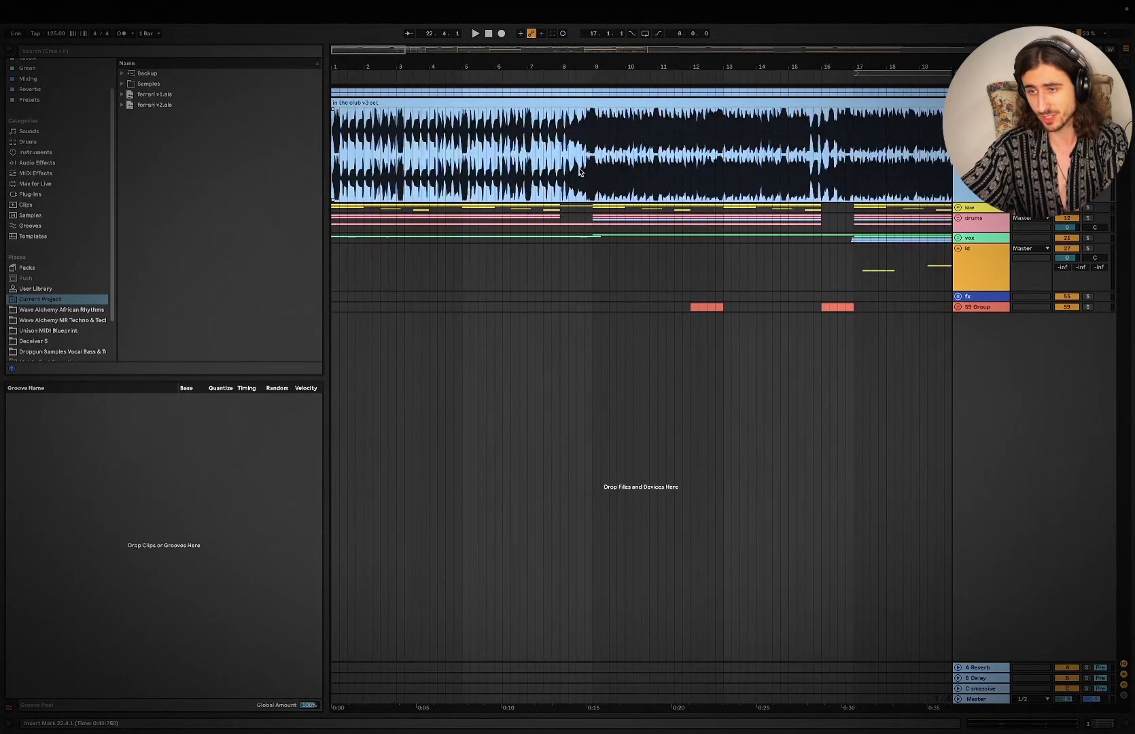
# - Play the "in the club" track from 42.3.1 in the bridge through the lead-in section to about bar 57
pyautogui.hscroll(5, 579, 171)
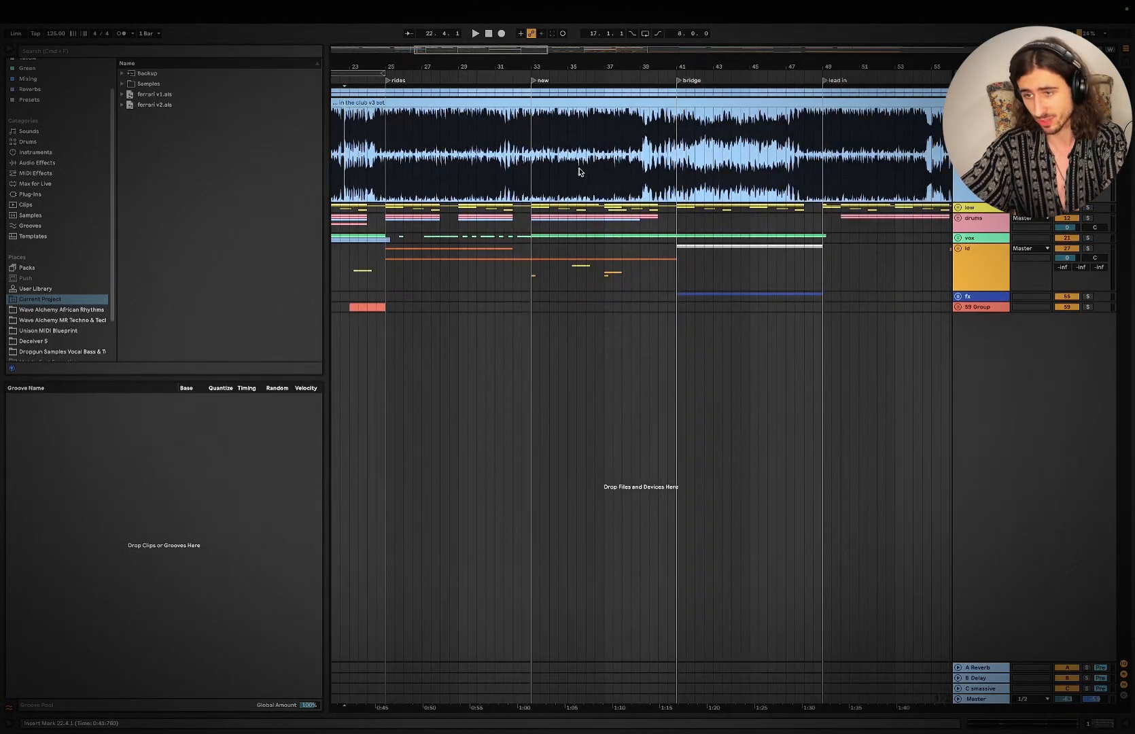
pyautogui.hscroll(2, 705, 150)
pyautogui.press('space')
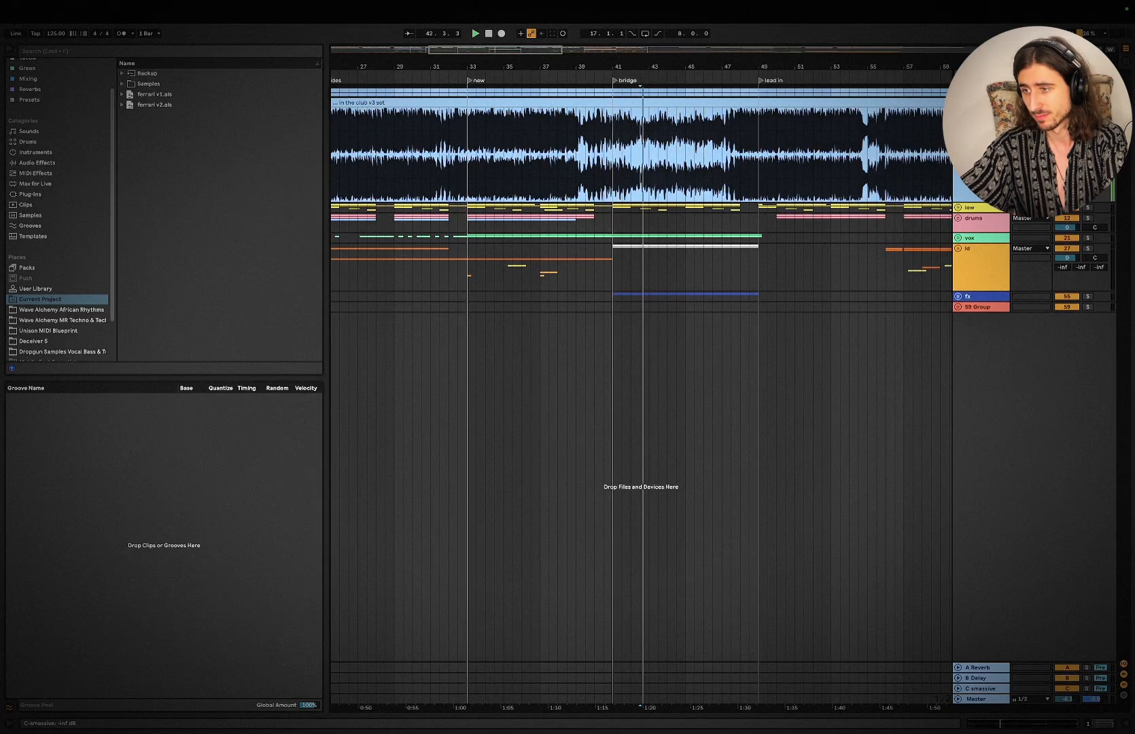
pyautogui.hscroll(3, 761, 170)
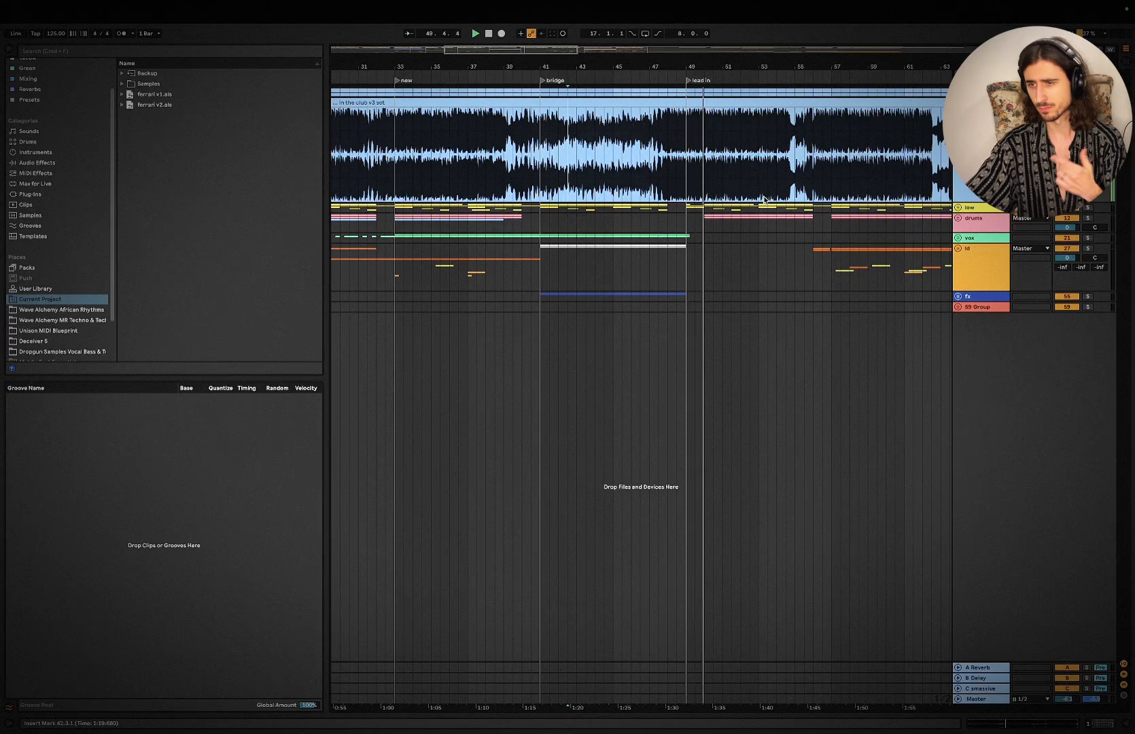
pyautogui.hscroll(2, 763, 200)
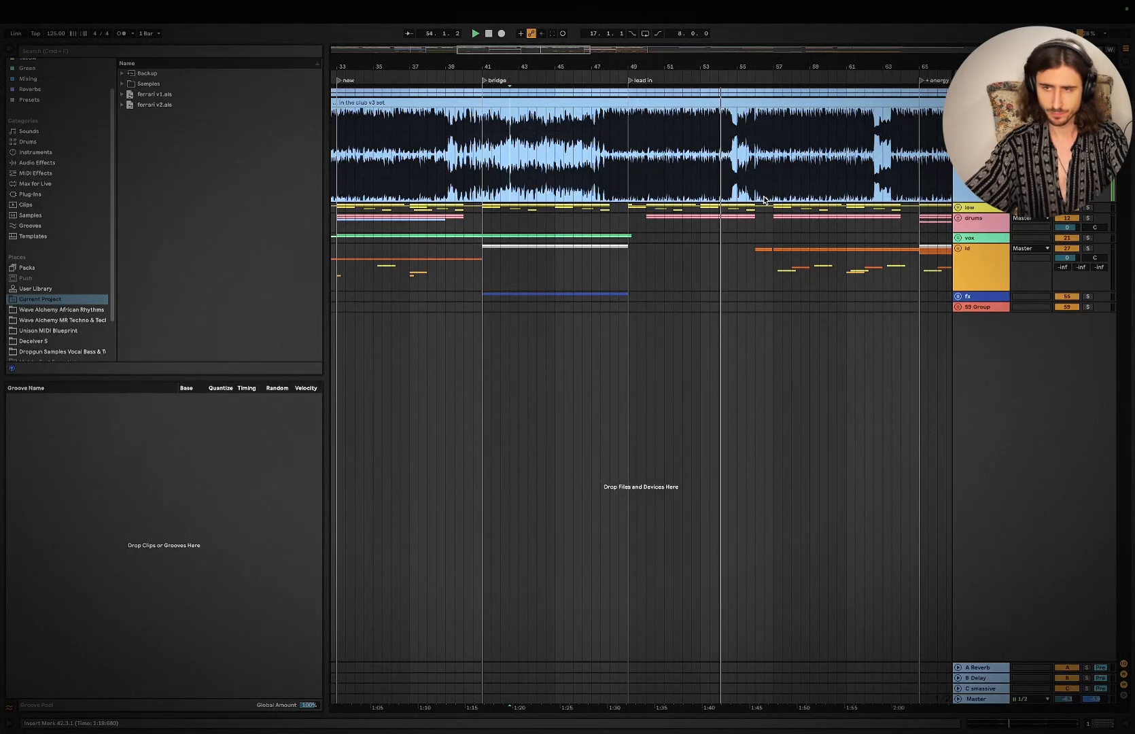
pyautogui.hscroll(1, 764, 199)
pyautogui.hscroll(1, 764, 200)
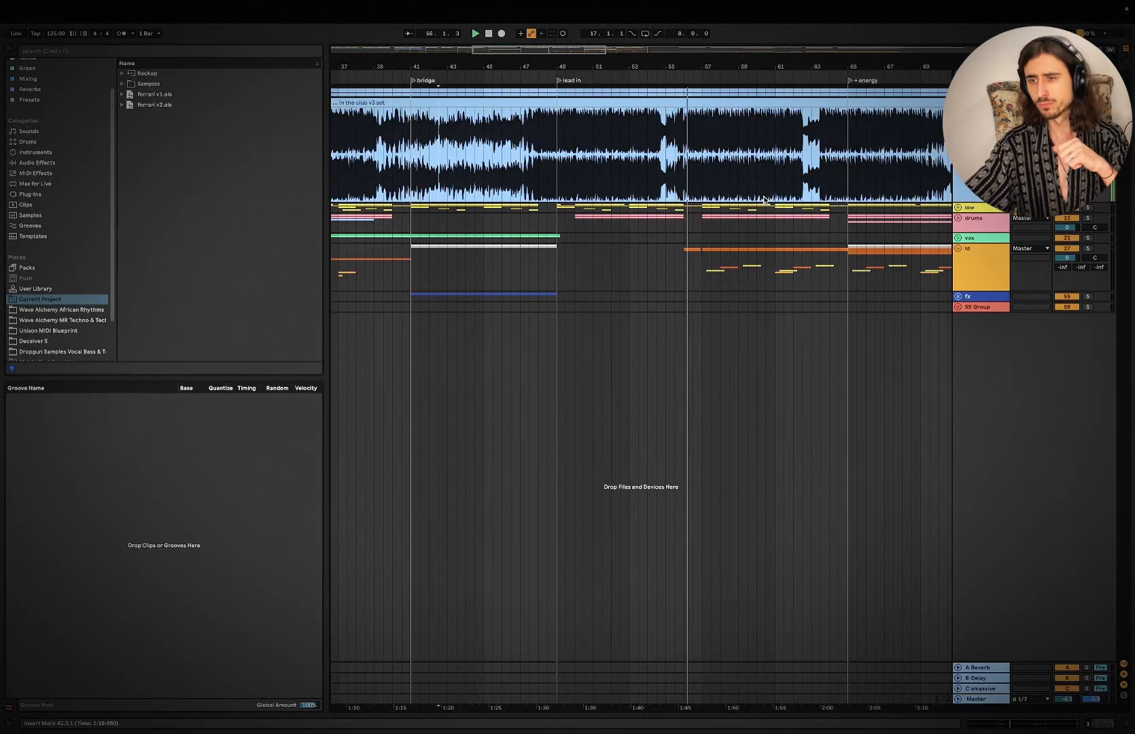
pyautogui.hscroll(2, 621, 261)
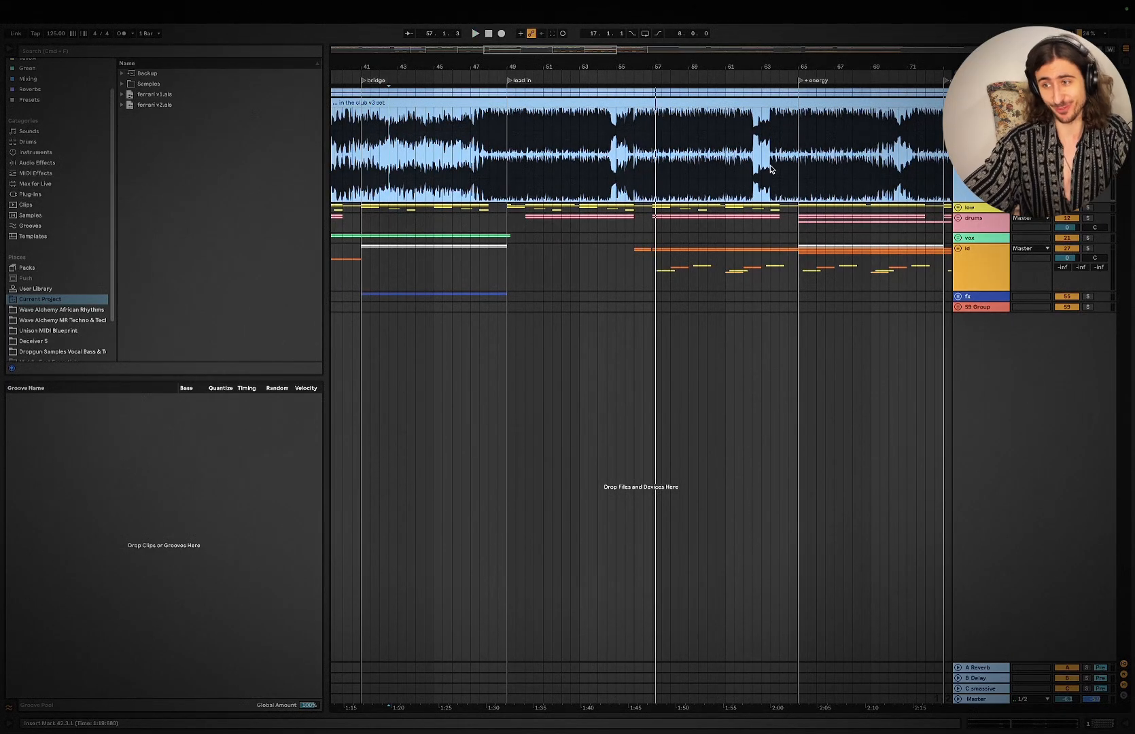
# - Unfold the "I get it v3 set" track and play the arrangement from 24.1.1 through the rides section
pyautogui.scroll(2, 770, 169)
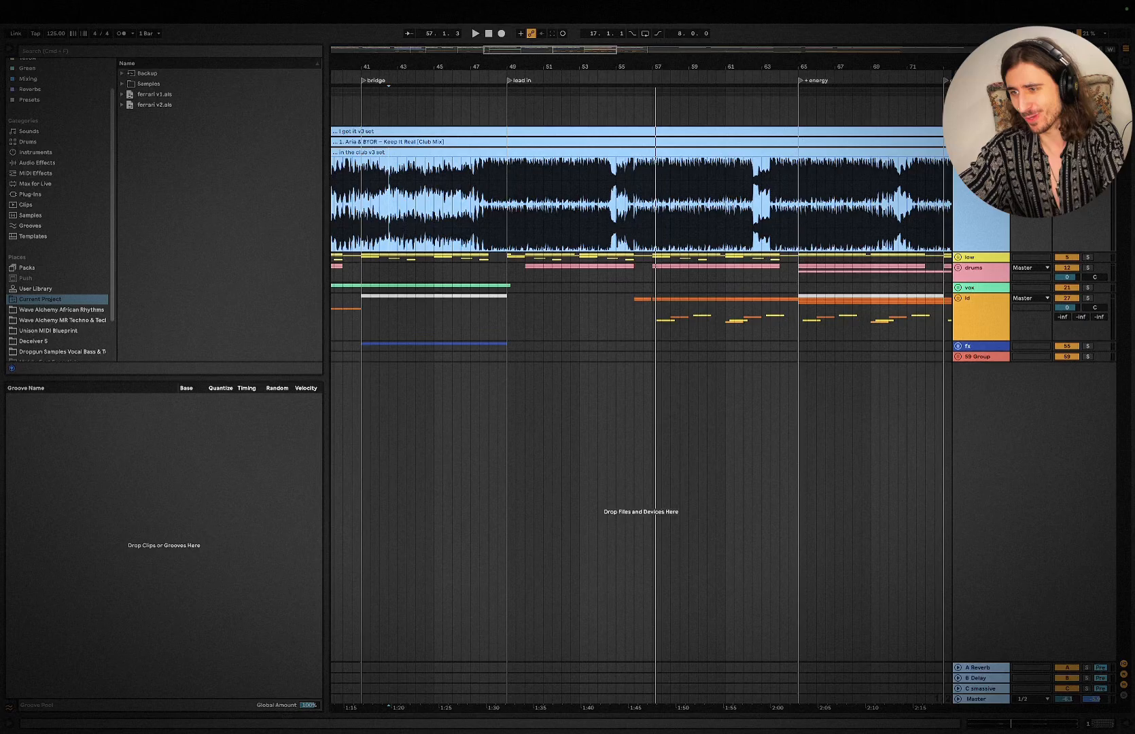
pyautogui.click(958, 131)
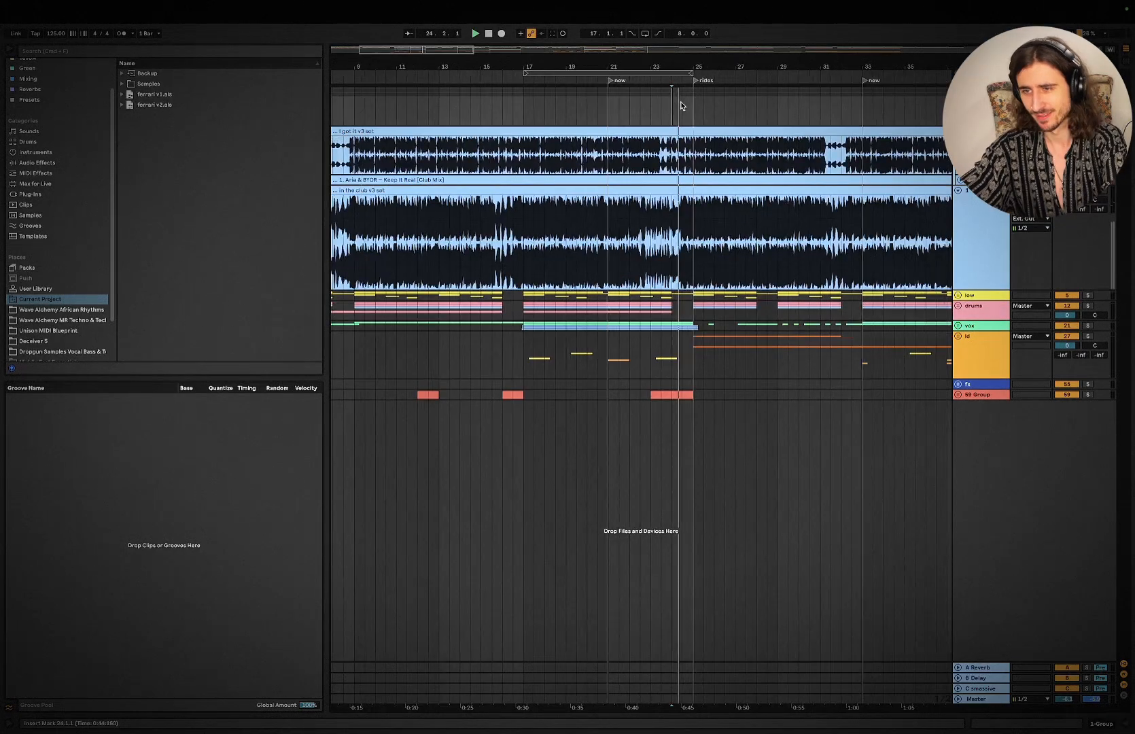
pyautogui.hscroll(3, 680, 103)
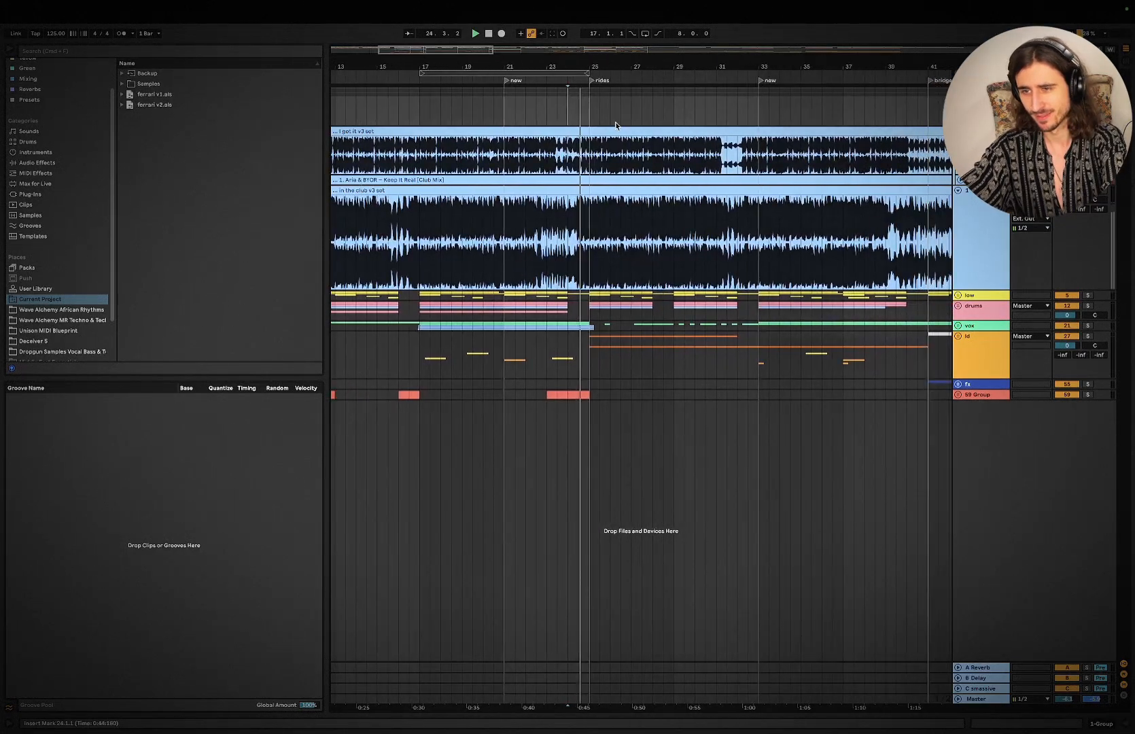
pyautogui.hscroll(-1, 616, 123)
pyautogui.hscroll(2, 674, 113)
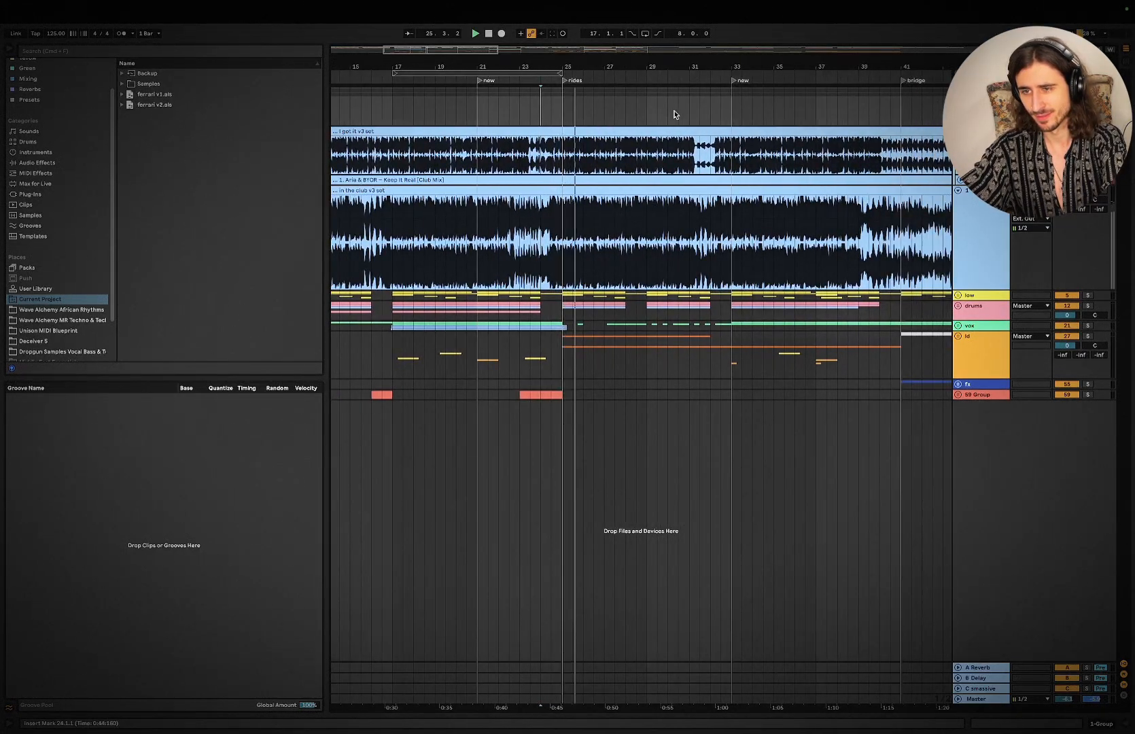
pyautogui.hscroll(2, 674, 114)
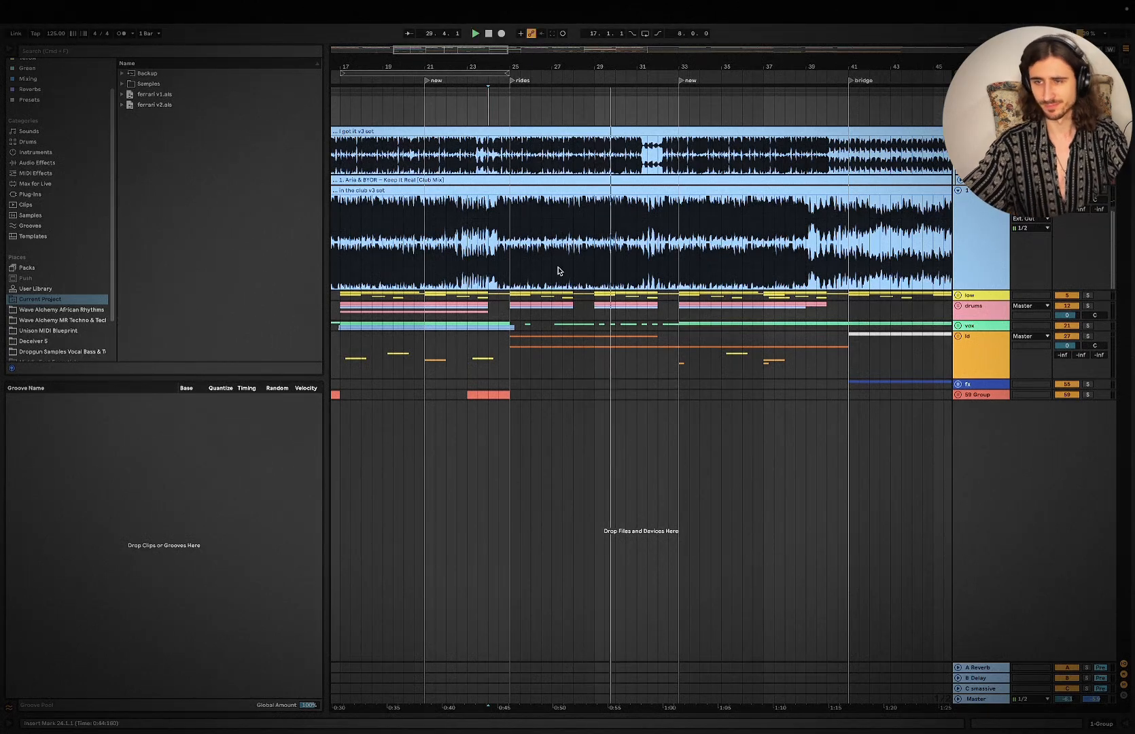
pyautogui.hscroll(-3, 557, 270)
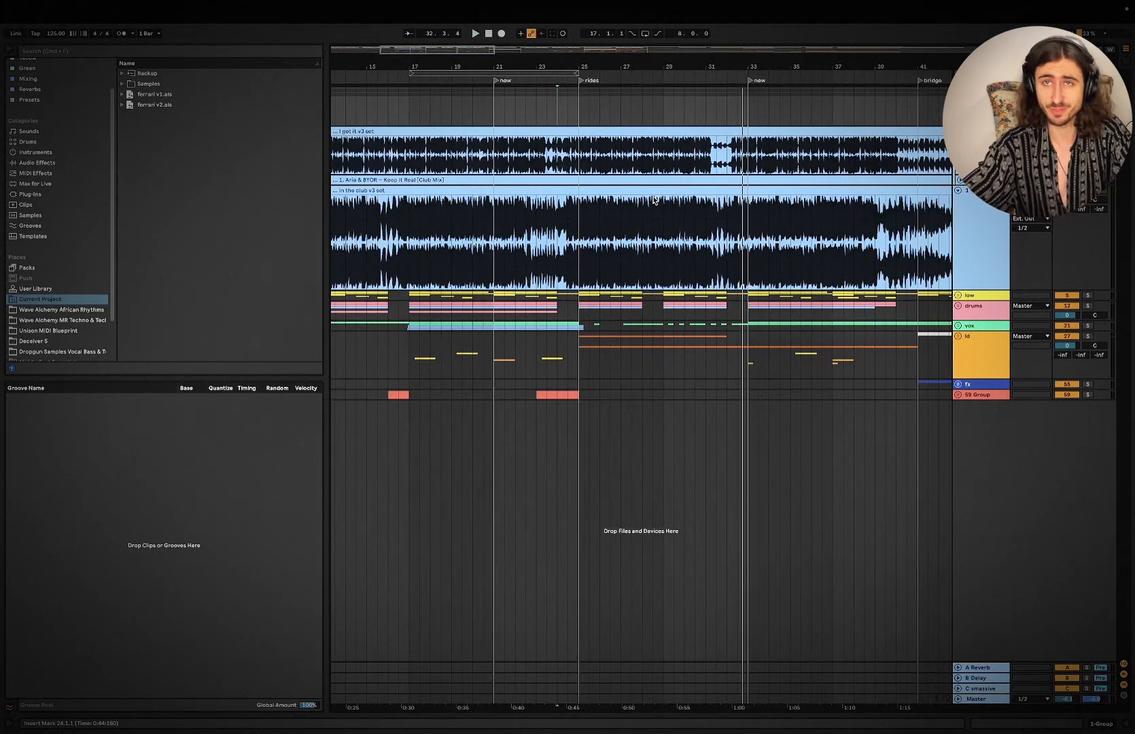
# - Return to the start of the arrangement and fold the "in the club" track
pyautogui.scroll(-3, 640, 272)
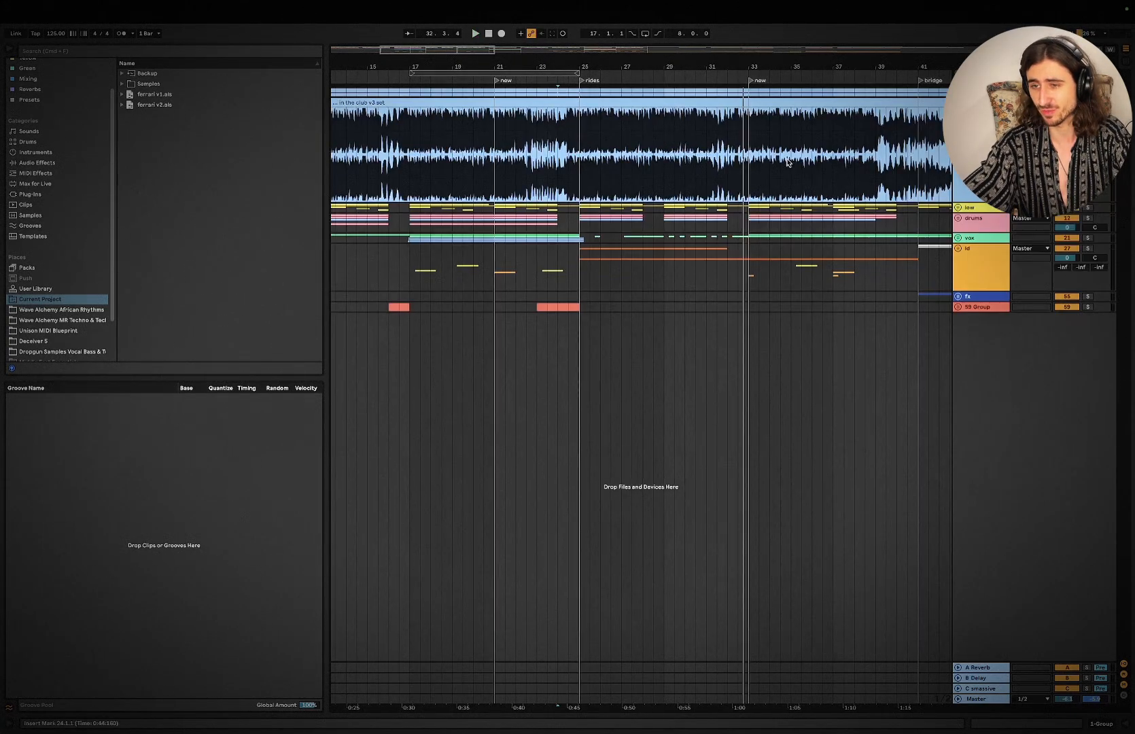
pyautogui.hscroll(-8, 641, 272)
pyautogui.click(957, 103)
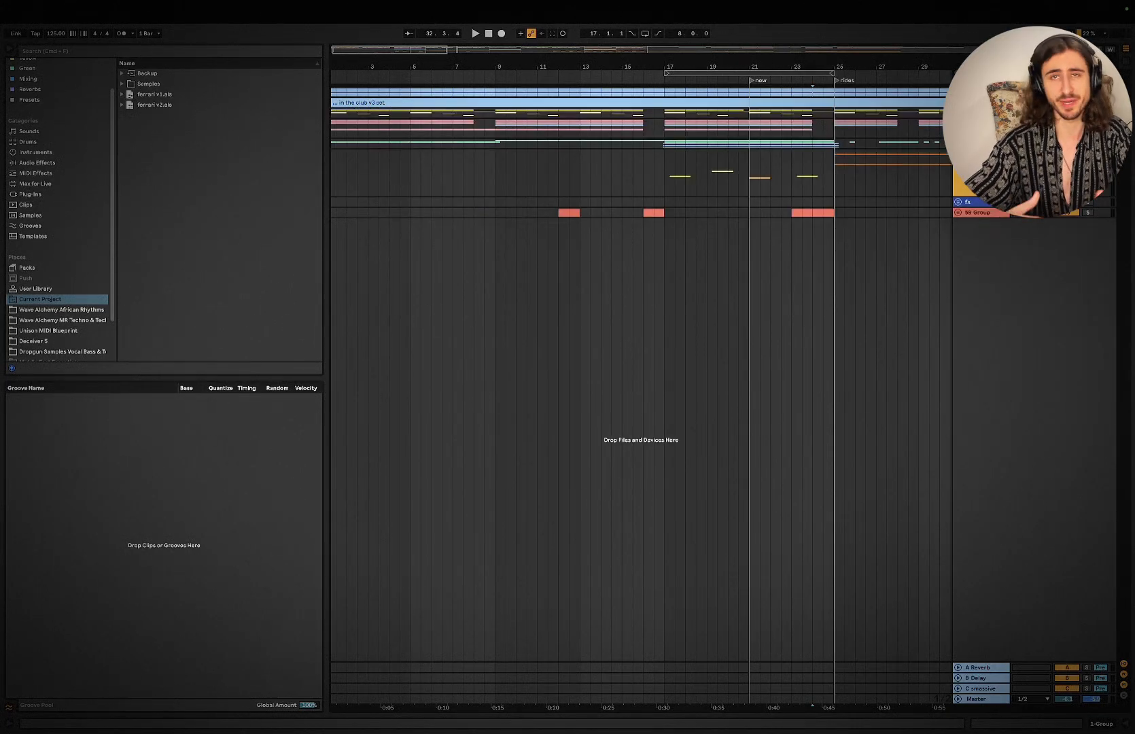